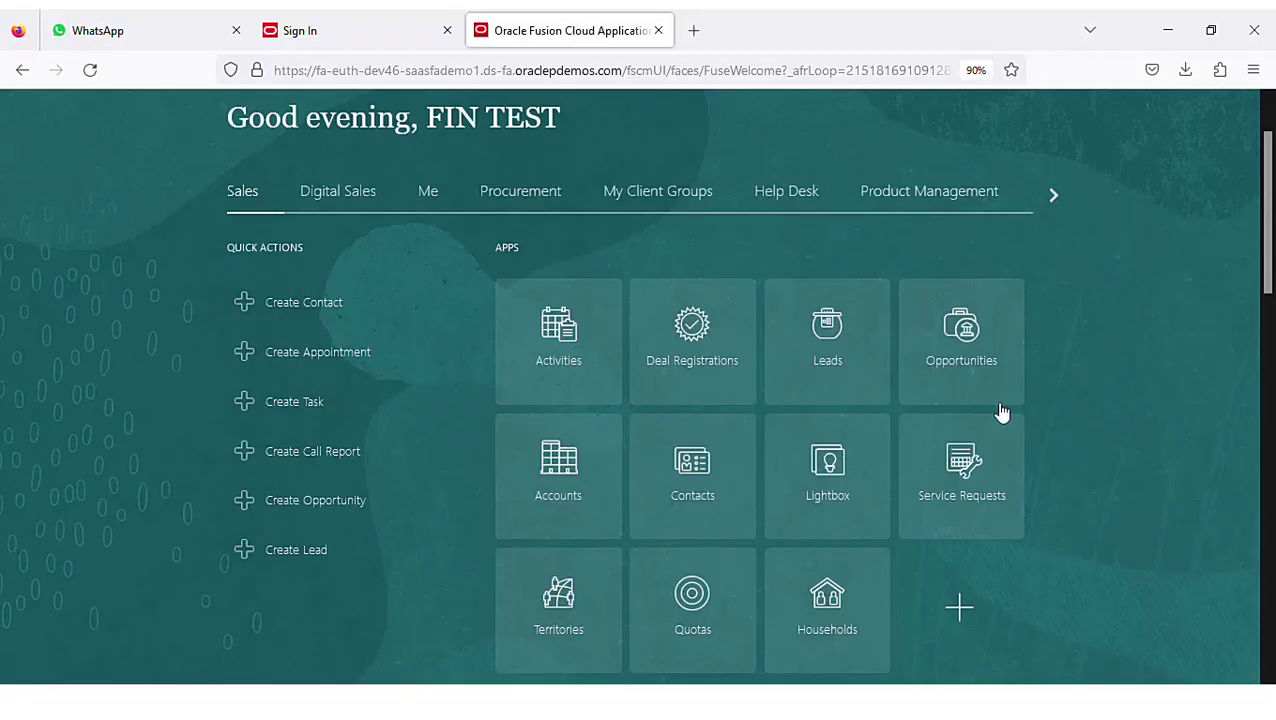
- Open Setup and Maintenance from the My Enterprise group on the home page
click(1054, 195)
click(1054, 195)
click(1054, 195)
click(1054, 195)
click(1054, 195)
click(1054, 195)
click(1054, 195)
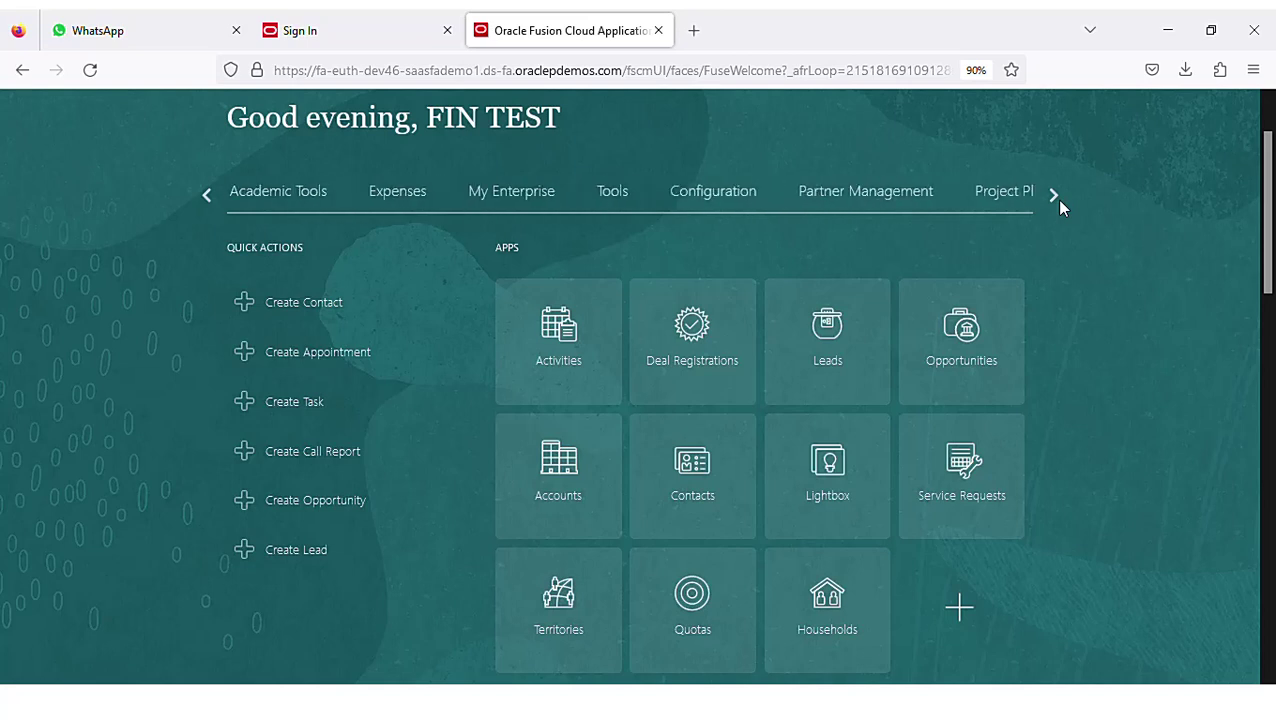
click(540, 196)
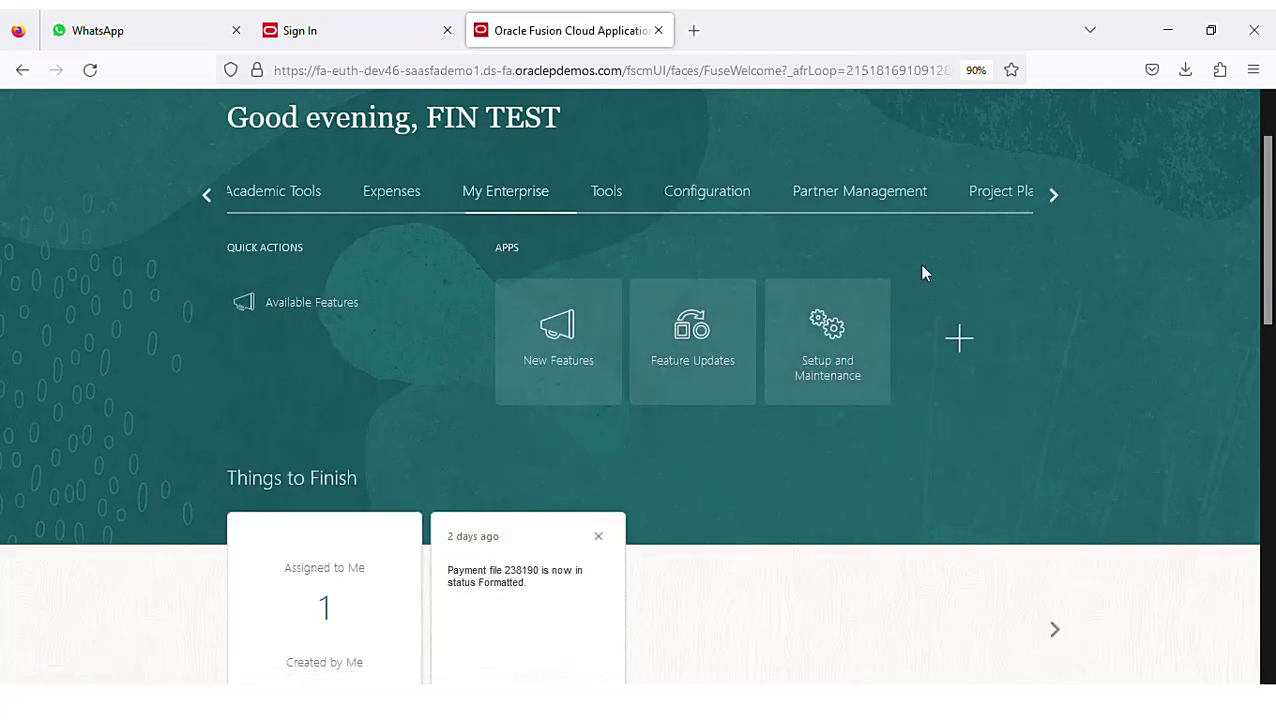
click(840, 352)
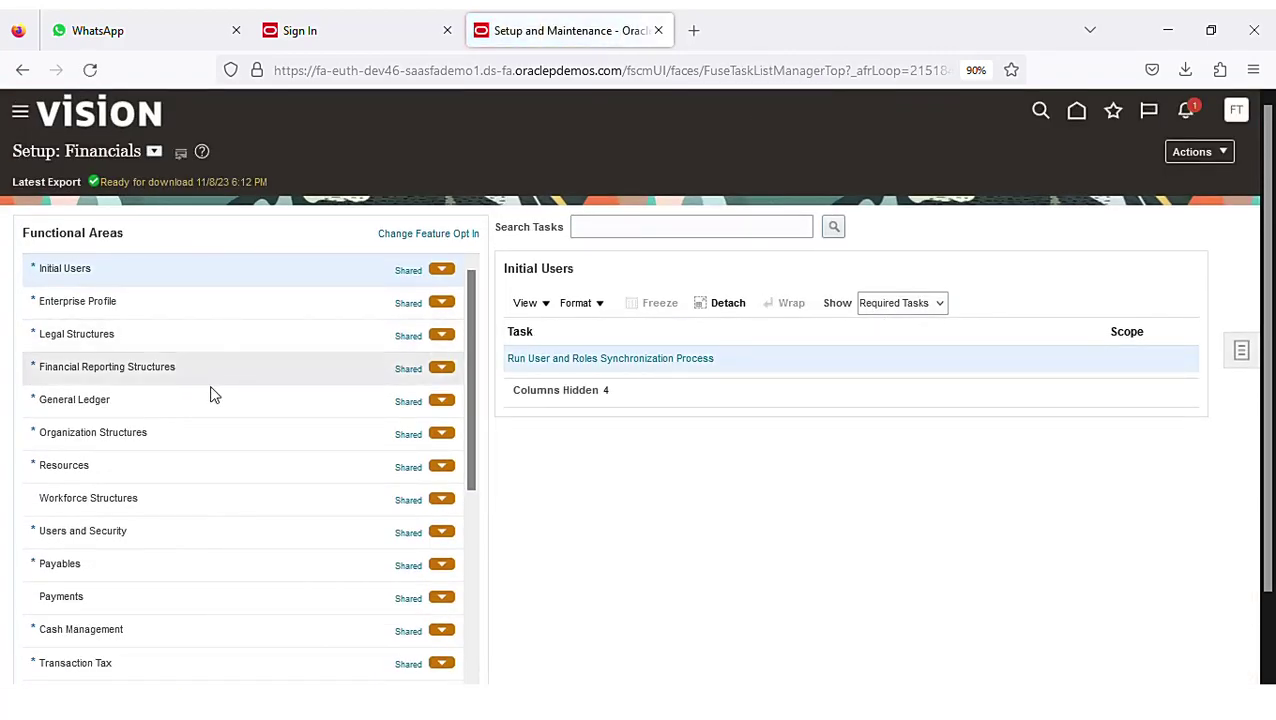
- Start a new business unit through the Manage Business Unit task in Organization Structures and name it Vision Newyork
click(258, 438)
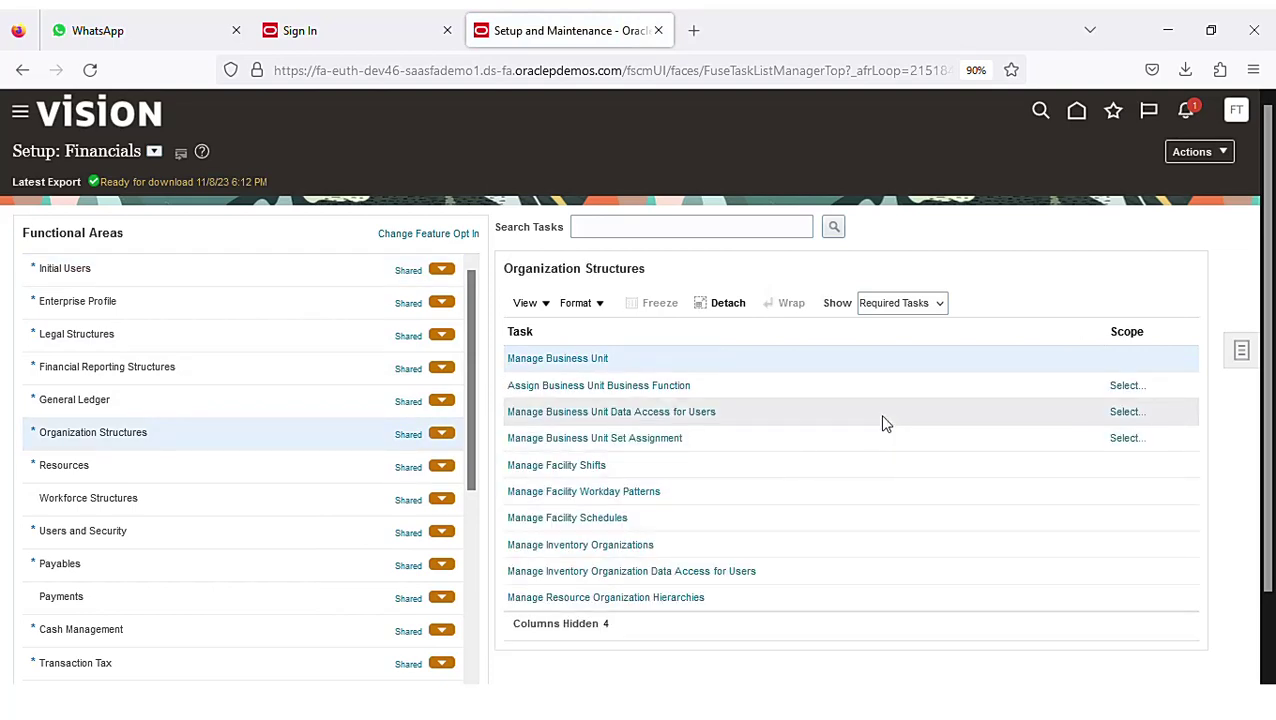
click(577, 361)
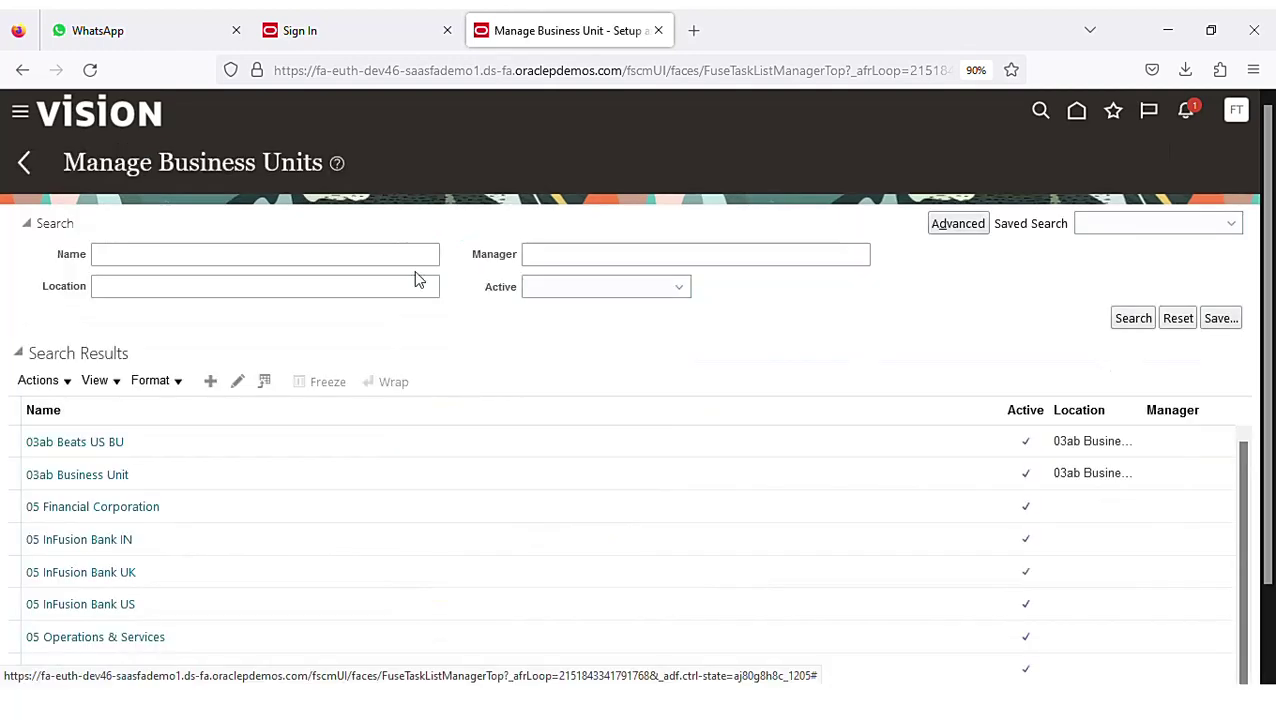
click(210, 386)
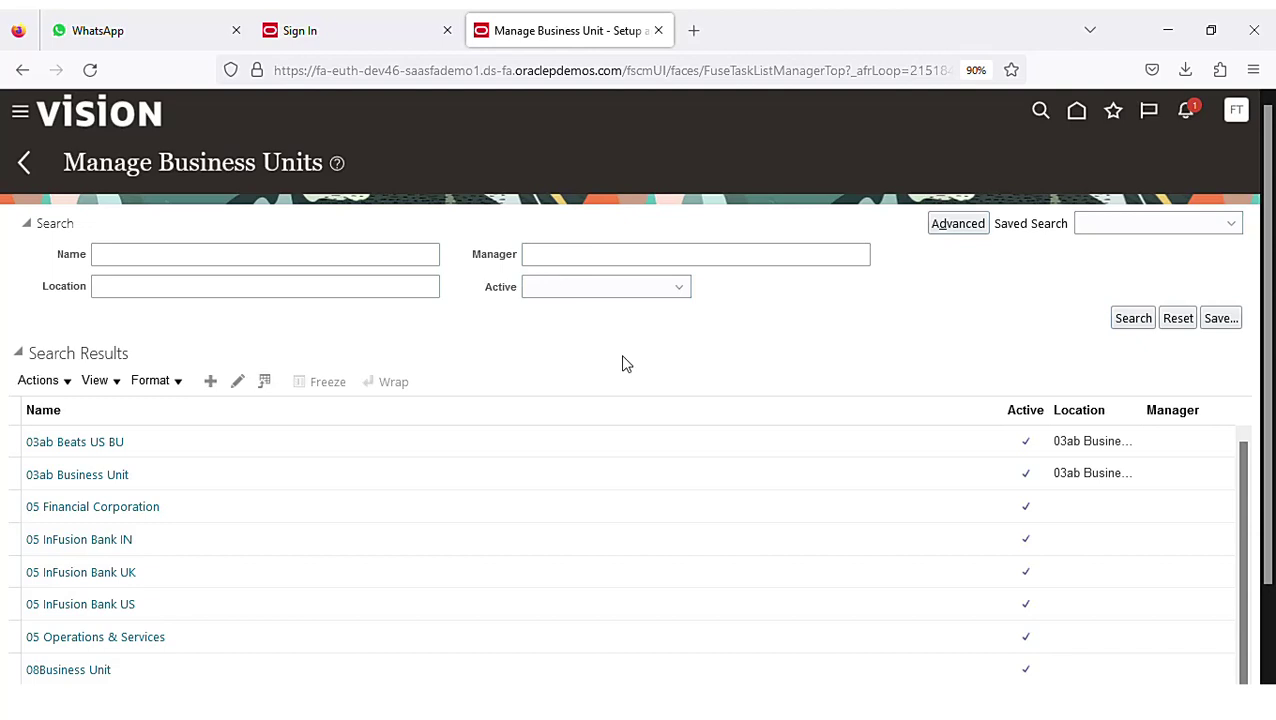
click(468, 233)
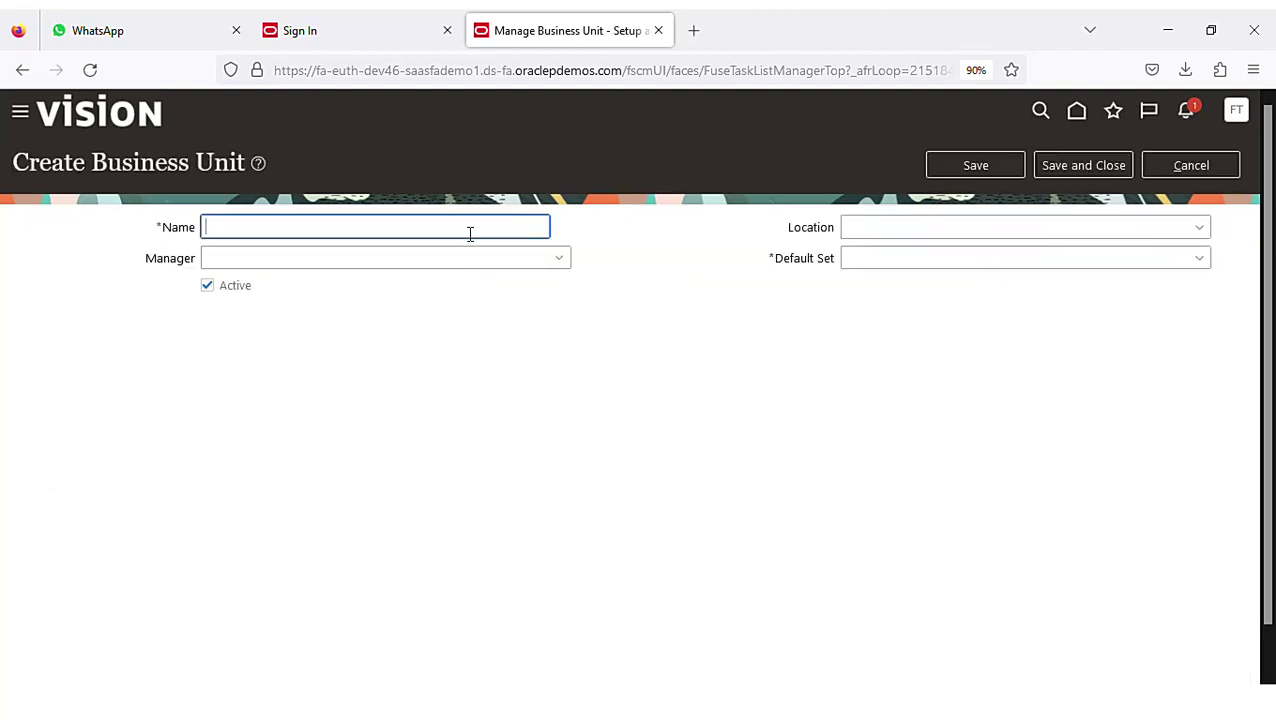
text(Vision Newyork)
key(Tab)
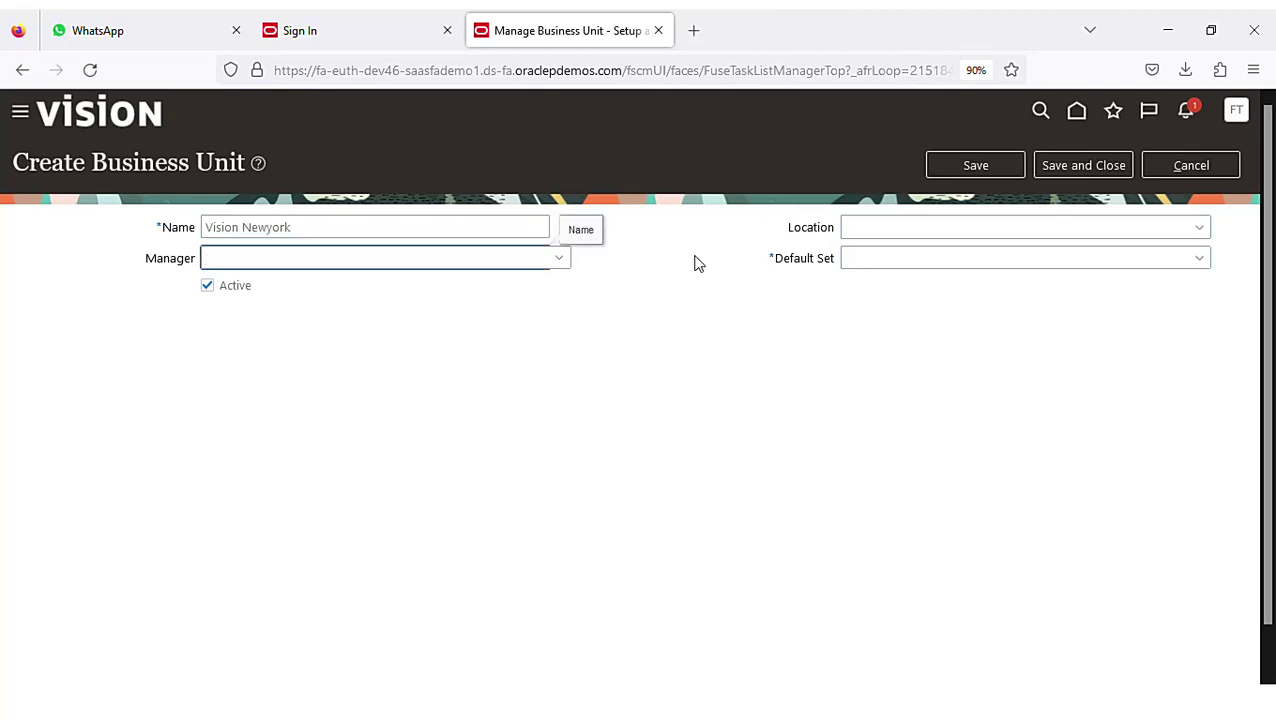
click(528, 231)
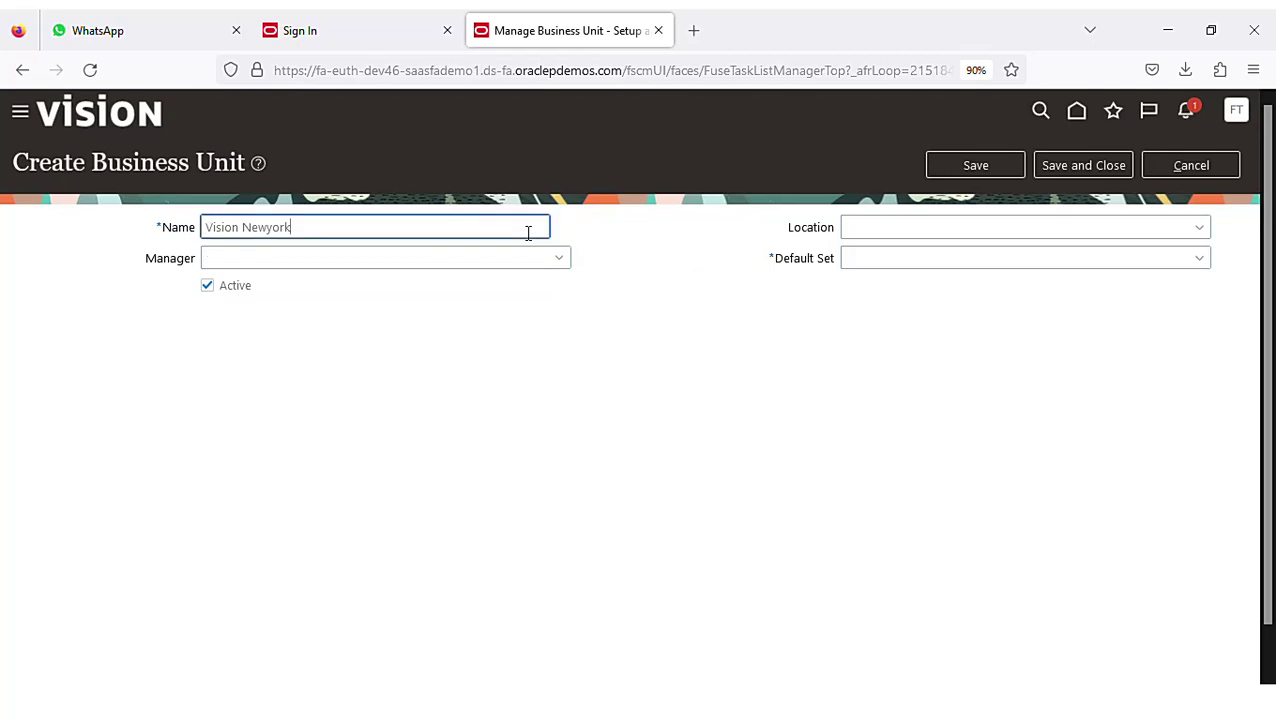
- Search the reference data sets for "Com", assign COMMON as the default set, and save and close the business unit
click(1201, 259)
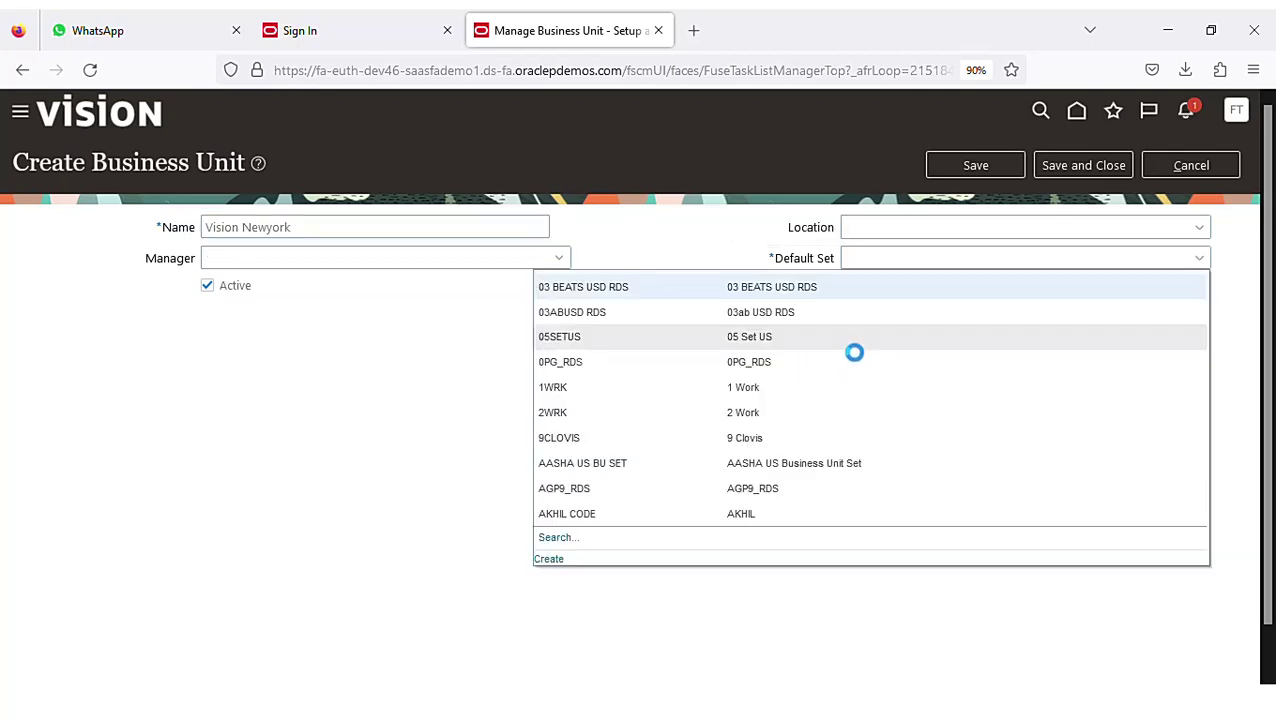
click(562, 540)
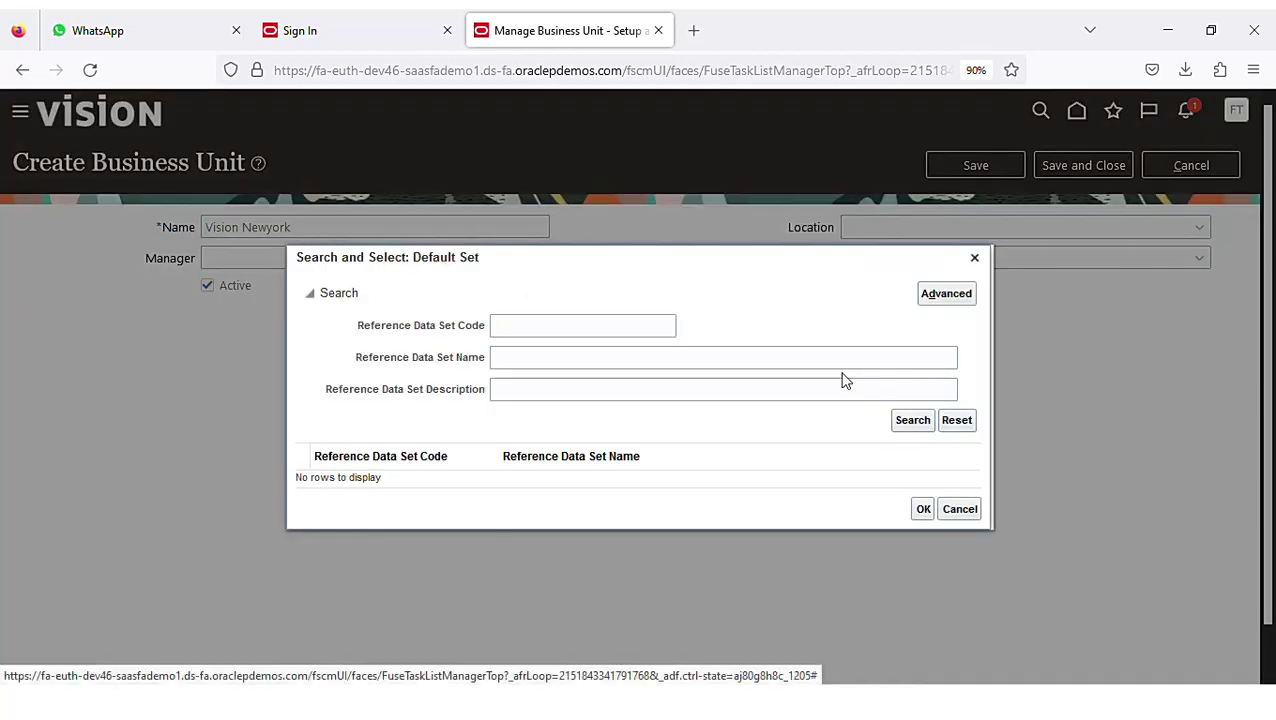
click(612, 327)
text(Com)
click(912, 420)
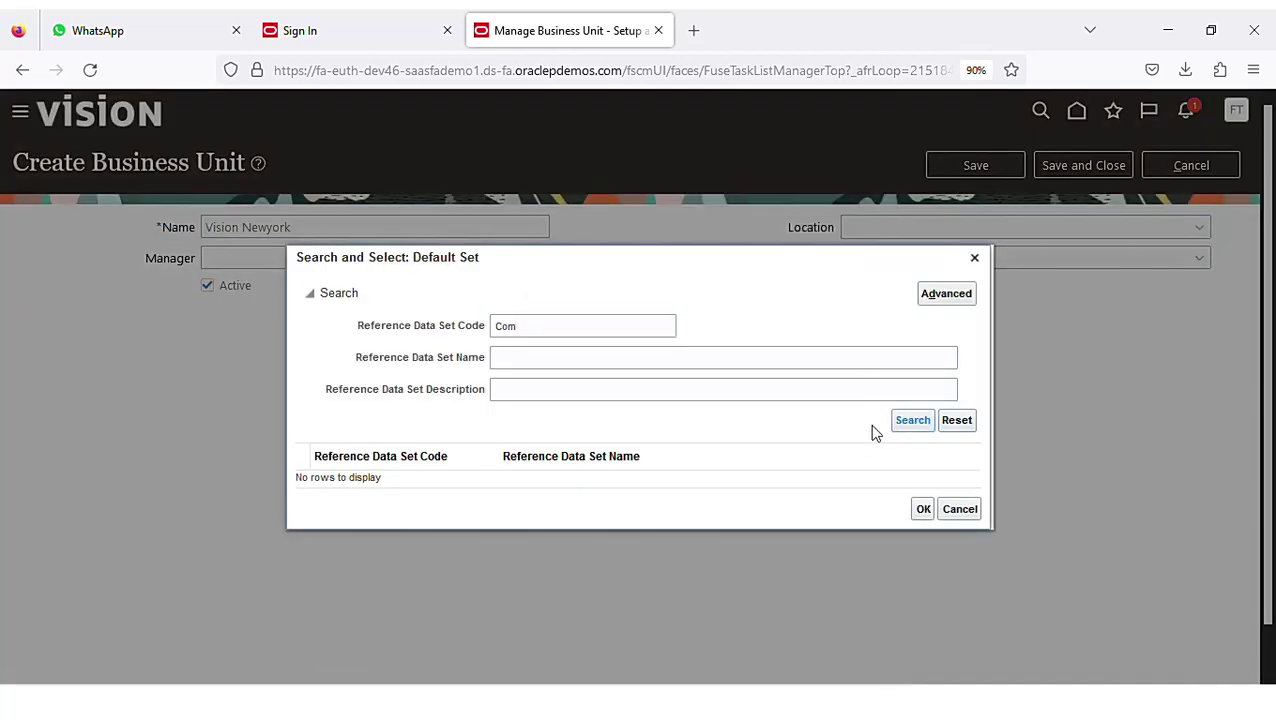
click(735, 505)
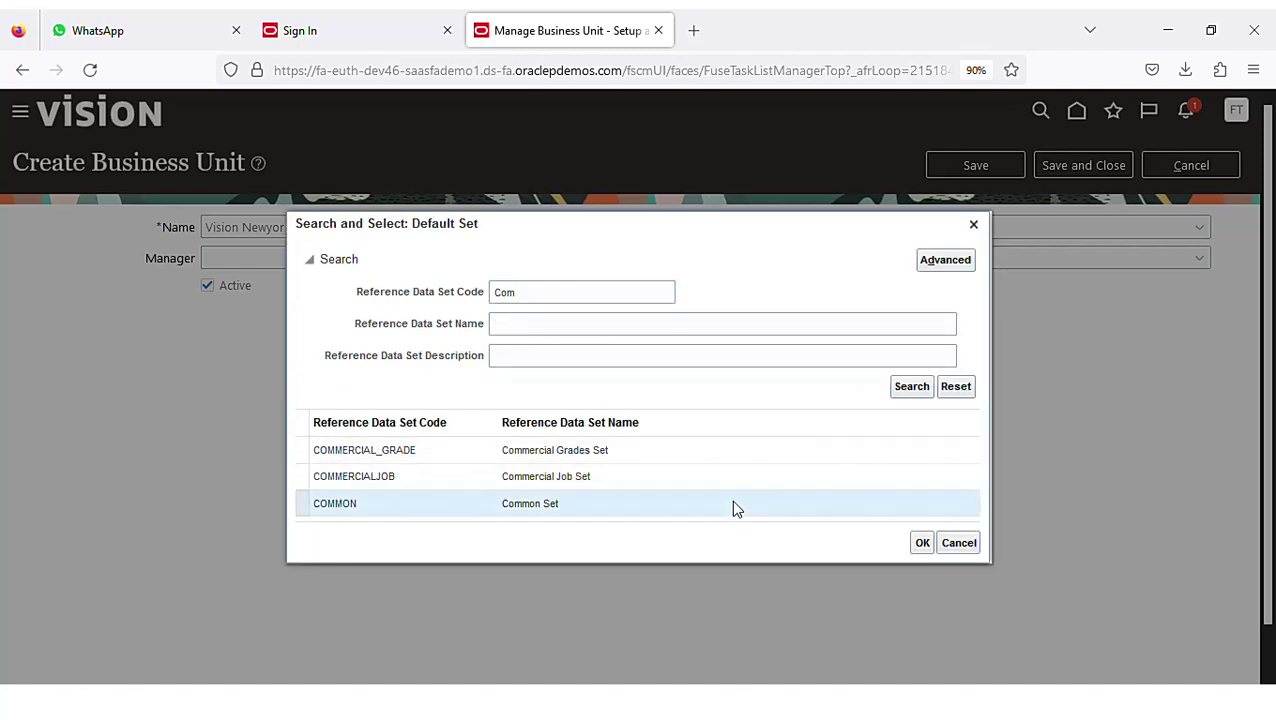
click(921, 543)
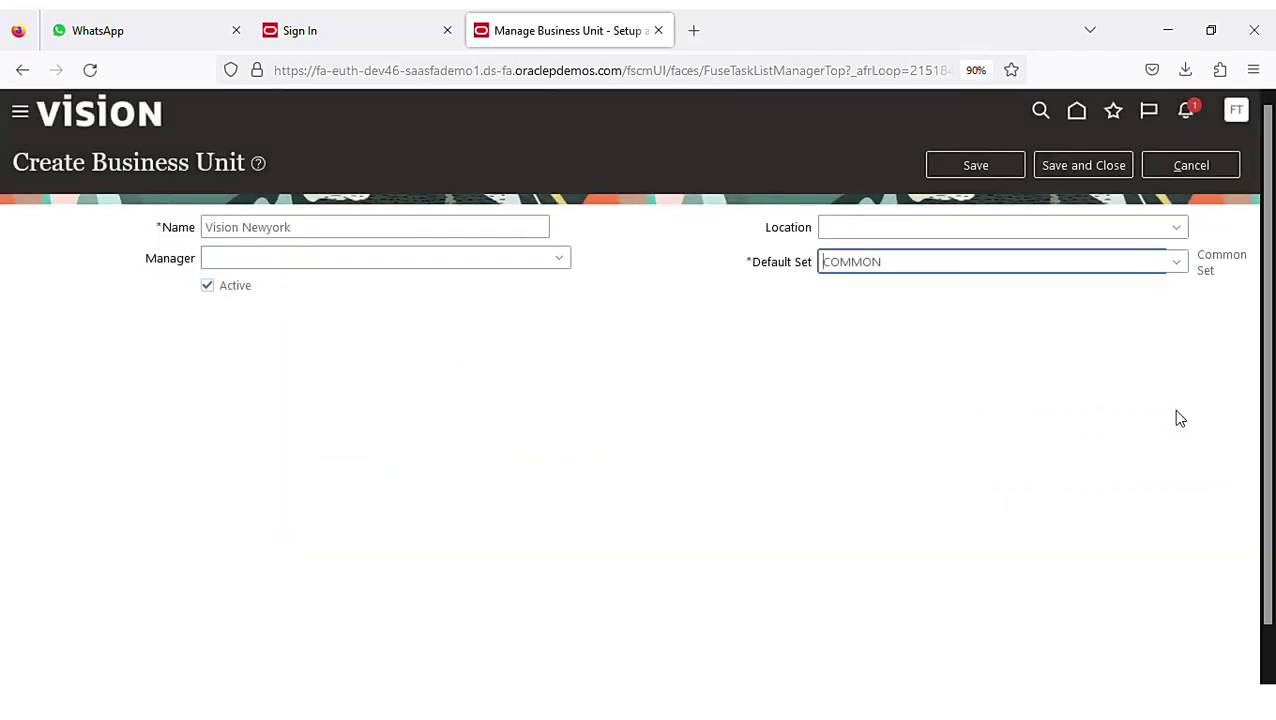
click(1087, 170)
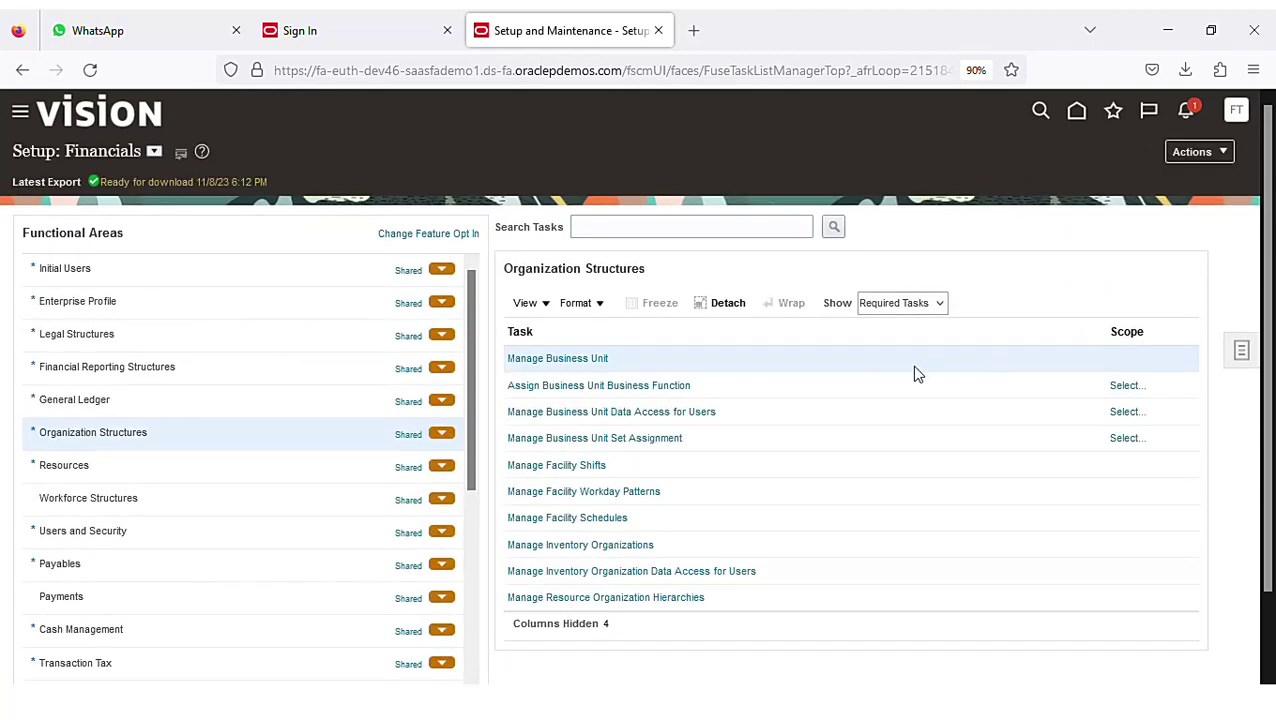
- Set the scope of Assign Business Unit Business Function to the Vision Newyork business unit and go to the task
click(890, 392)
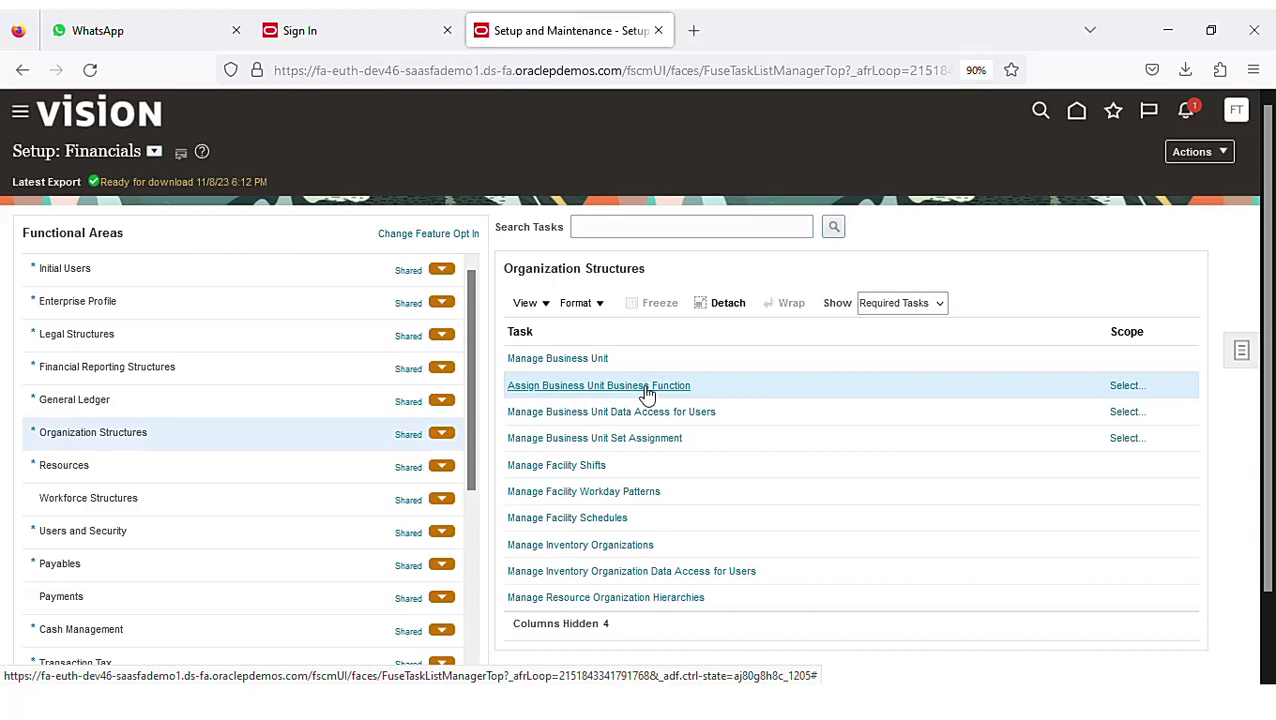
click(1126, 387)
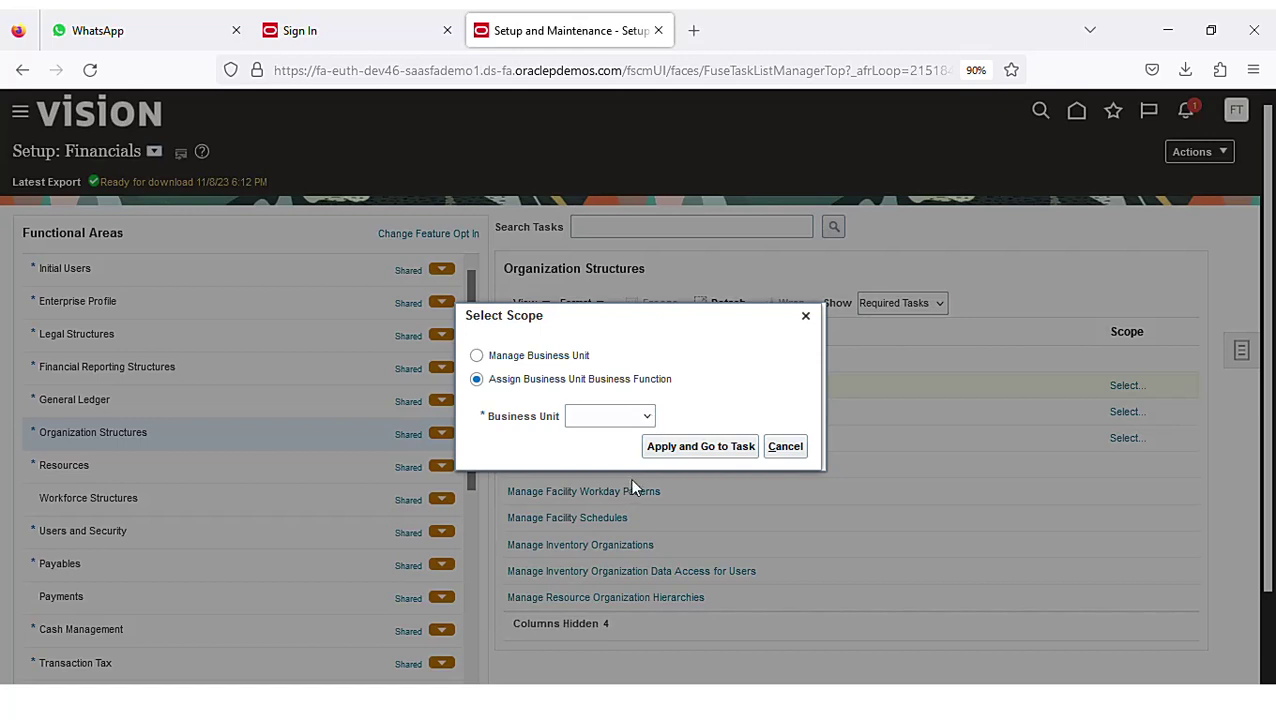
click(714, 448)
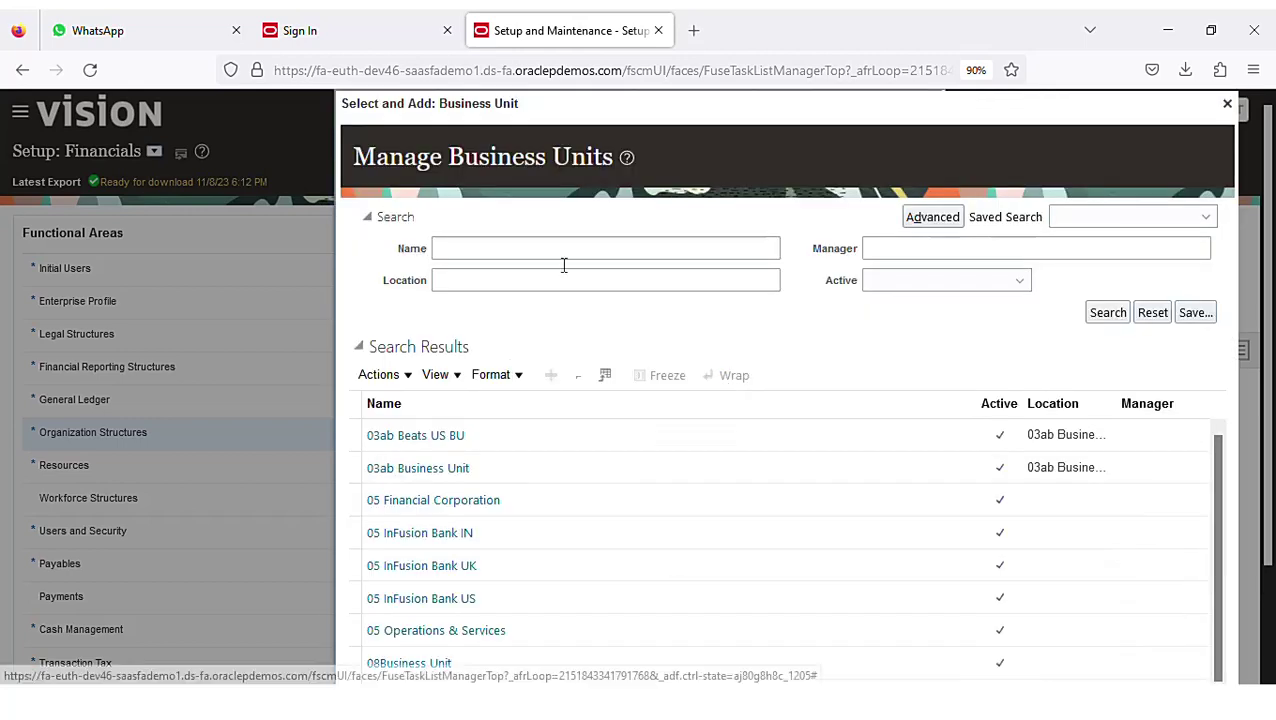
text(vi)
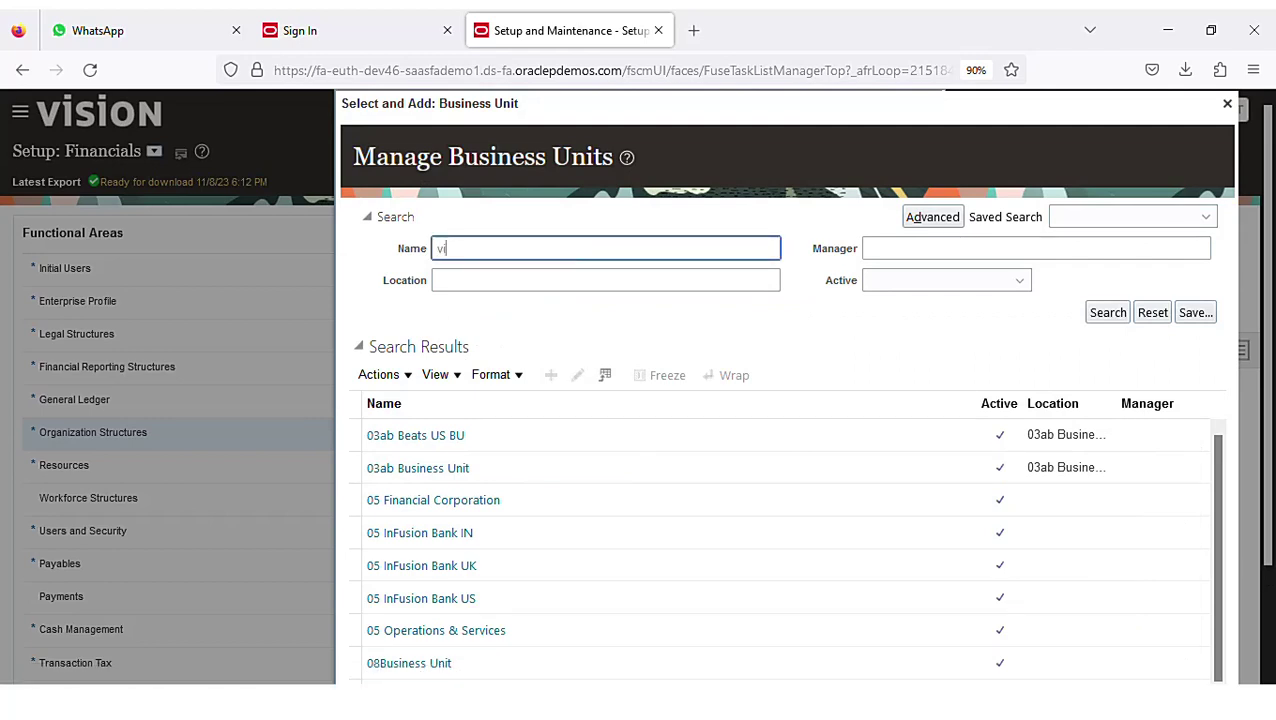
text(sion)
key(Return)
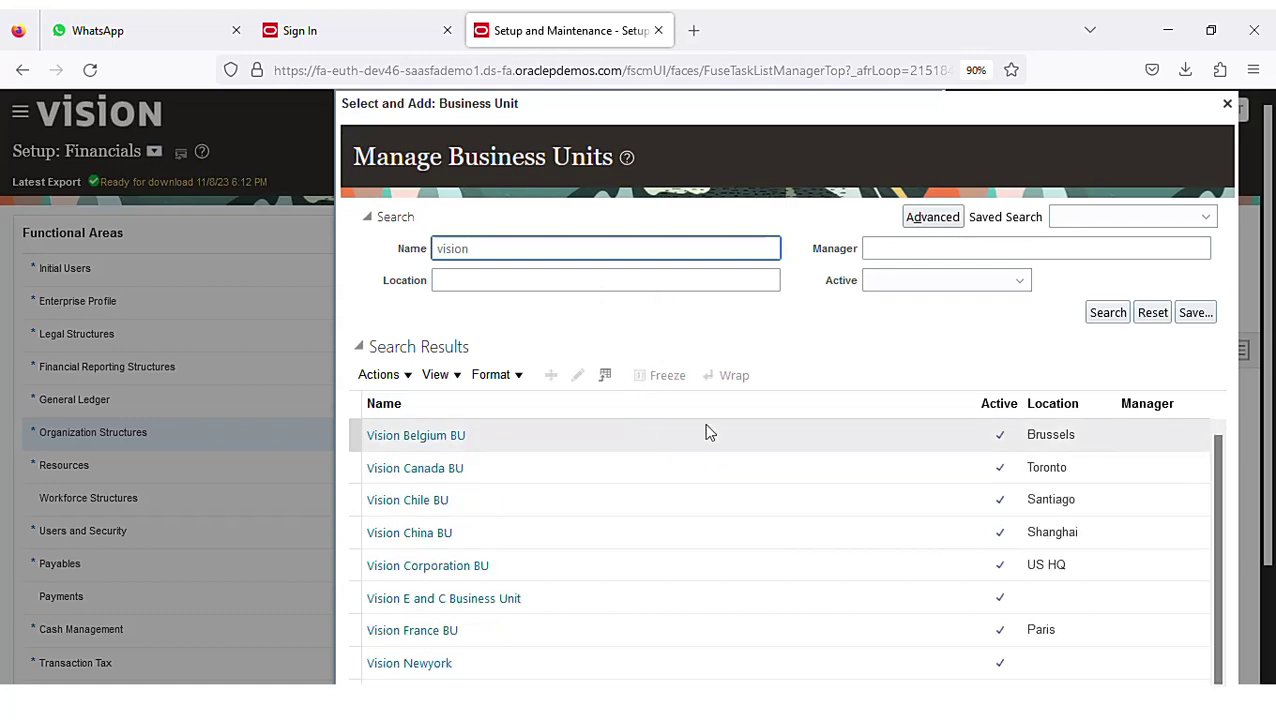
double_click(598, 673)
scroll(975, 540, down, 3)
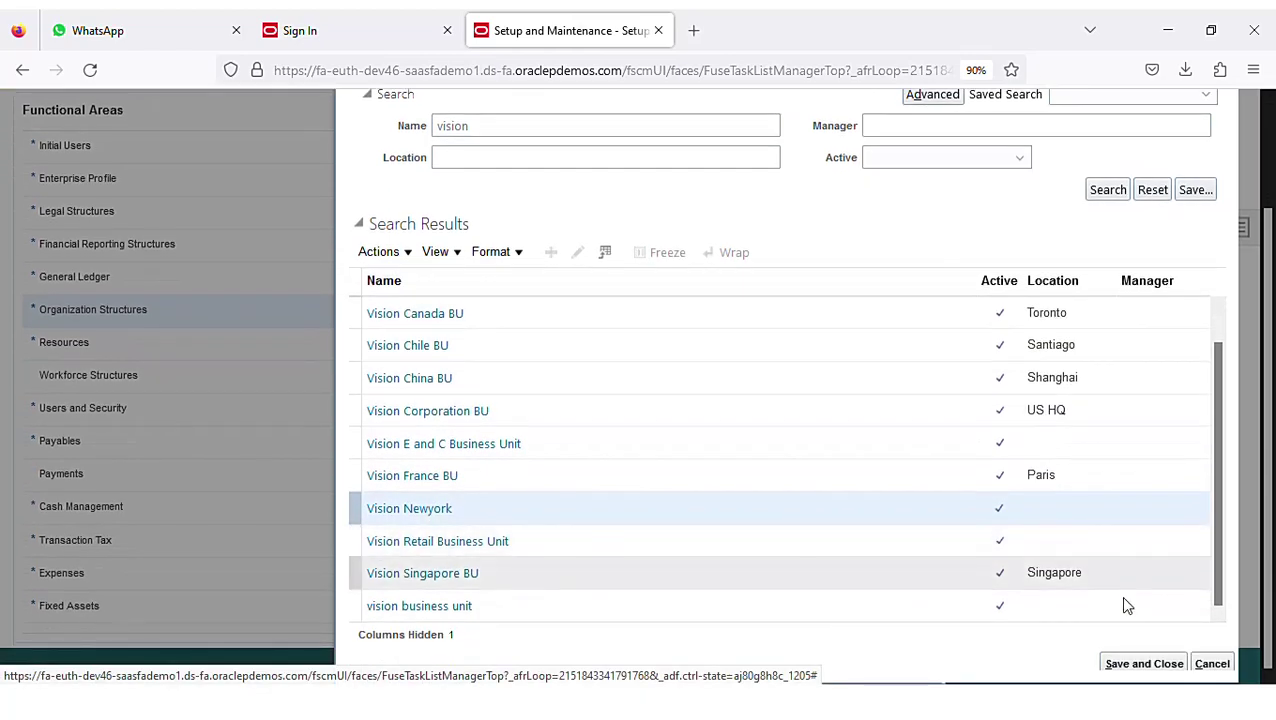
click(1143, 664)
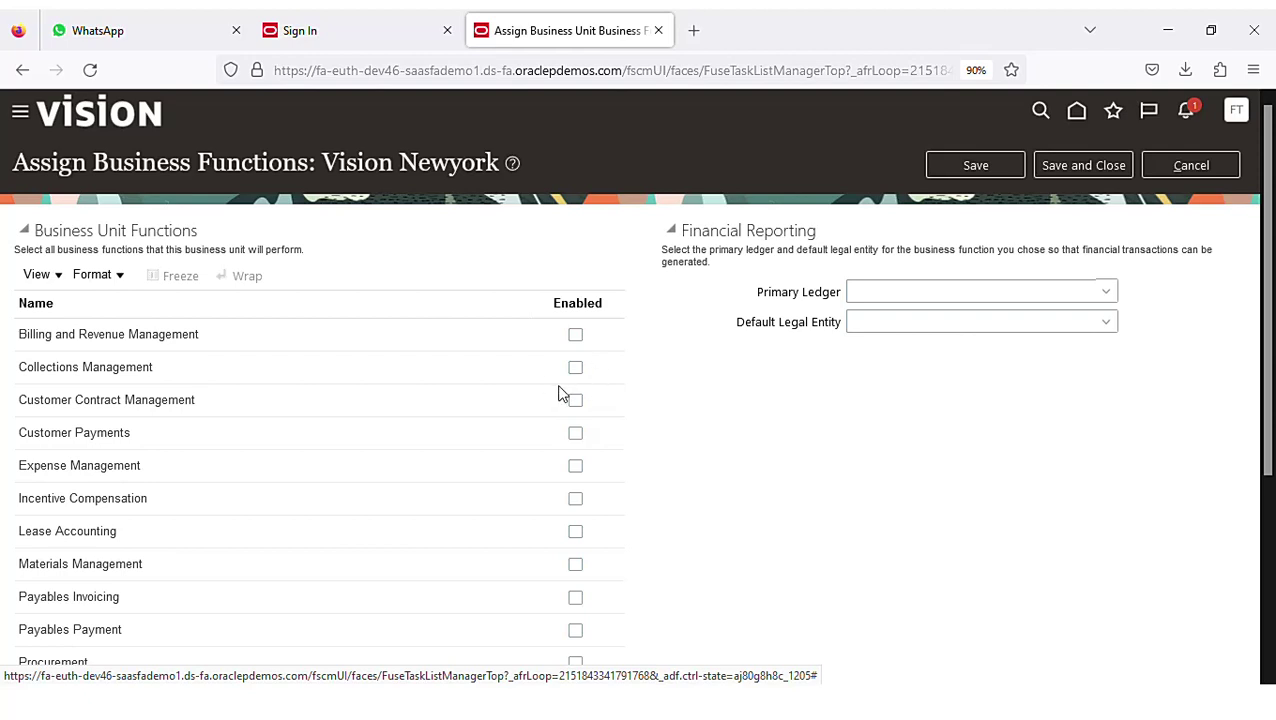
- Enable Customer Payments, Collections Management, Billing and Revenue Management, Payables Invoicing, Payables Payment and Procurement for the business unit
click(576, 433)
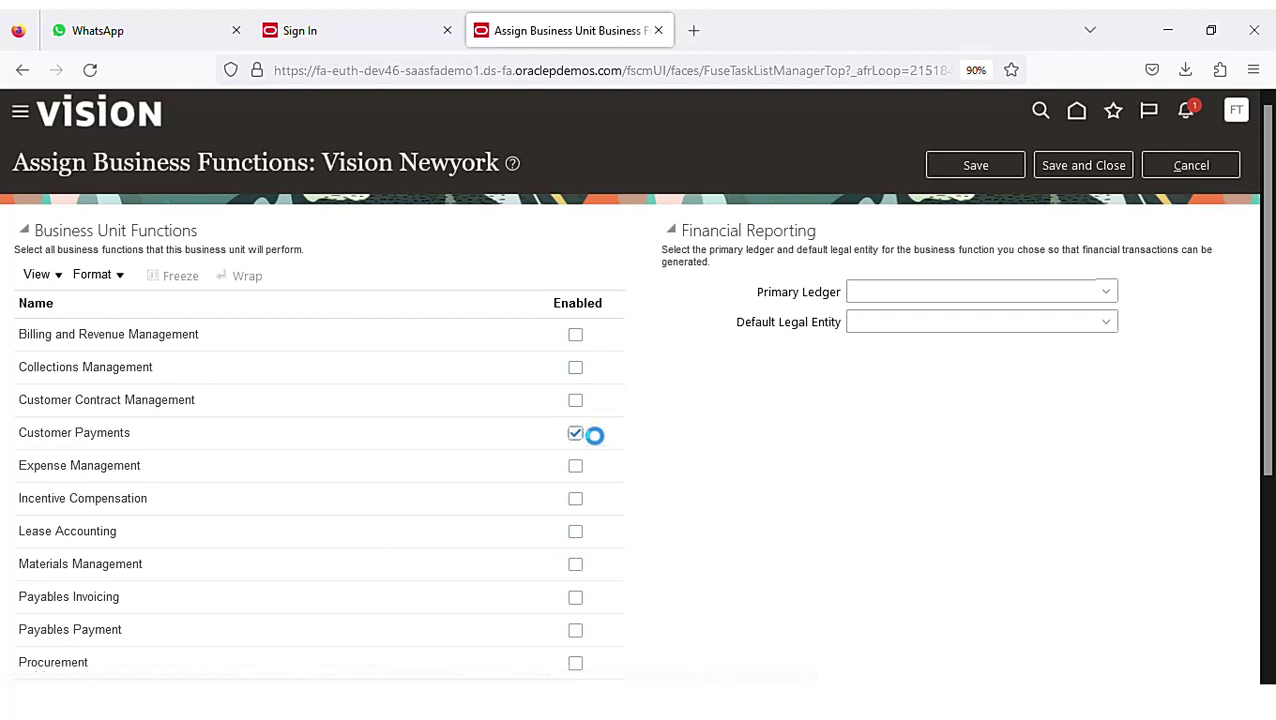
click(577, 368)
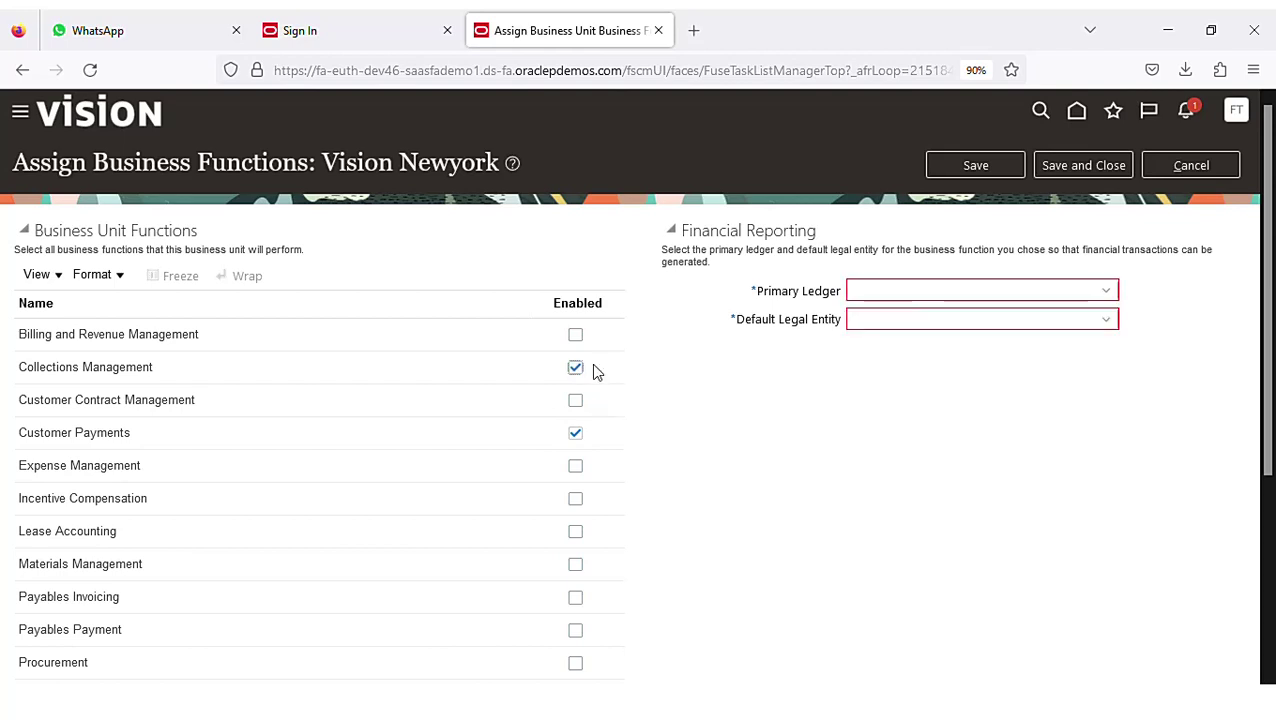
click(578, 336)
scroll(604, 404, down, 2)
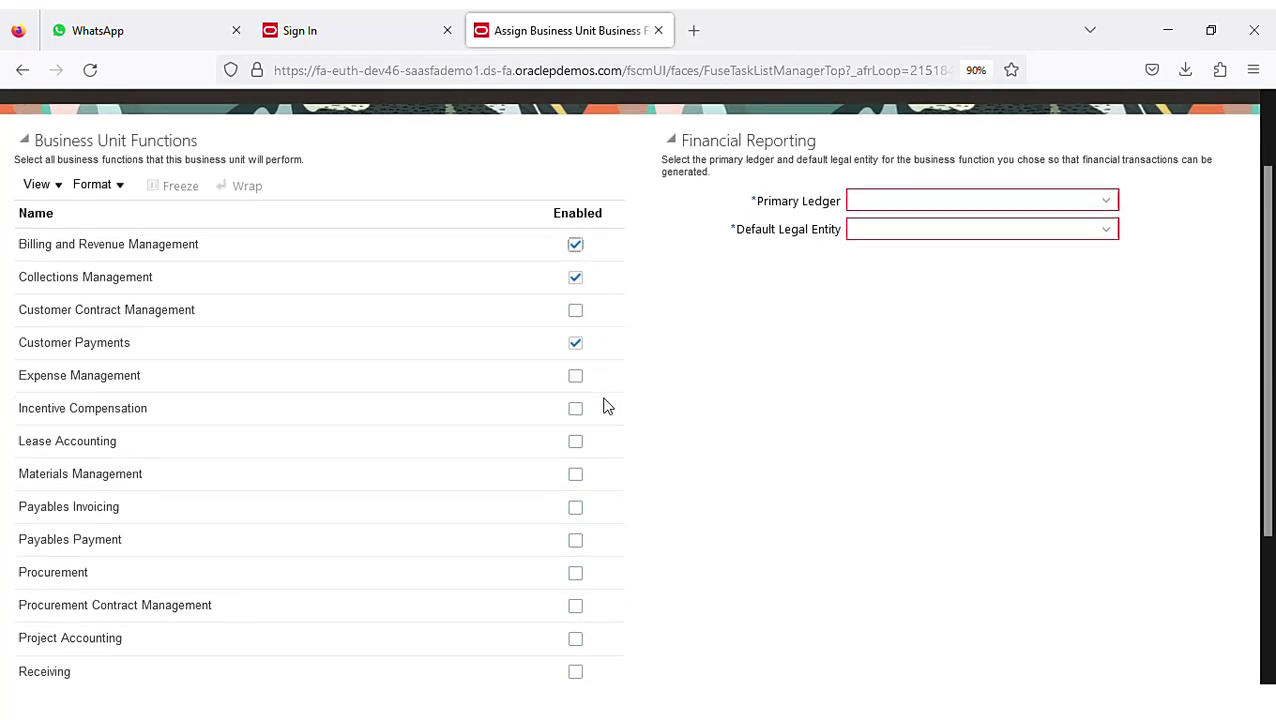
click(580, 512)
click(577, 542)
click(577, 575)
- Assign US Primary Ledger with US1 Legal Entity as the default legal entity, and save and close the business function assignment
click(1104, 206)
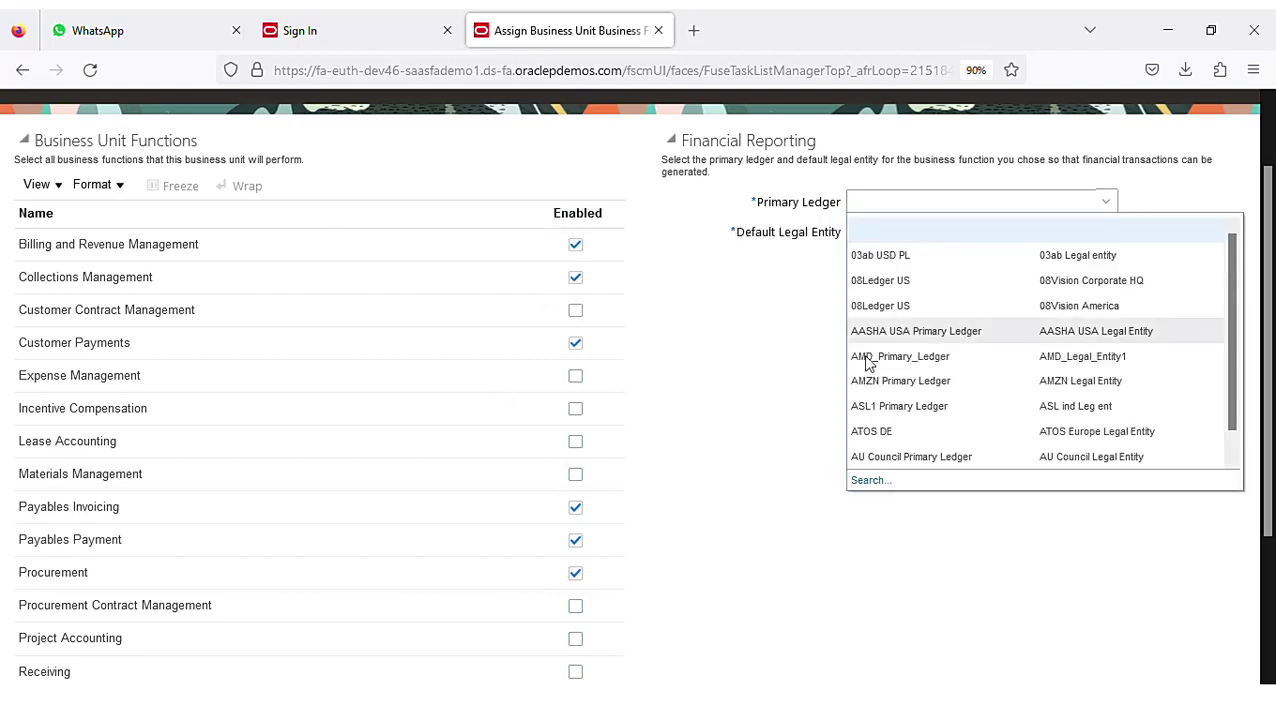
click(872, 482)
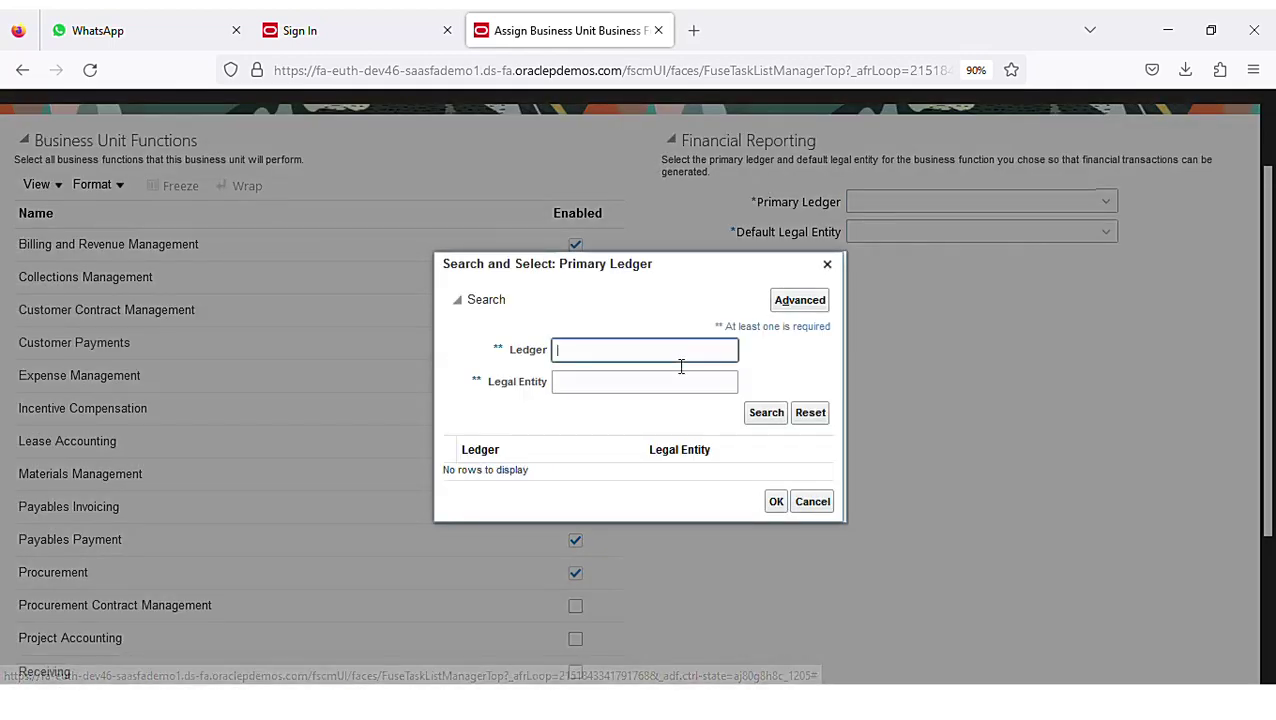
text(US)
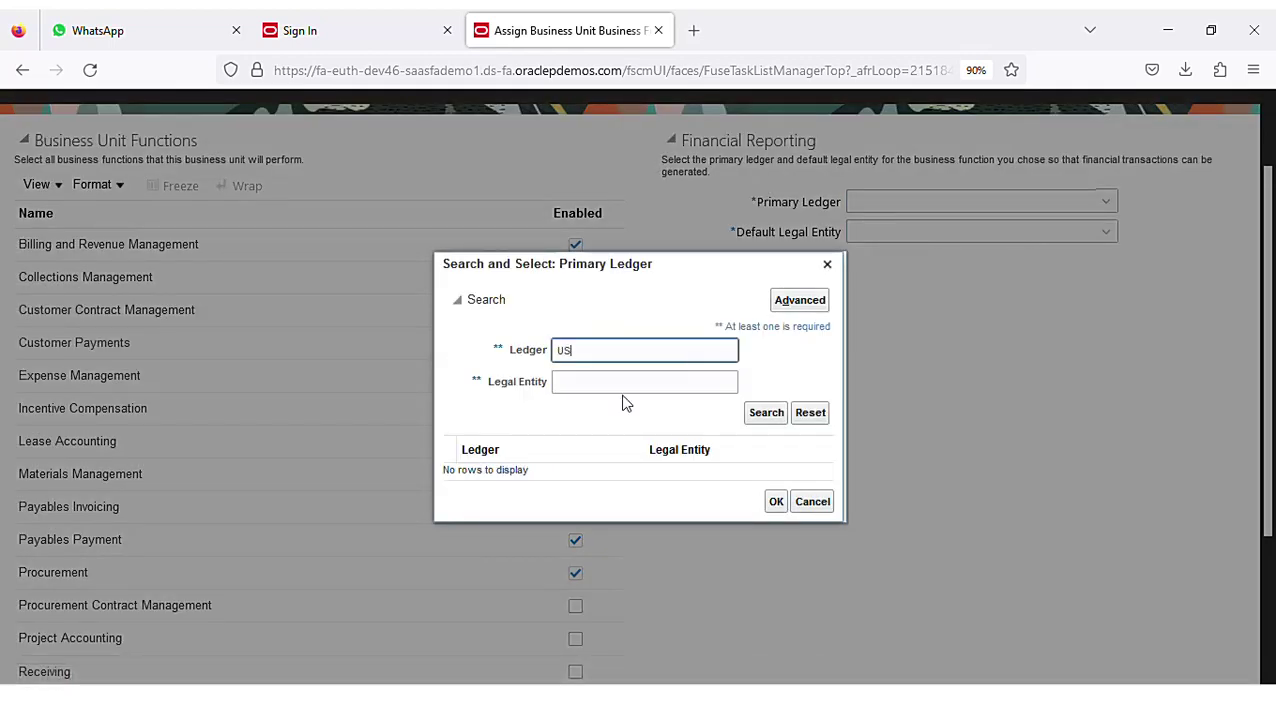
key(Return)
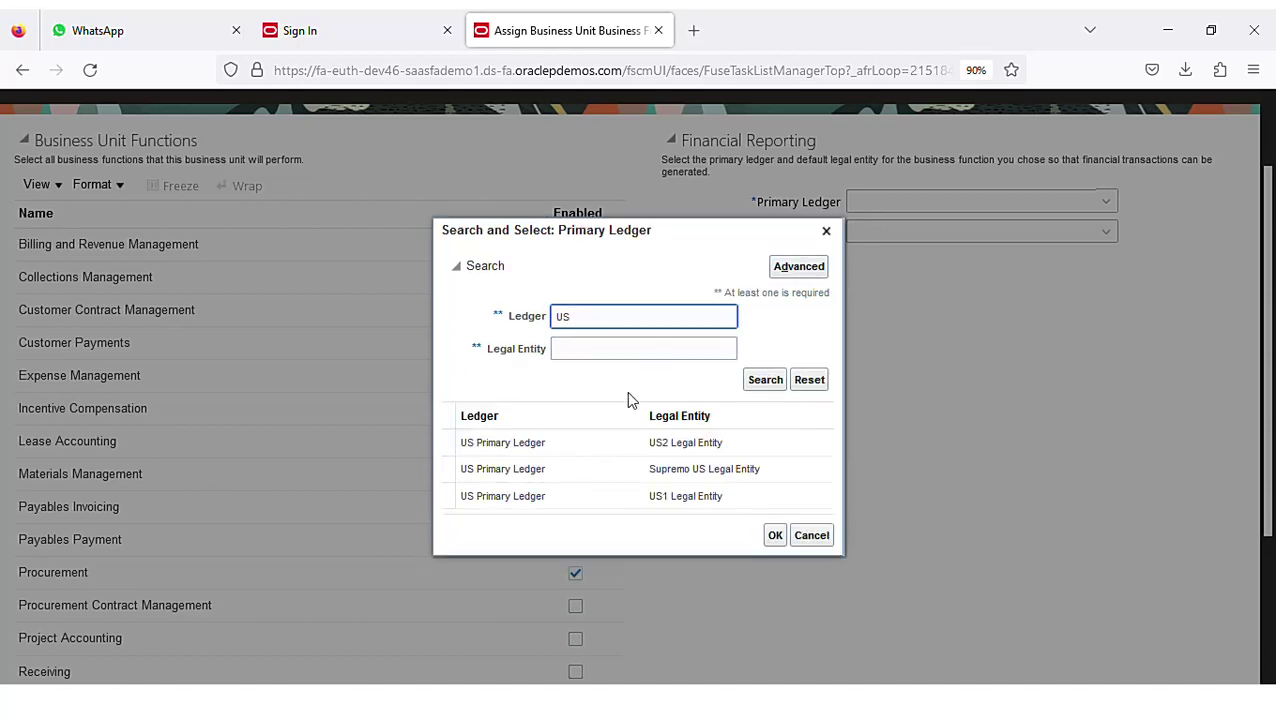
click(620, 502)
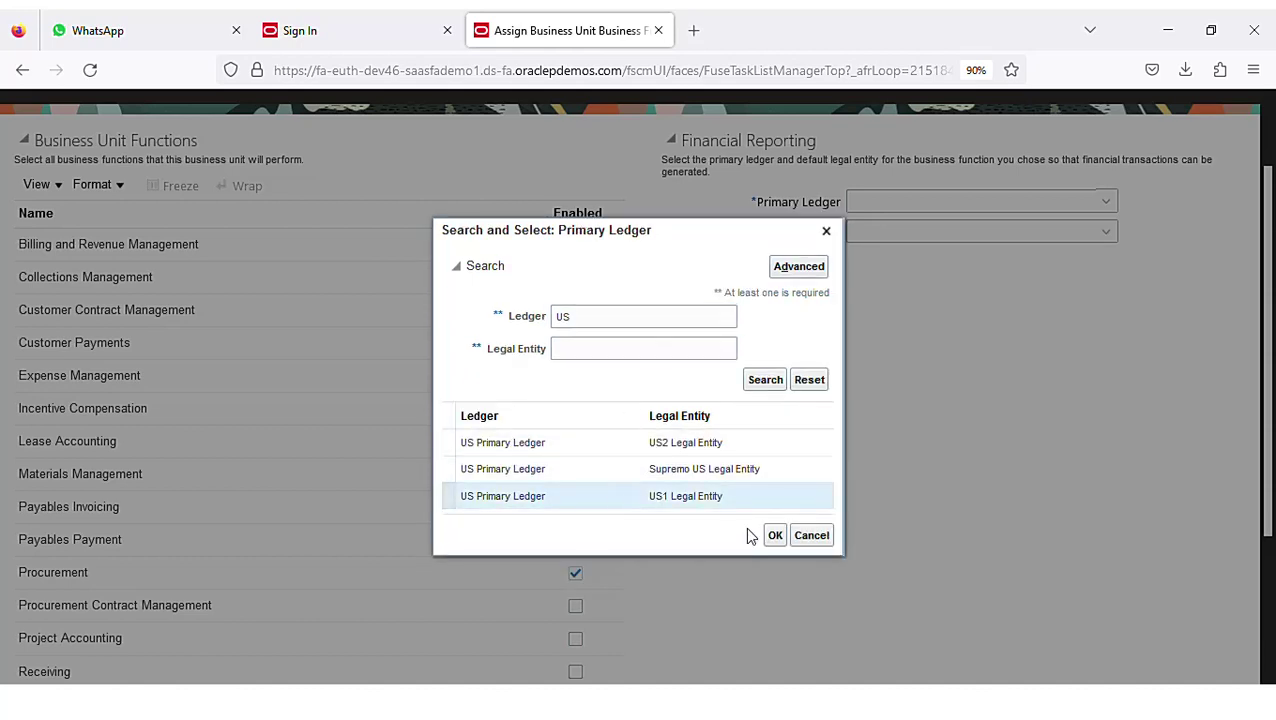
click(772, 536)
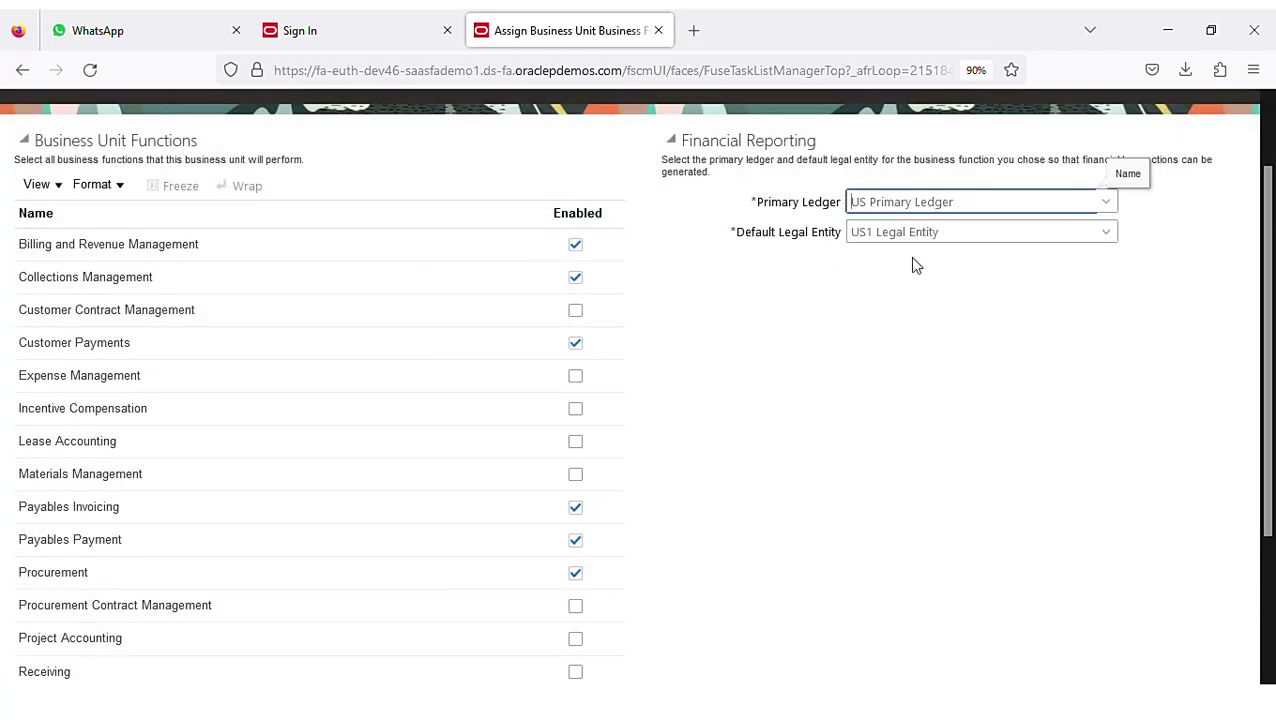
scroll(950, 393, up, 2)
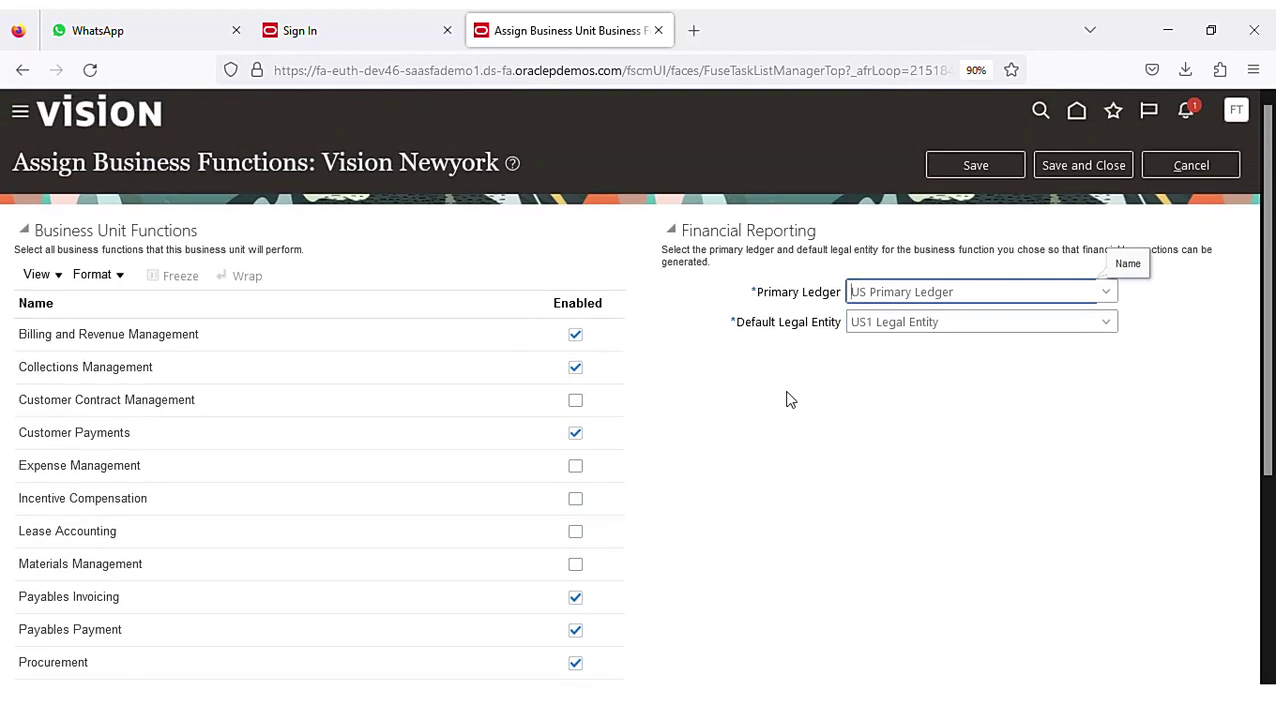
click(1078, 170)
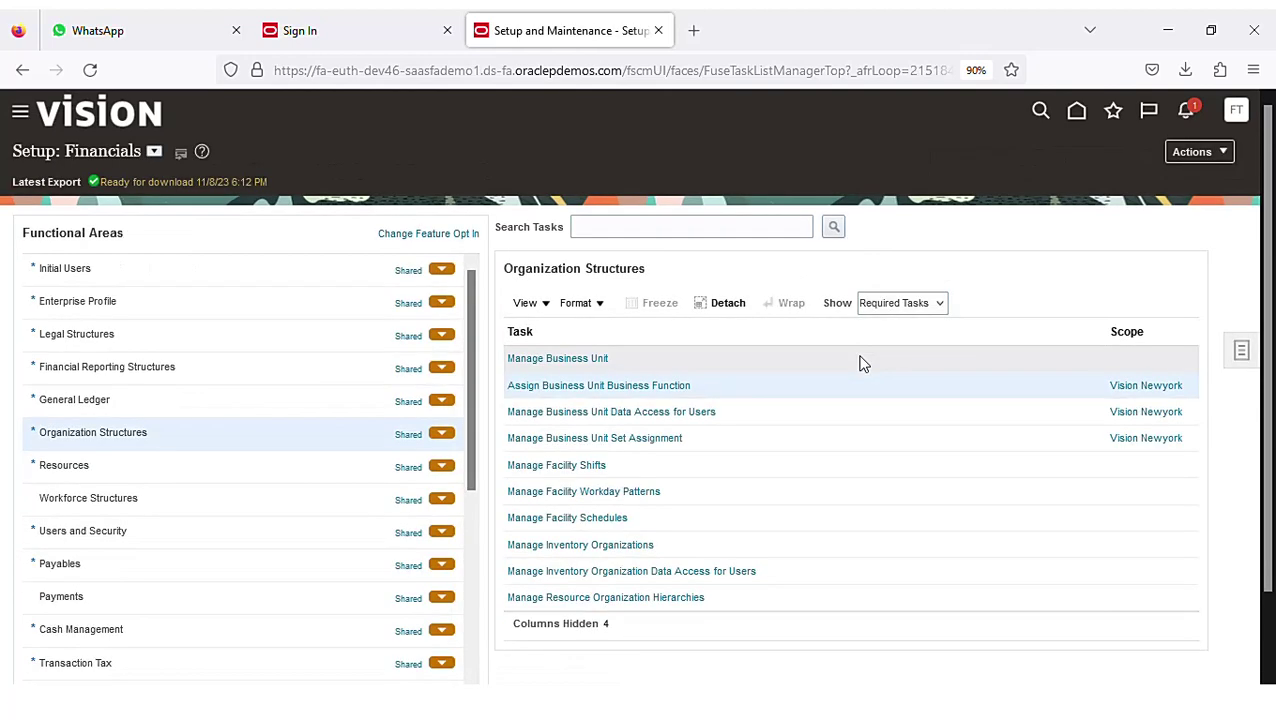
- Open Manage Business Unit Data Access for Users and create a data access entry for user FIN.IMP21
click(876, 412)
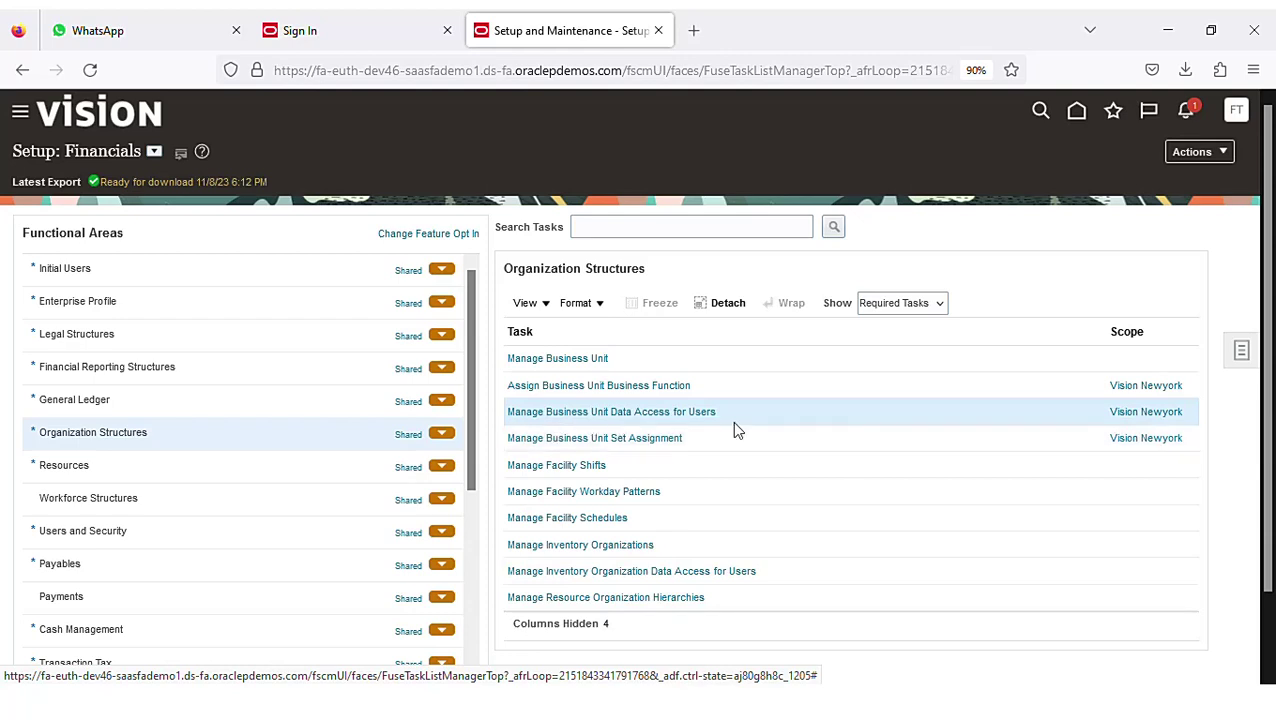
click(684, 413)
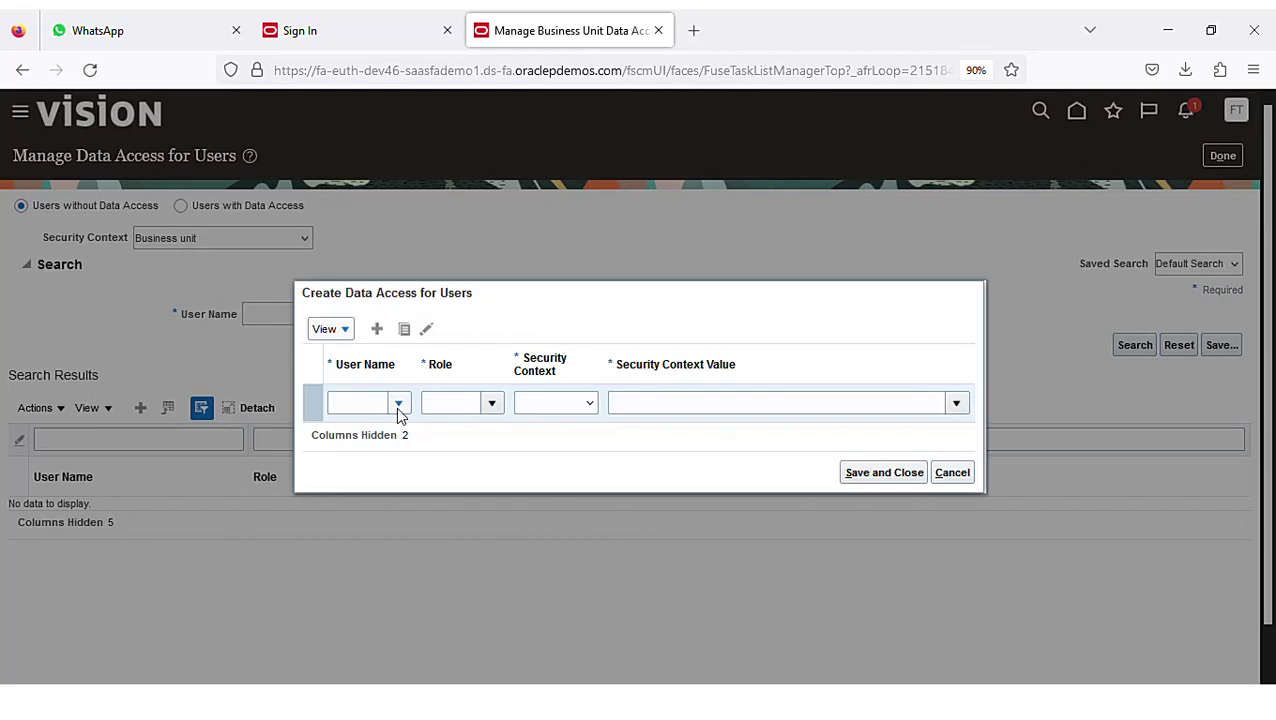
click(387, 410)
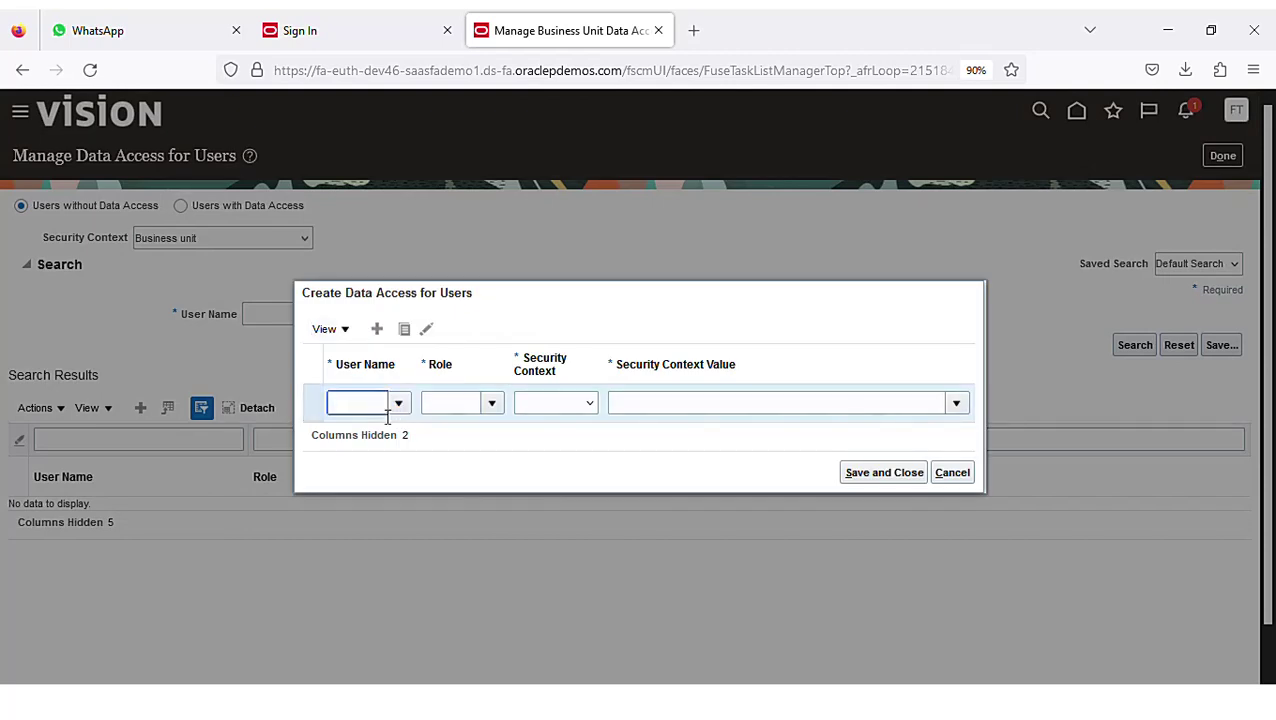
text(FIN.)
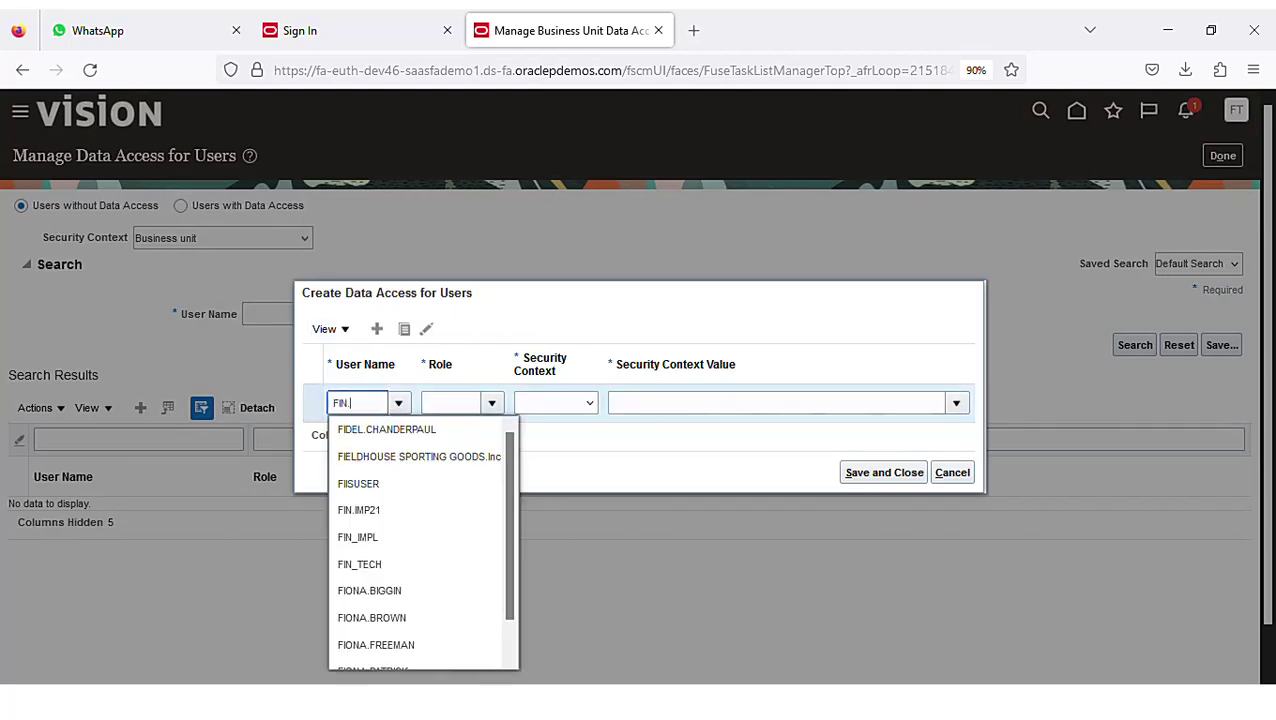
click(386, 431)
- Assign the entry the Accounts Payable Manager role, with Business unit as security context and Vision Newyork as its value
click(491, 405)
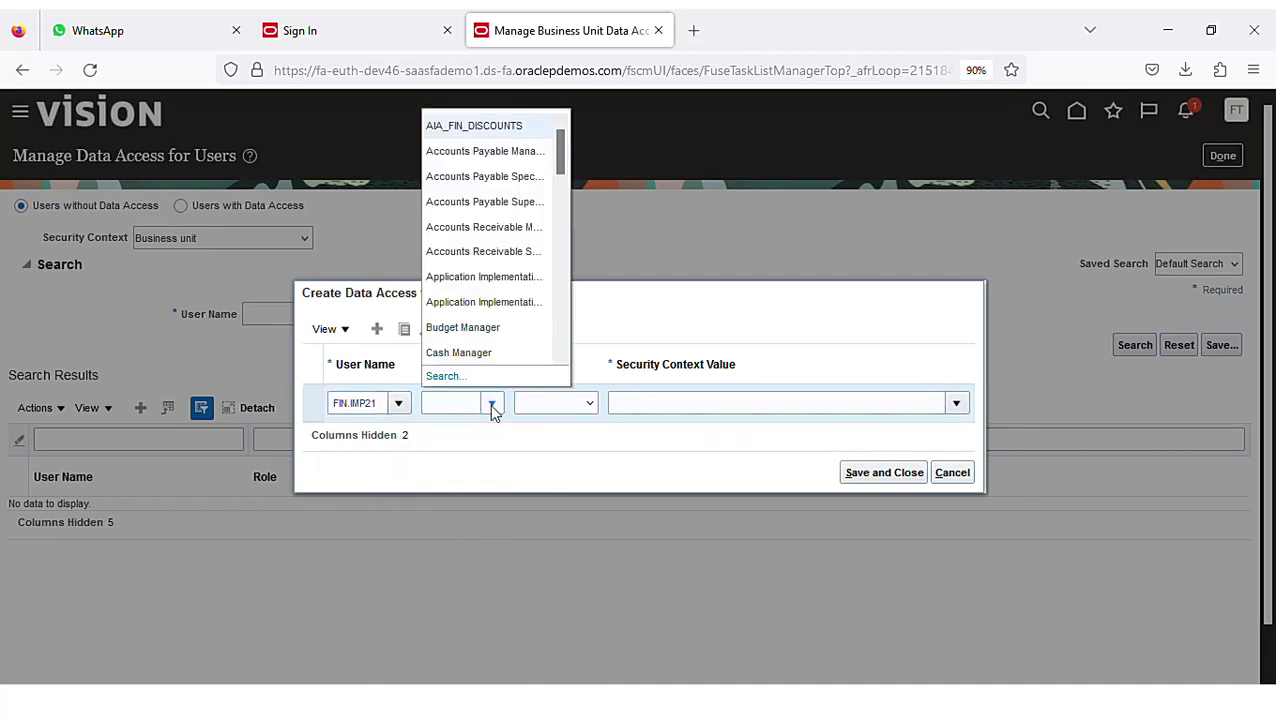
scroll(500, 230, down, 2)
scroll(500, 230, down, 2)
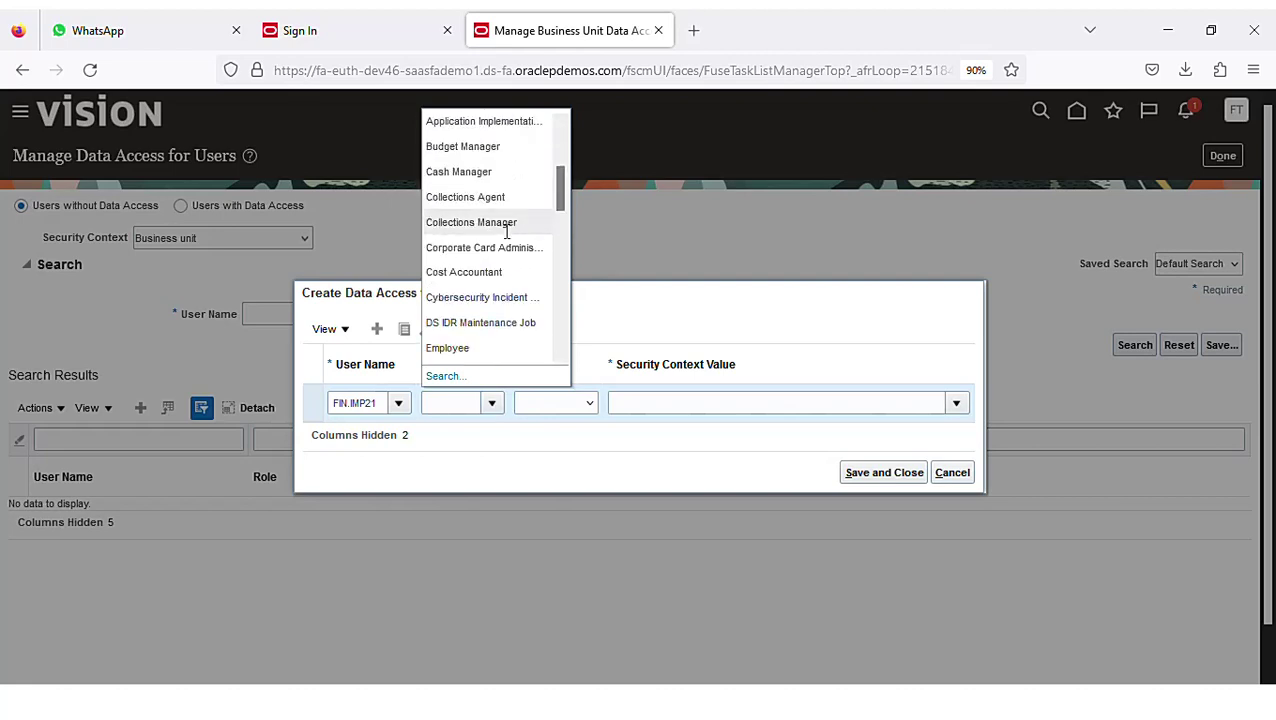
scroll(507, 230, up, 4)
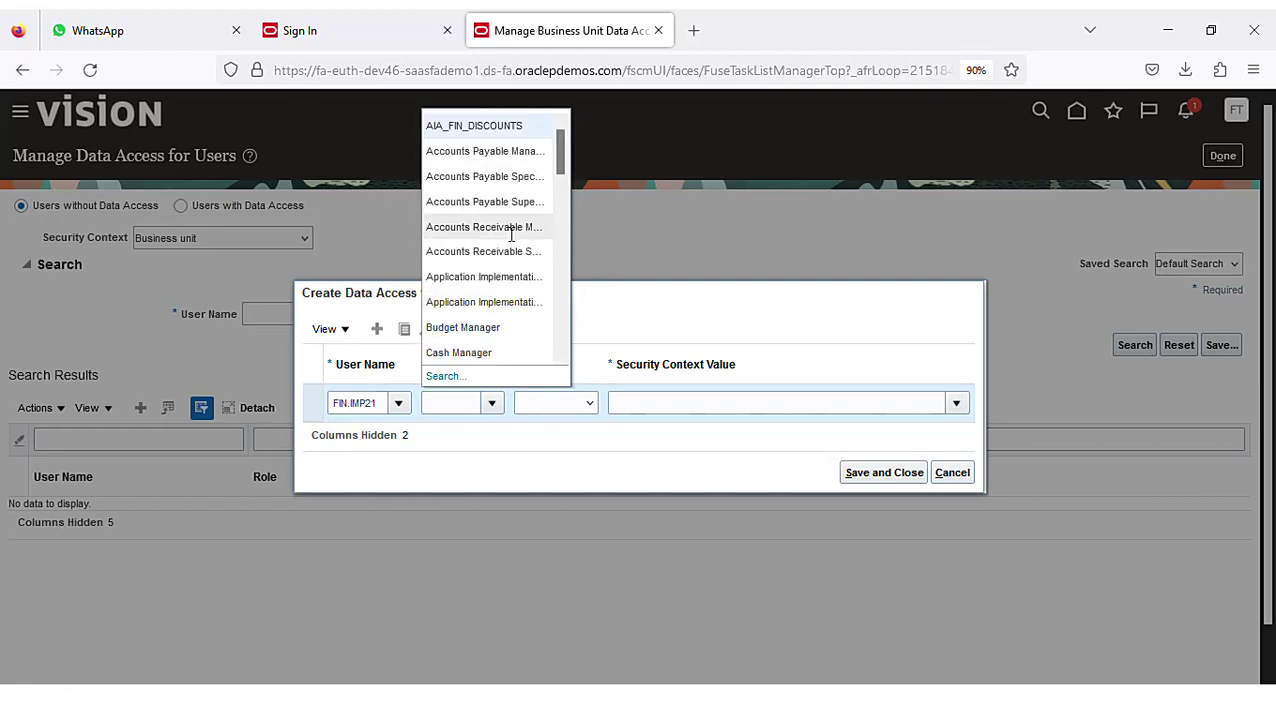
click(533, 163)
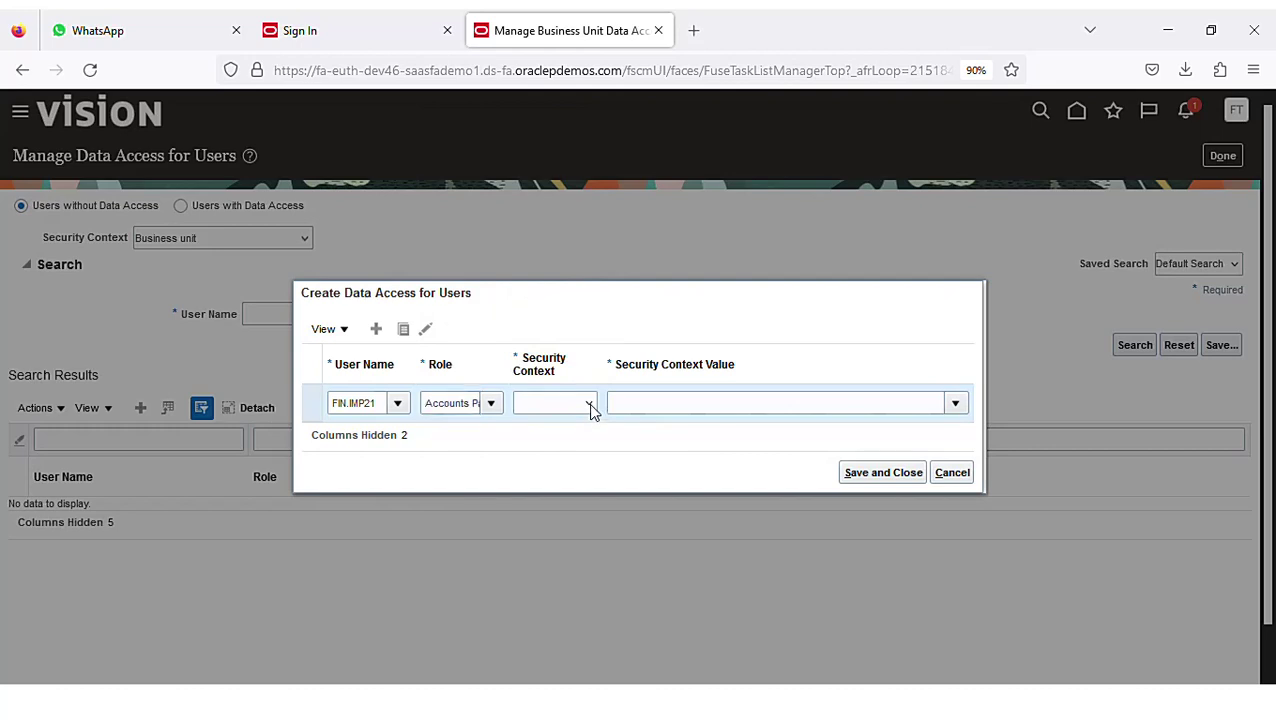
click(690, 414)
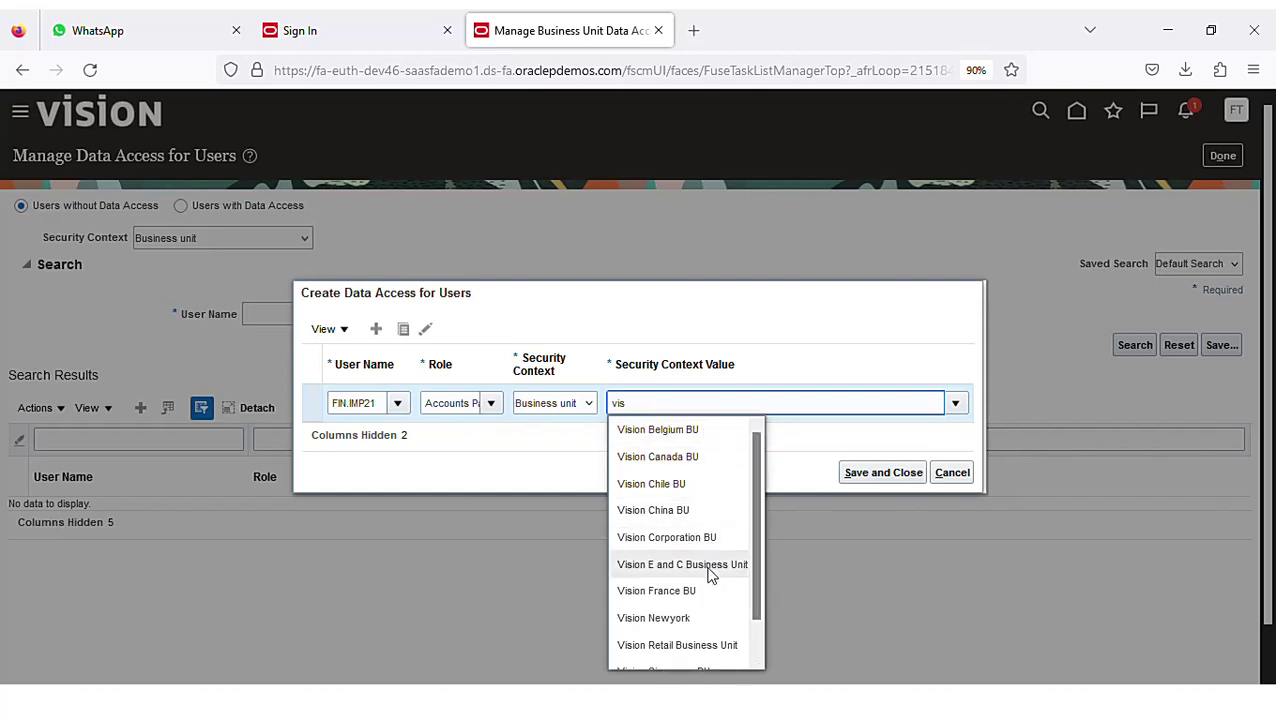
click(680, 620)
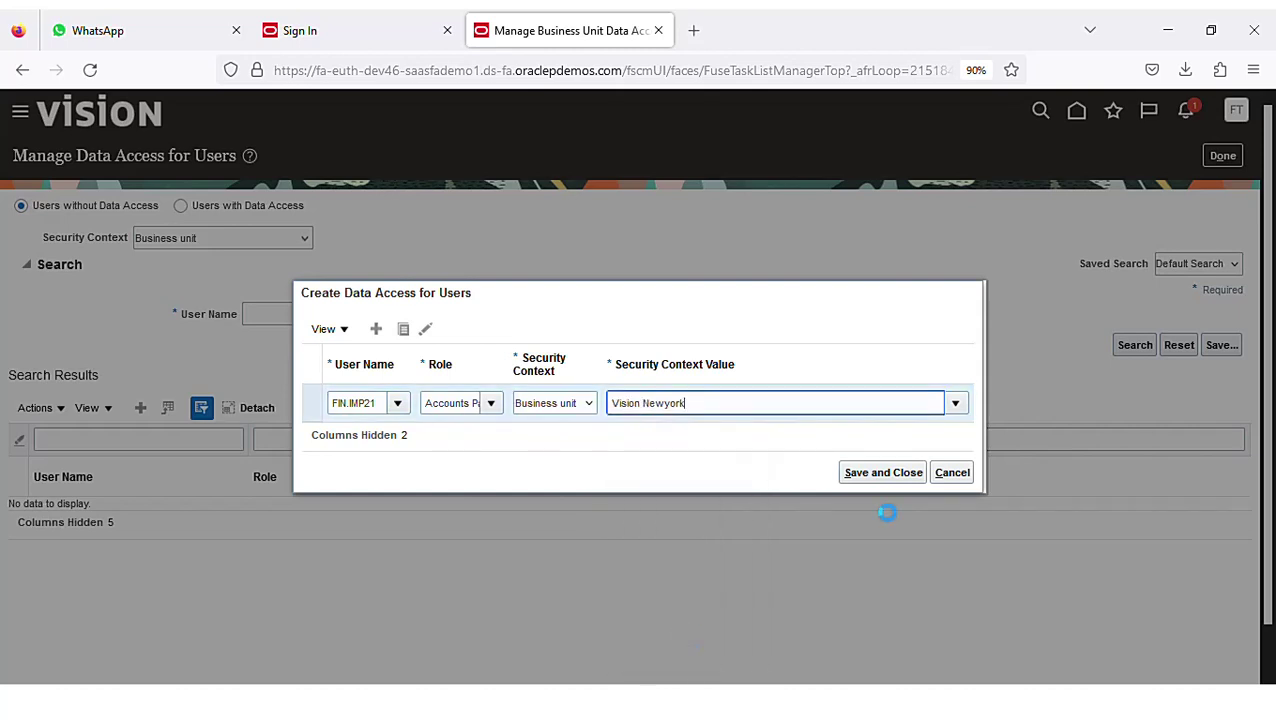
- Add a second data access row for user FIN.IMP21 with the Accounts Payable Supervisor role
click(377, 330)
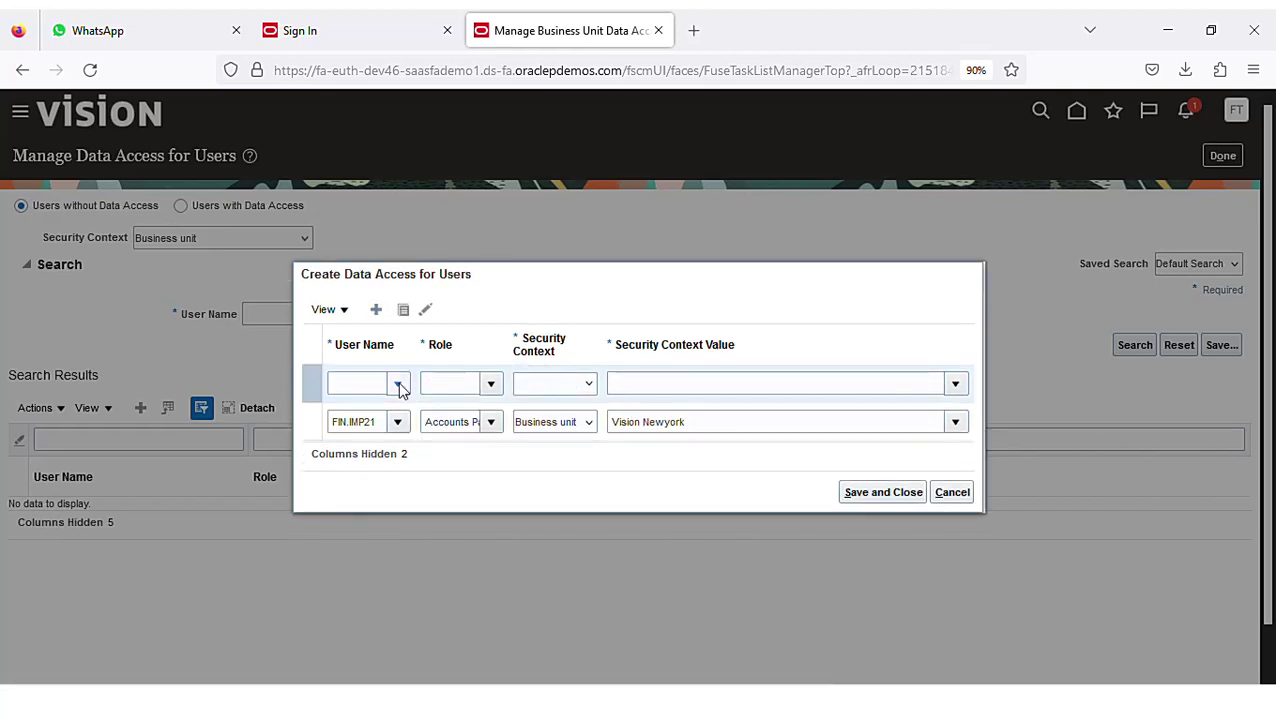
click(398, 385)
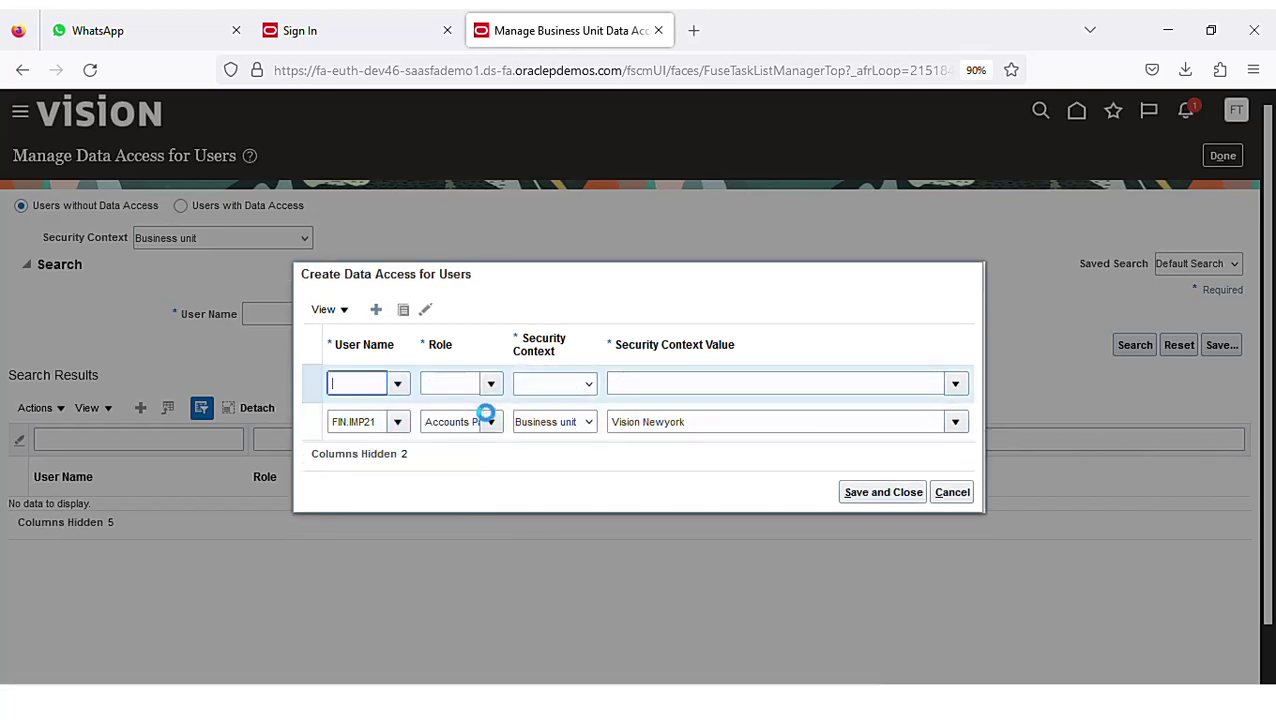
click(490, 384)
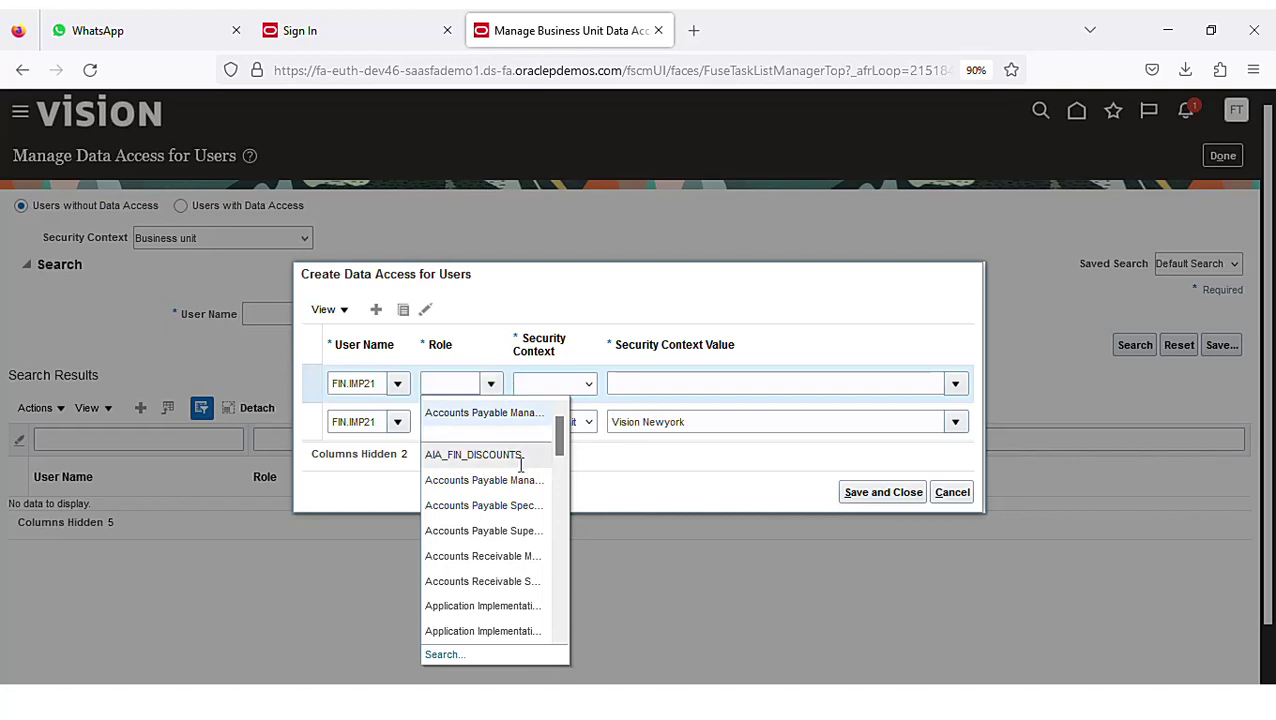
click(520, 531)
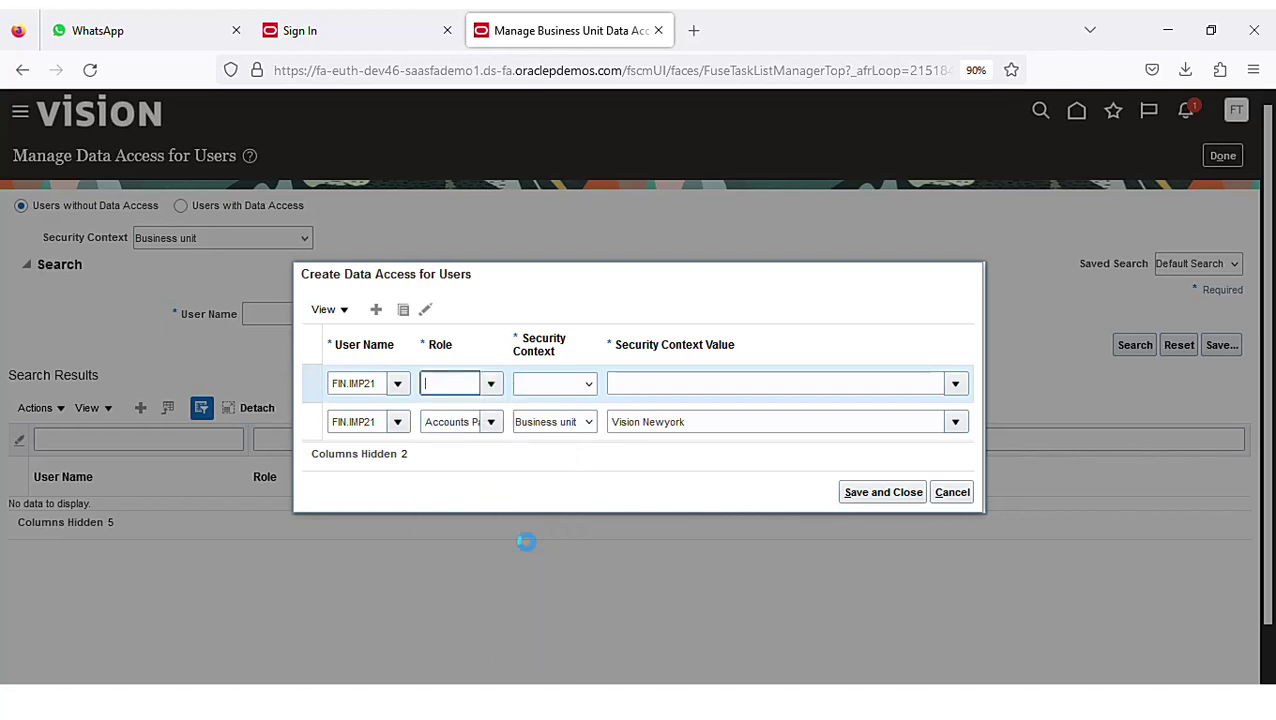
- Set the new row's security context to Business unit with value Vision Newyork, then save the data access and finish the task
click(591, 388)
click(584, 427)
click(713, 394)
click(956, 384)
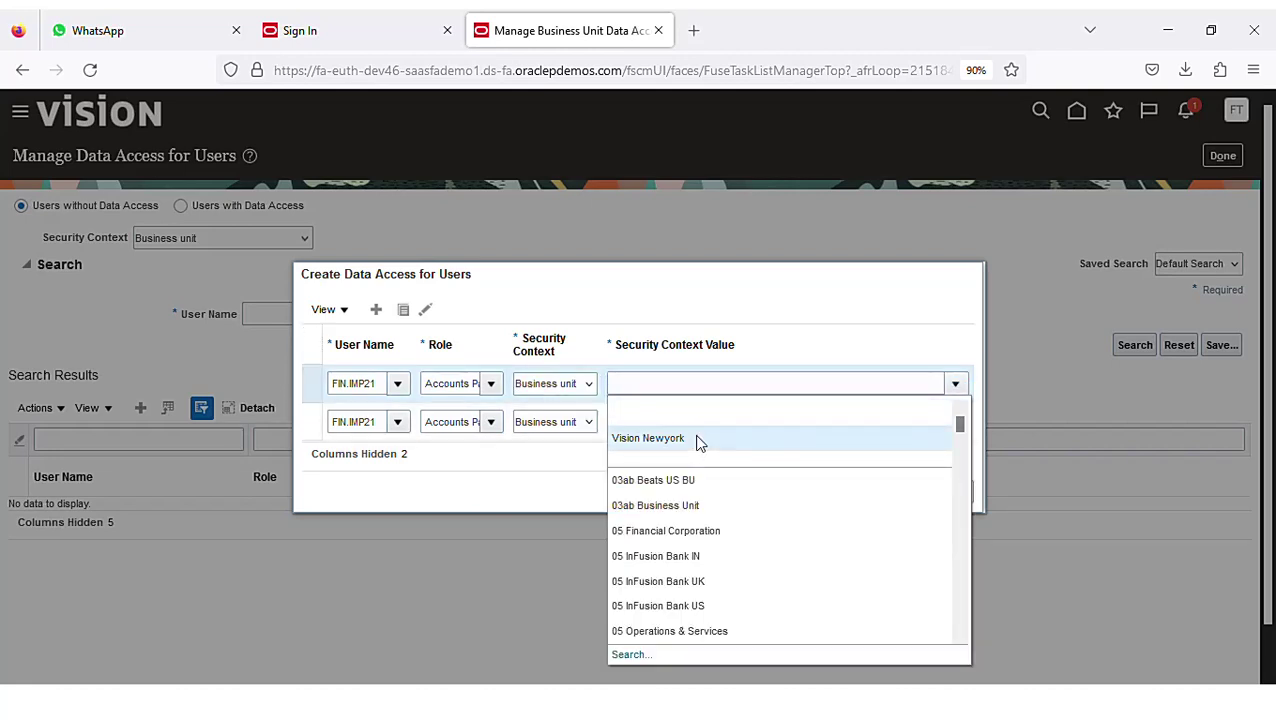
click(698, 440)
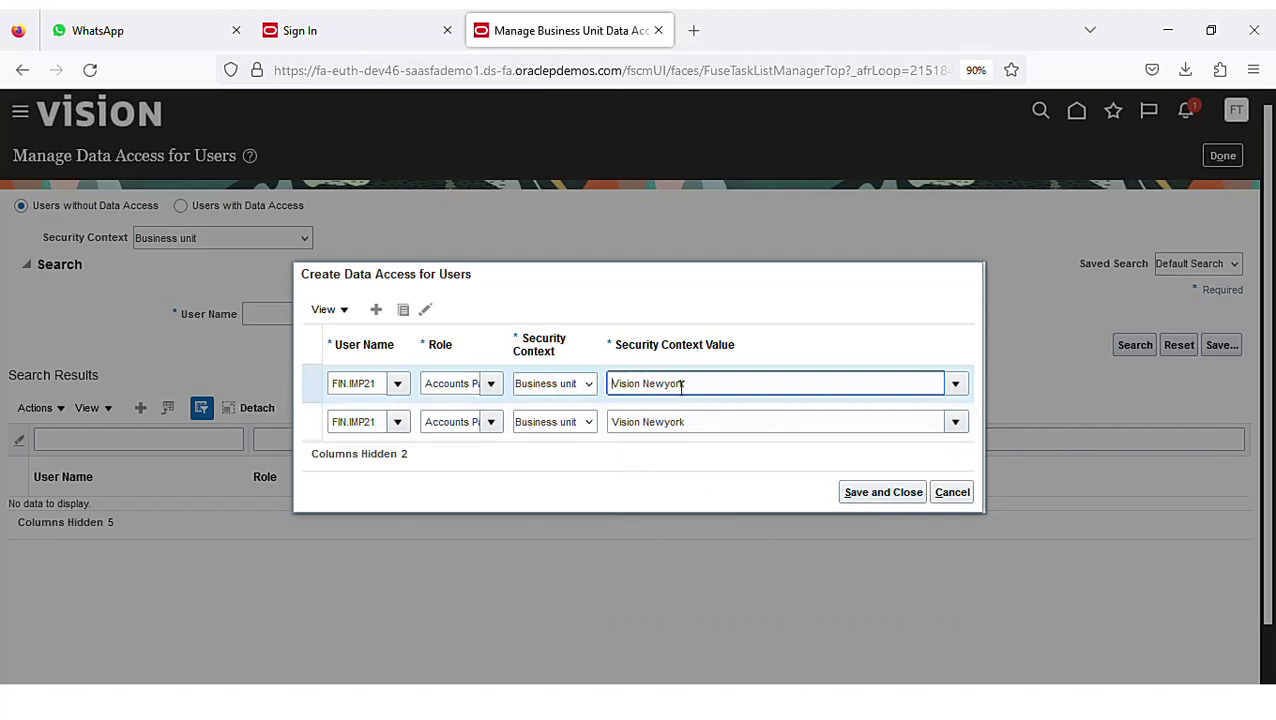
click(882, 492)
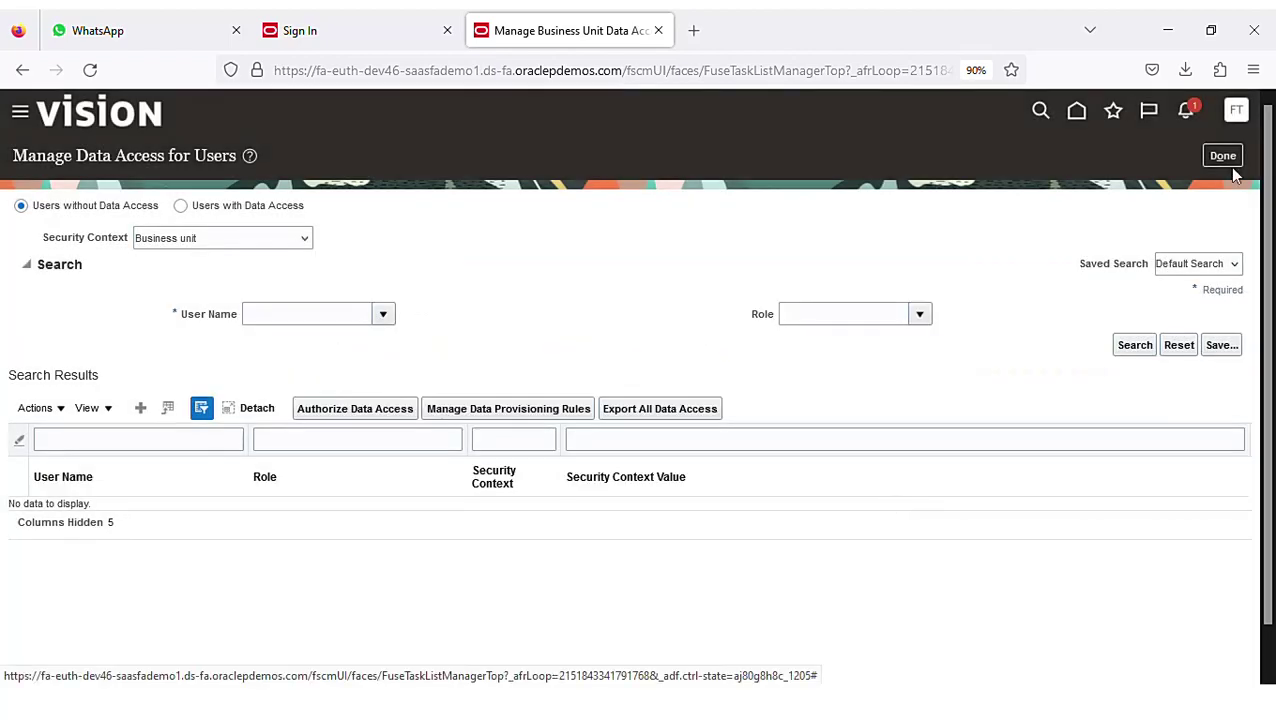
click(1222, 156)
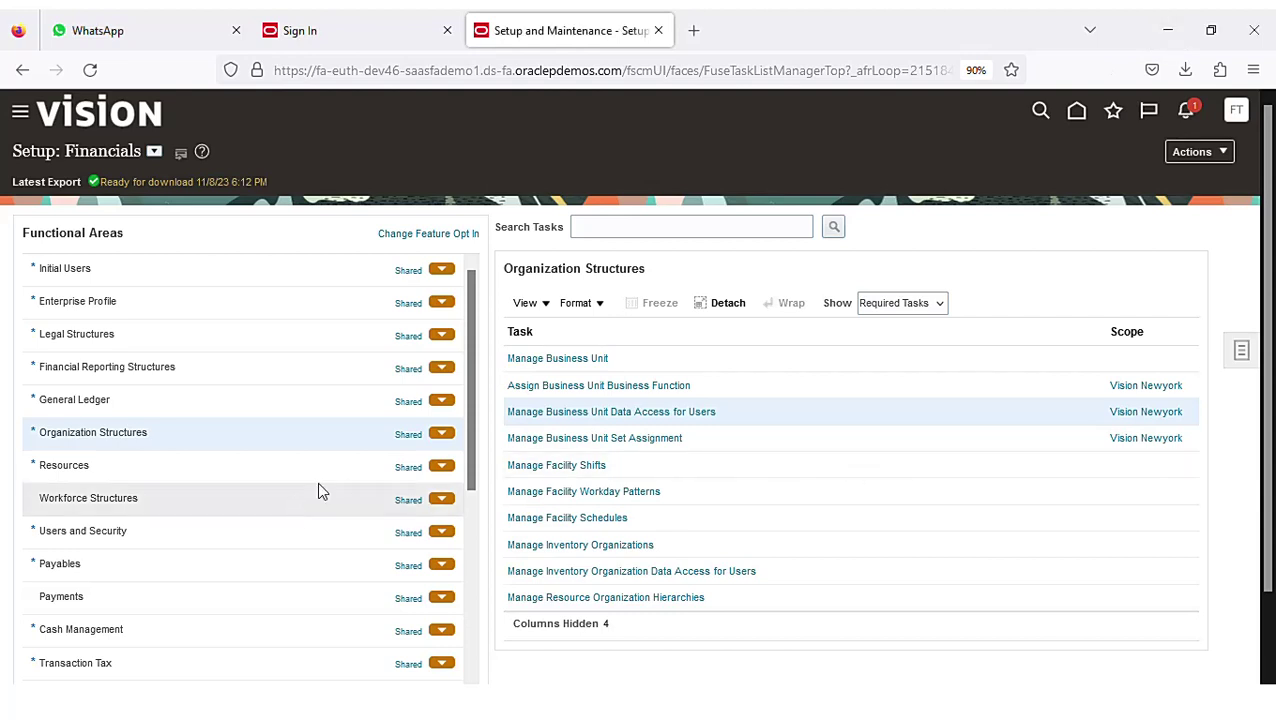
- In the Payables functional area, set the scope of Manage Procurement Agents by finding "vision new" and selecting the Vision Newyork business unit
scroll(318, 485, down, 1)
click(212, 509)
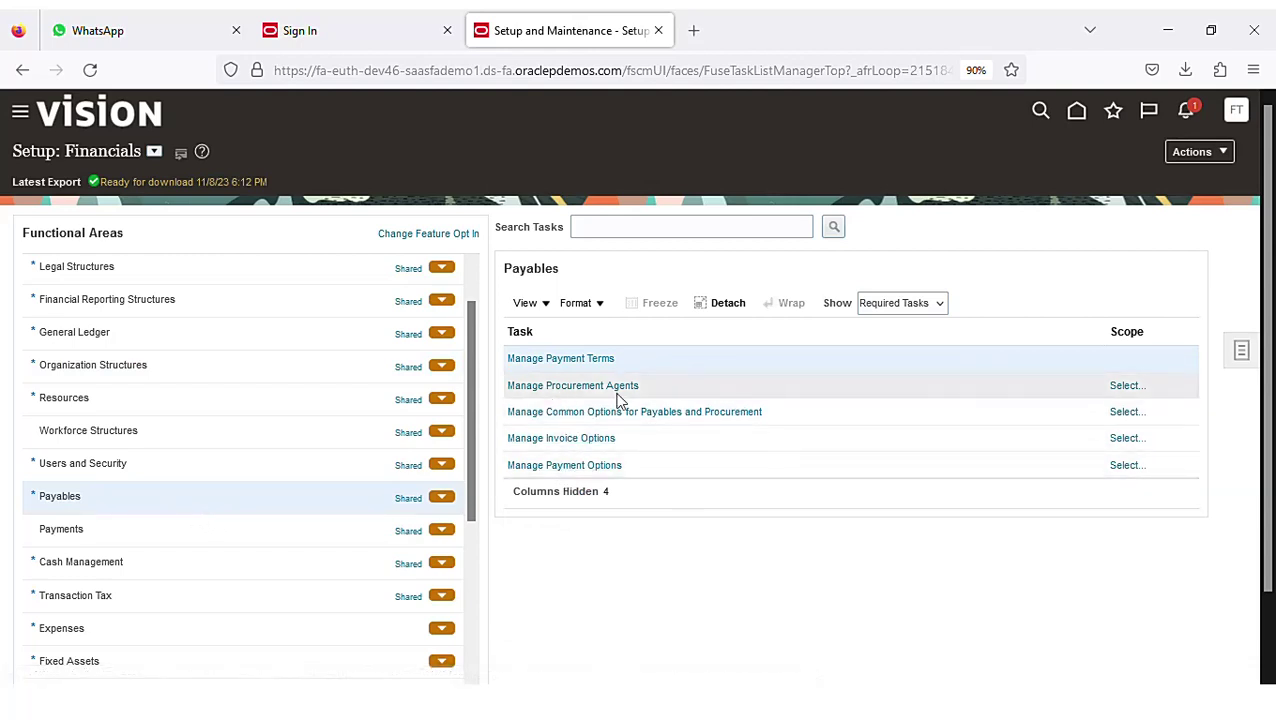
click(1126, 386)
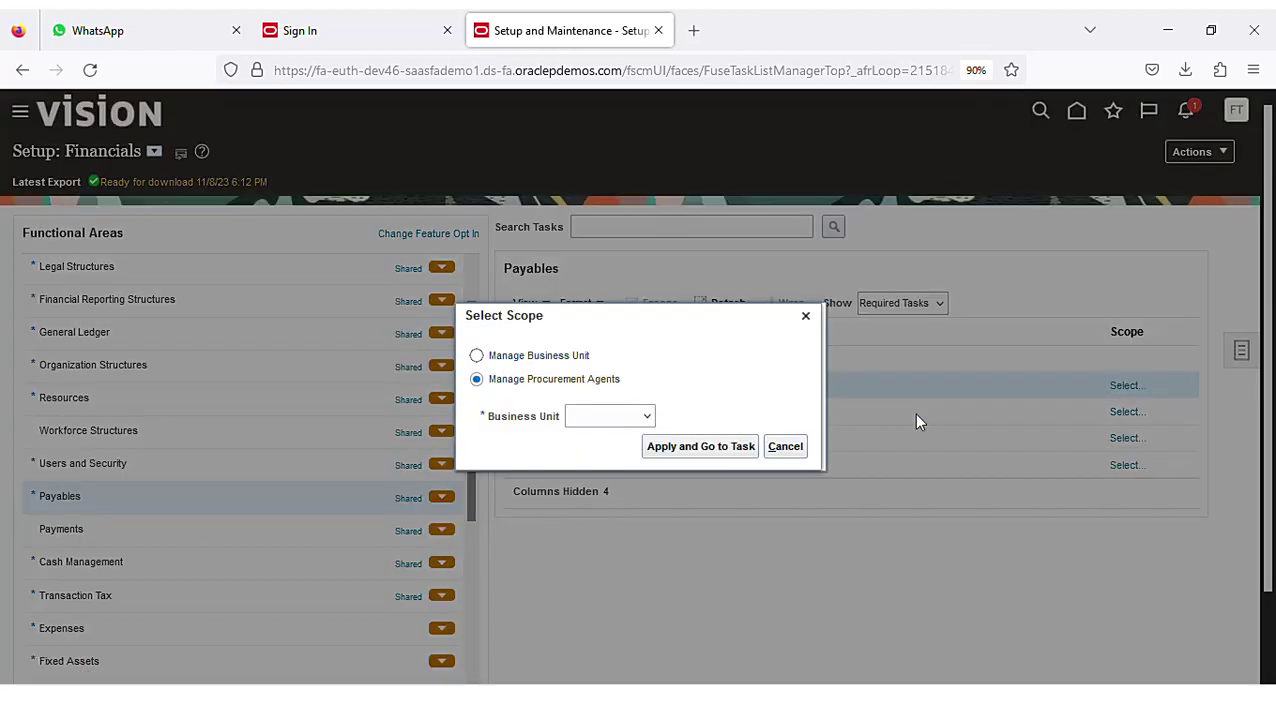
click(700, 447)
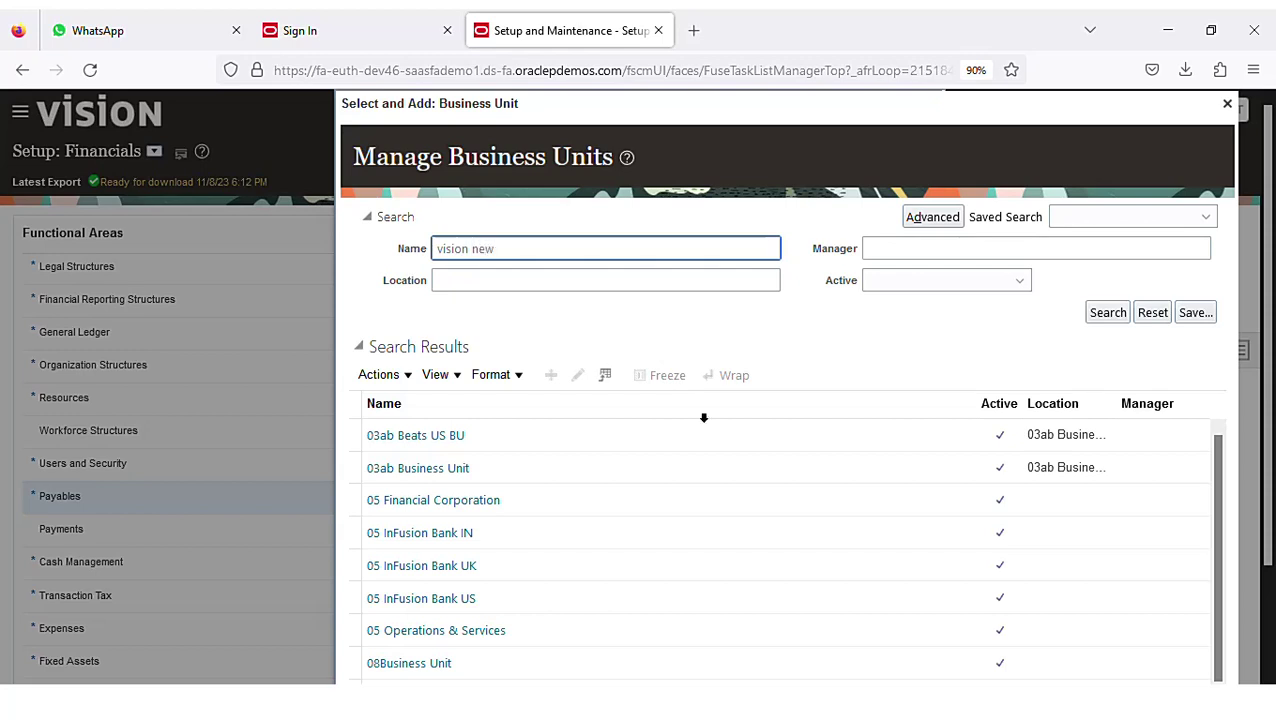
click(660, 452)
click(1158, 650)
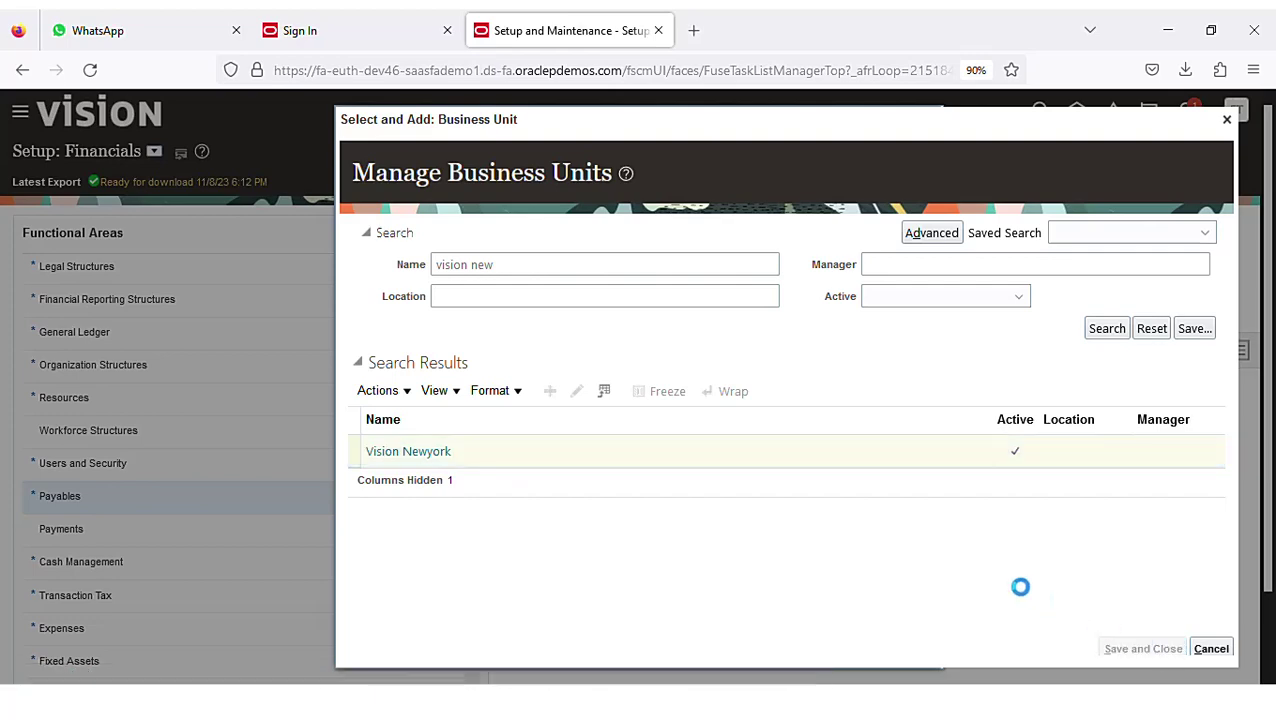
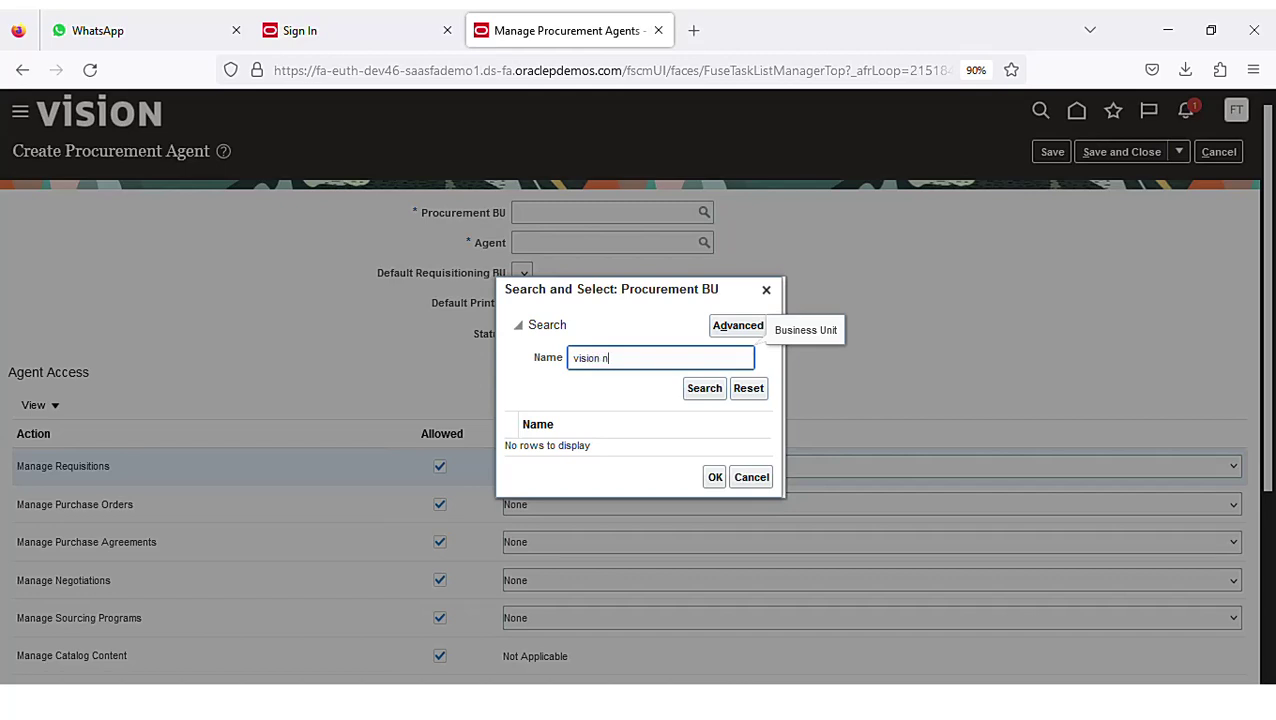
- Search the procurement business units for "vision n" and set the new agent's Procurement BU to Vision Newyork
key(Return)
click(649, 444)
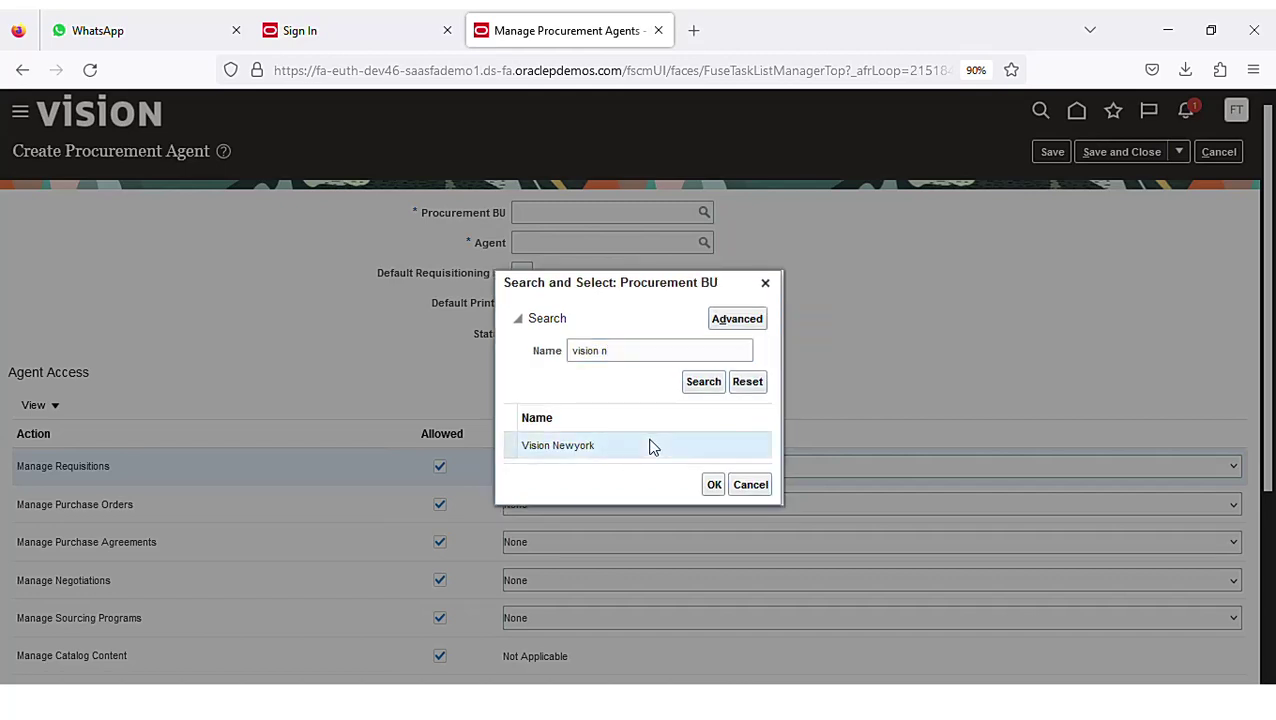
click(713, 485)
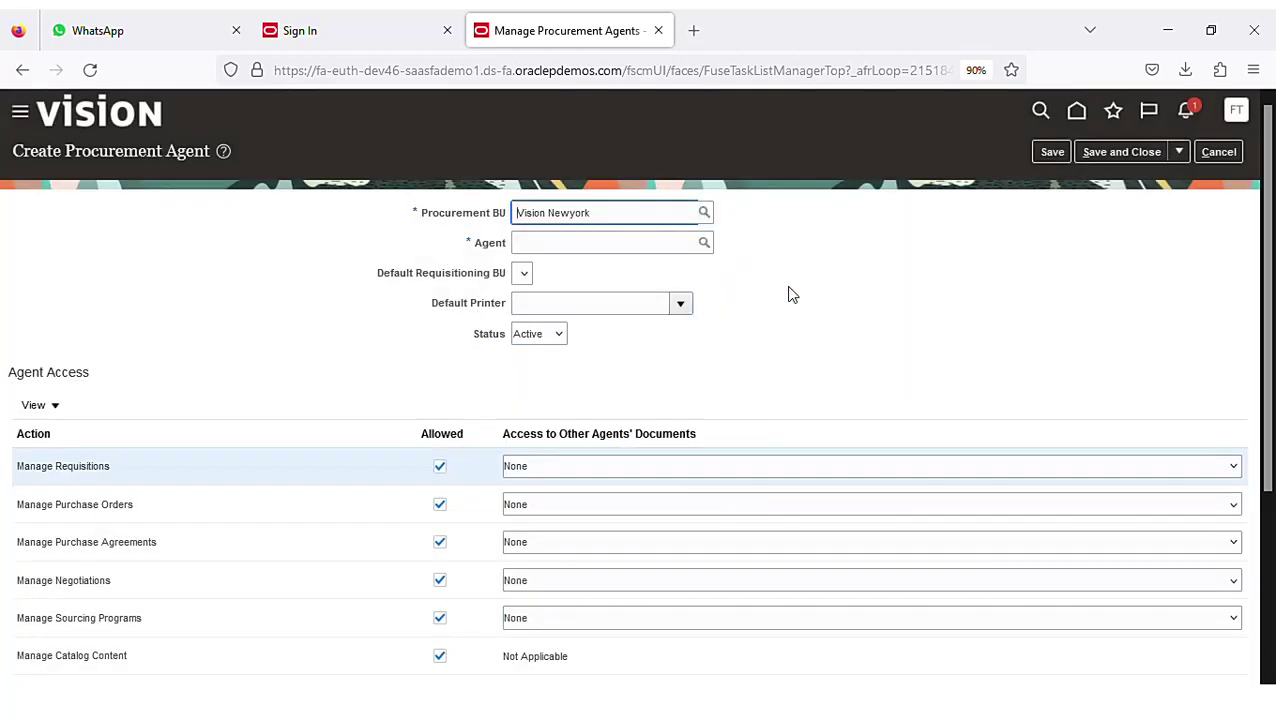
- Search agents by name with "a" and assign the Senior Consultant from Consulting West US as the procurement agent
click(709, 245)
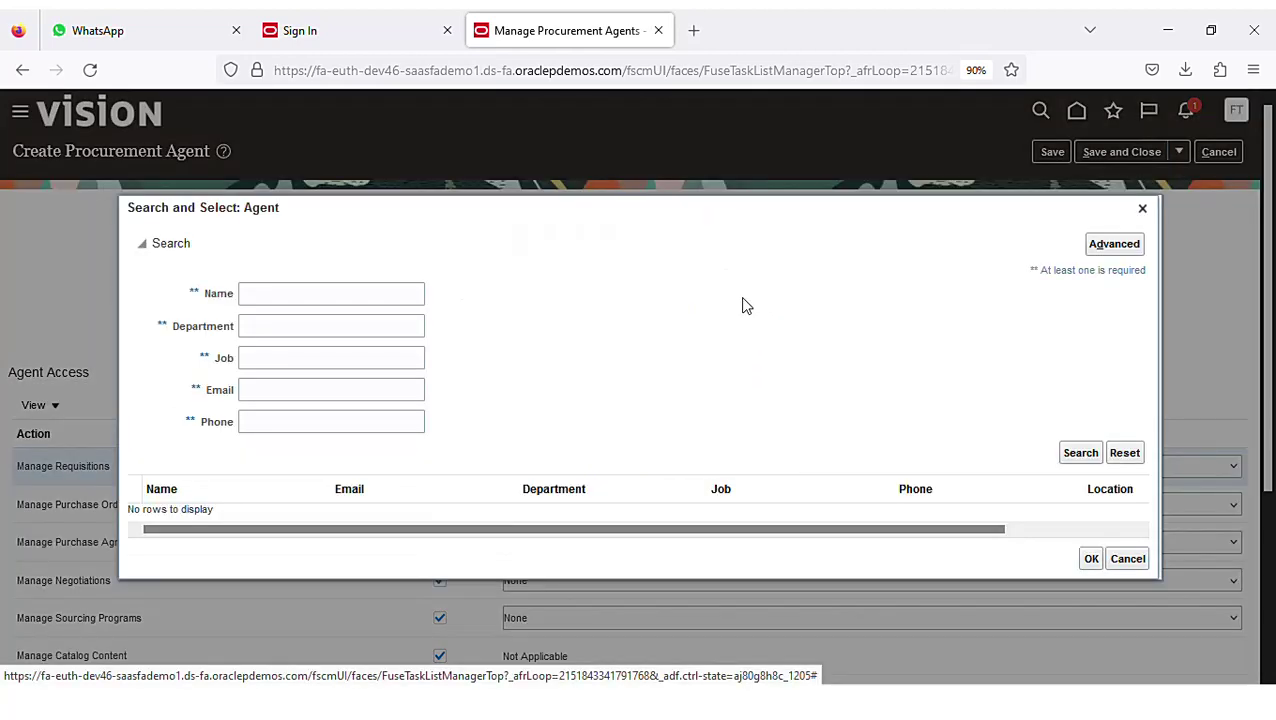
click(310, 308)
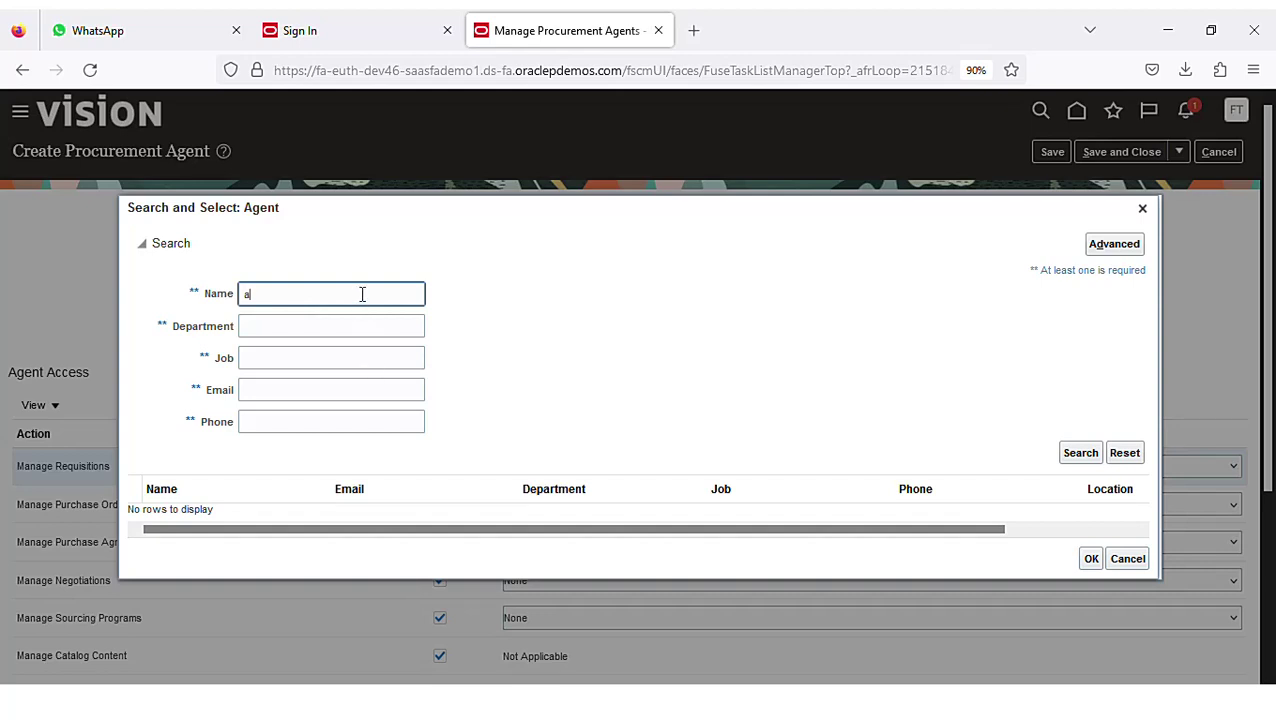
key(Return)
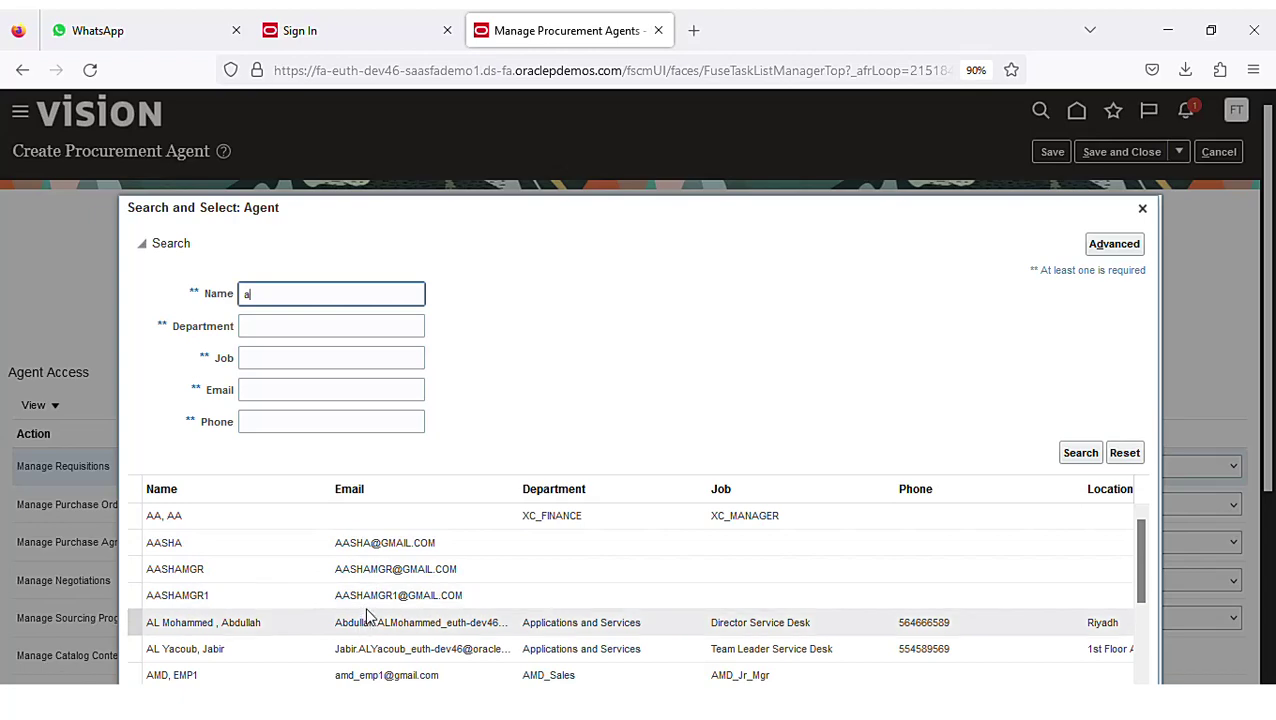
scroll(367, 615, down, 2)
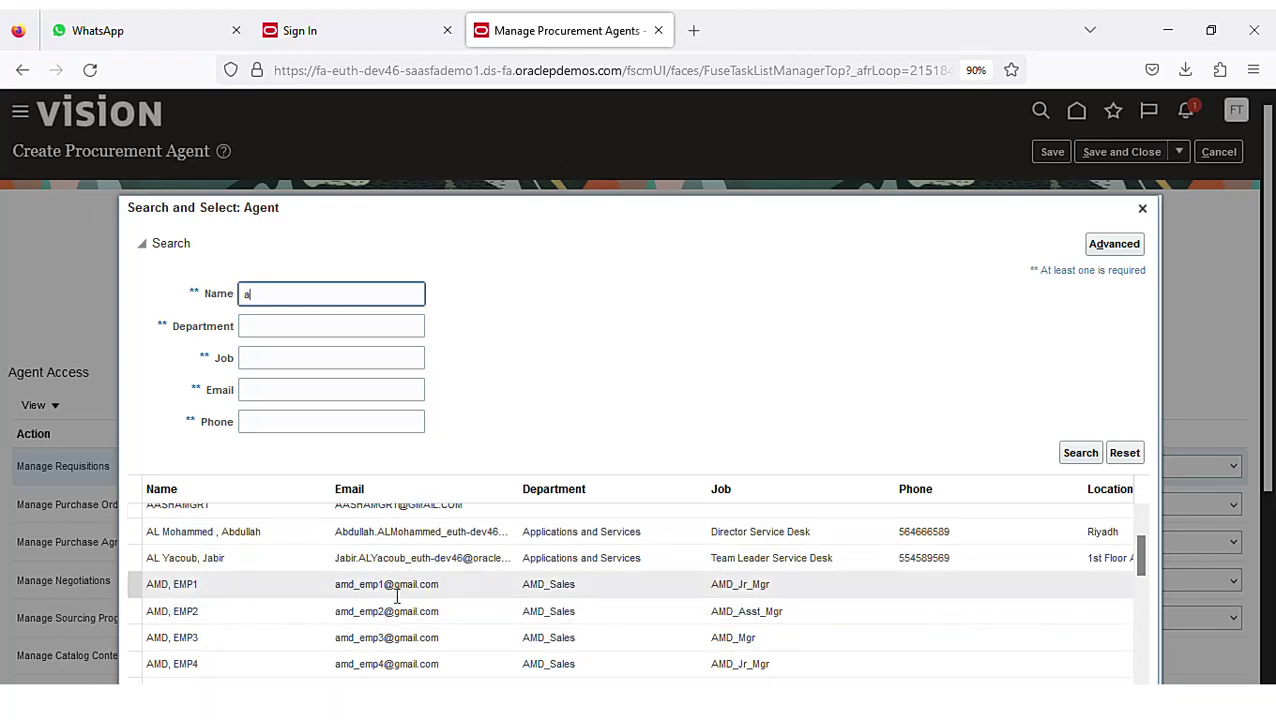
scroll(397, 597, down, 3)
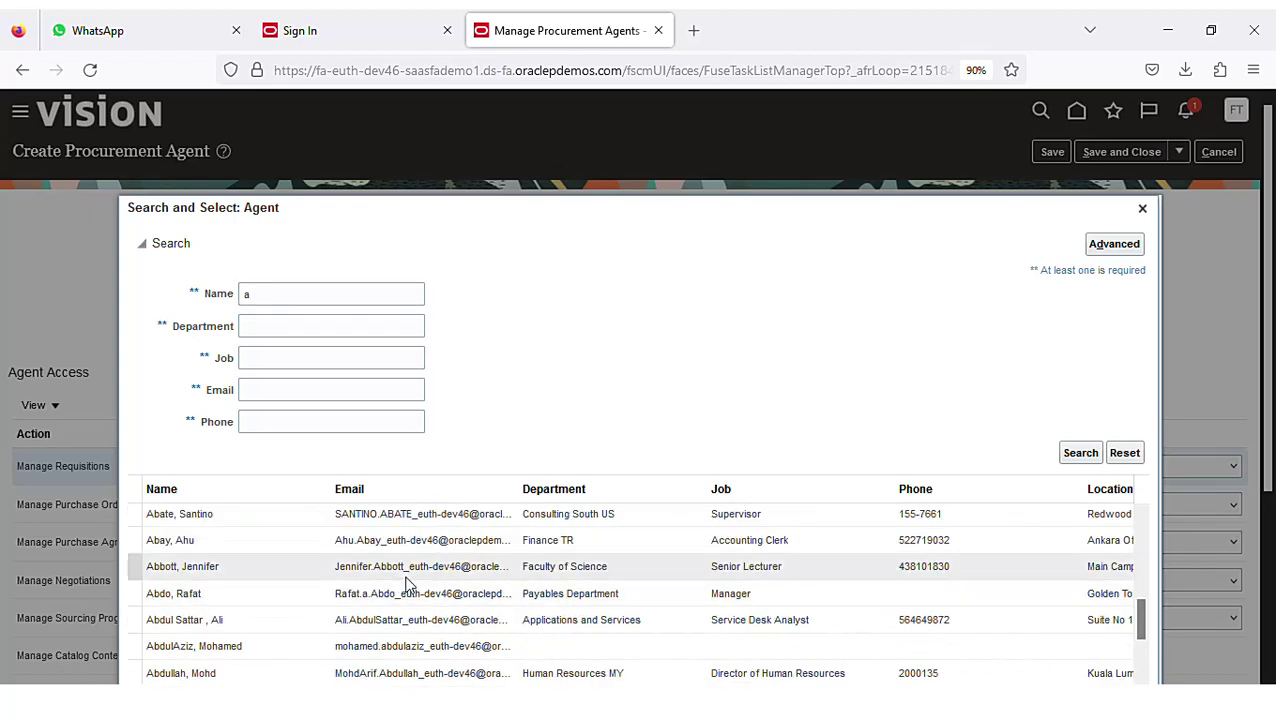
click(401, 600)
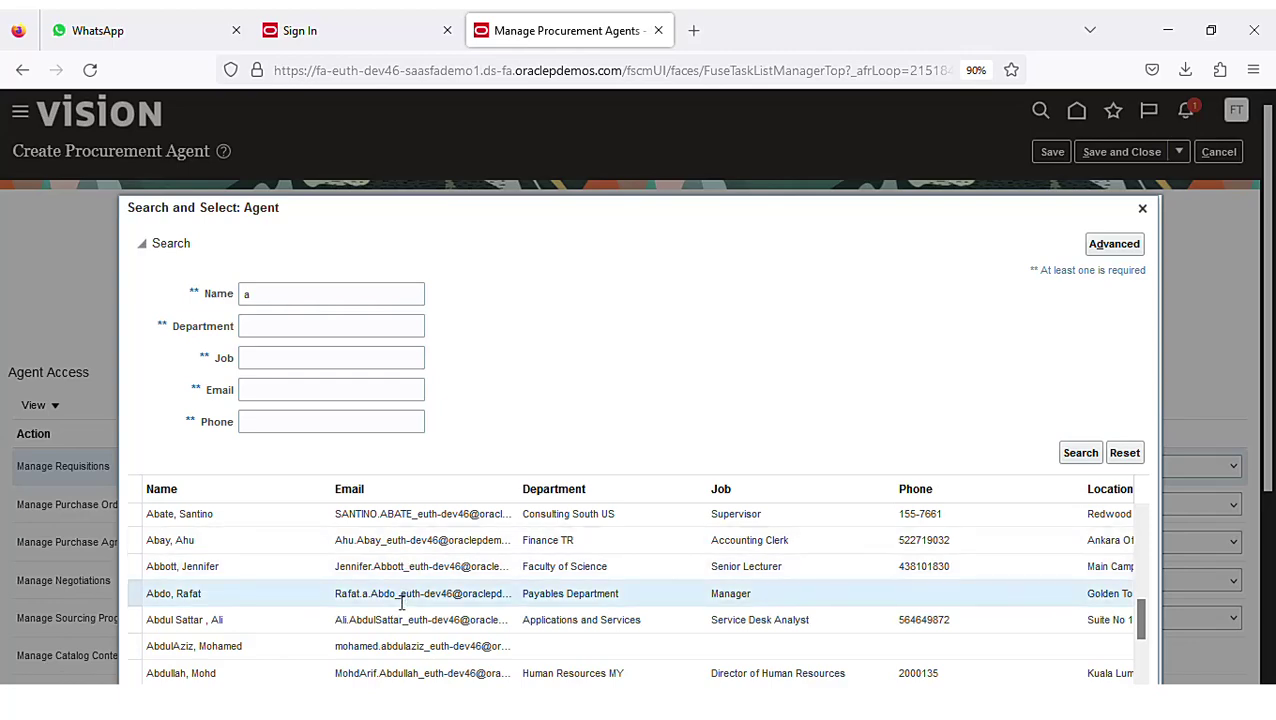
scroll(401, 603, down, 3)
scroll(405, 608, down, 3)
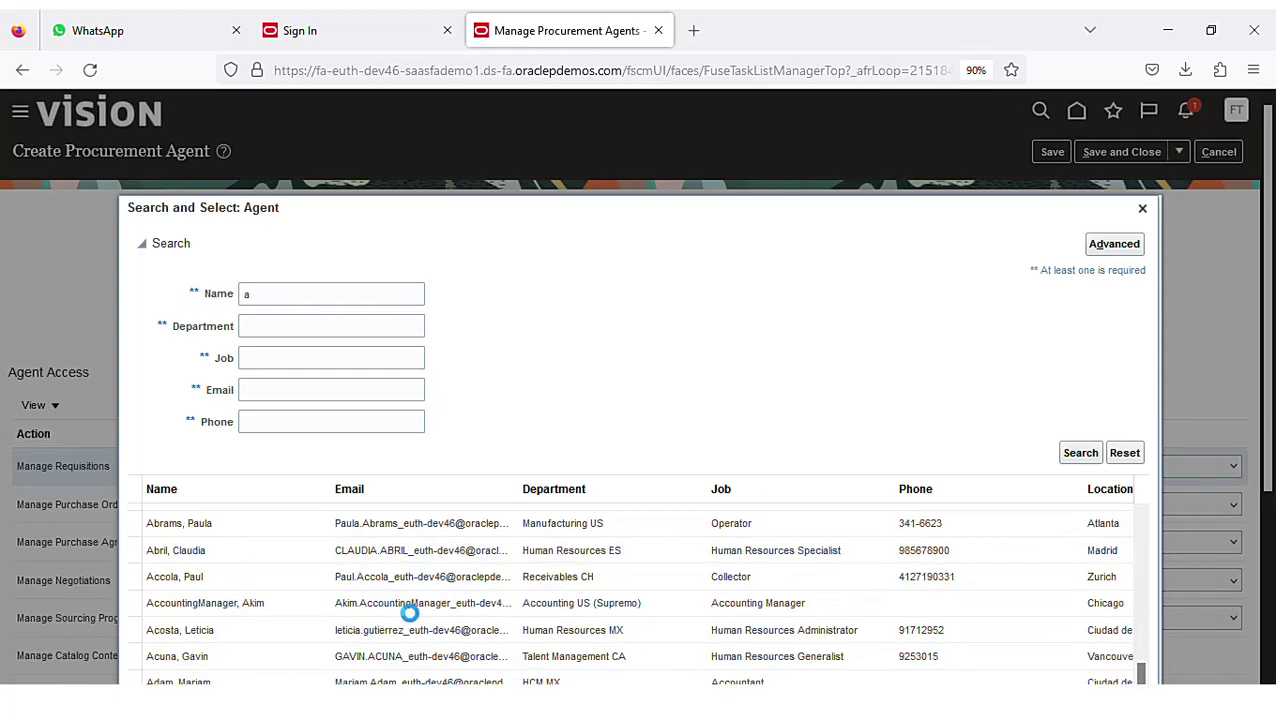
scroll(415, 600, down, 3)
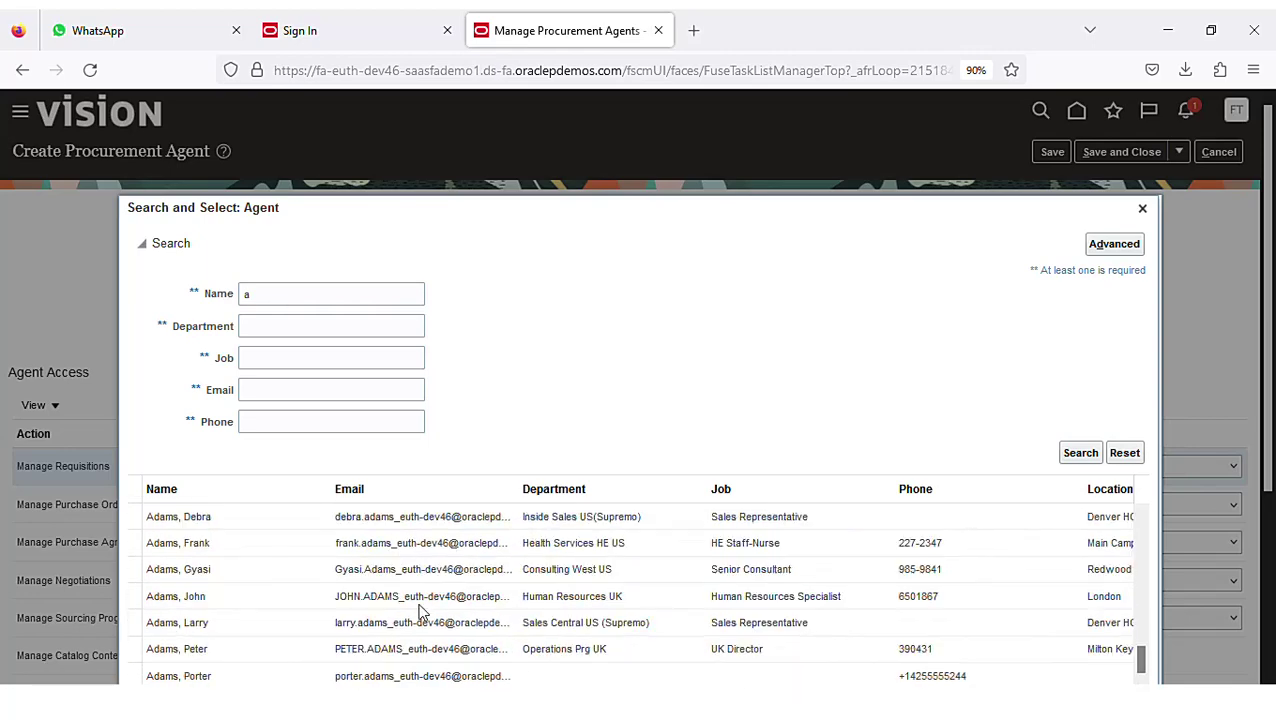
click(422, 576)
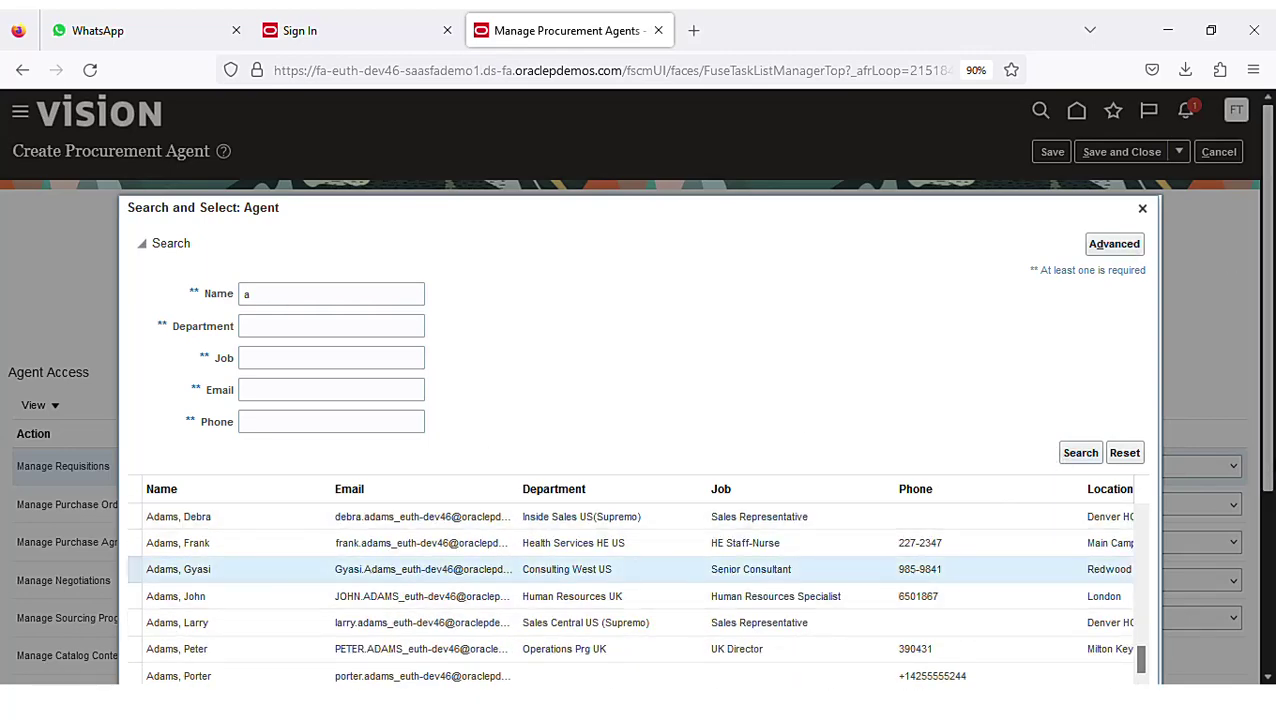
drag(1268, 468, 1225, 632)
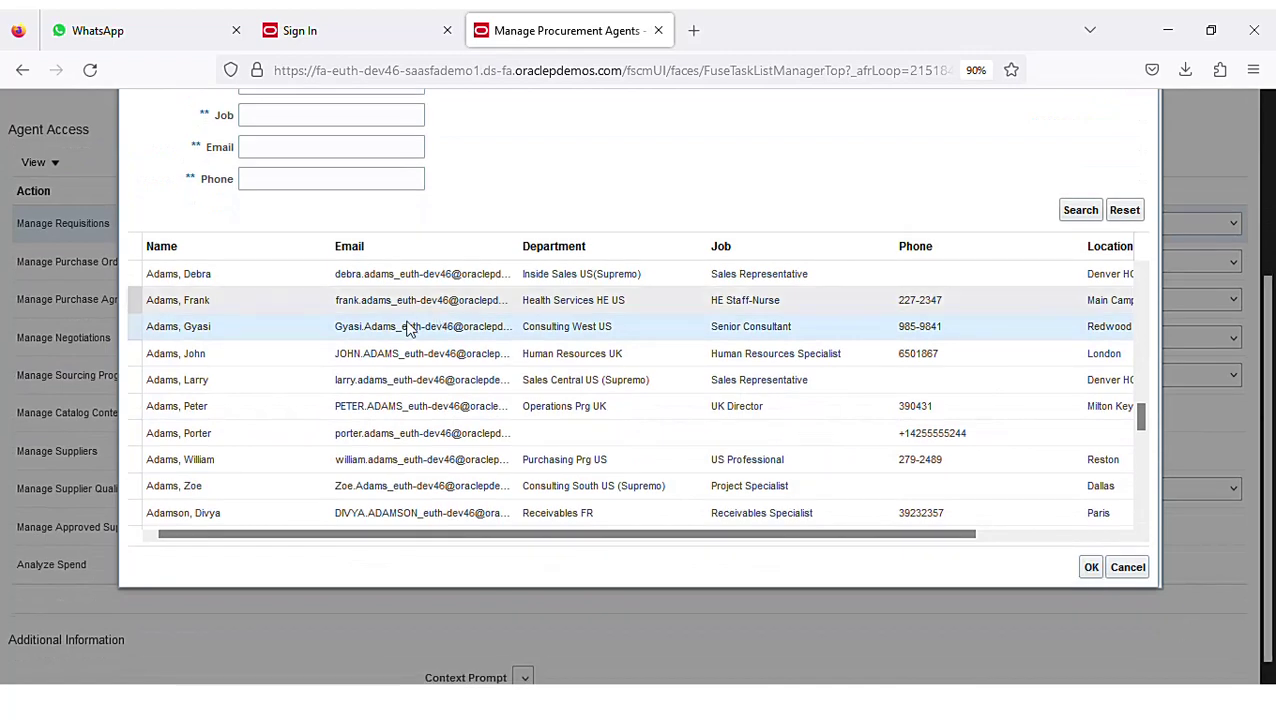
click(1091, 568)
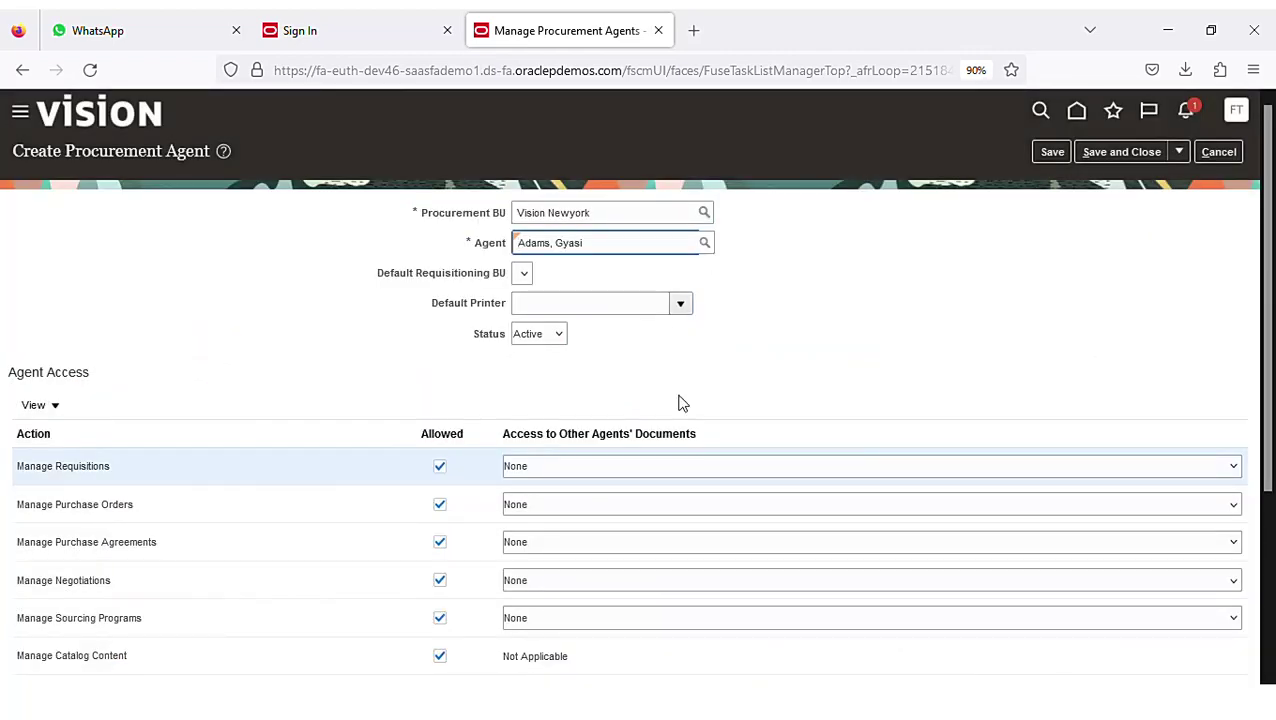
- Set access to other agents' documents to Full for requisitions, purchase orders, purchase agreements, negotiations and sourcing programs
scroll(322, 418, down, 2)
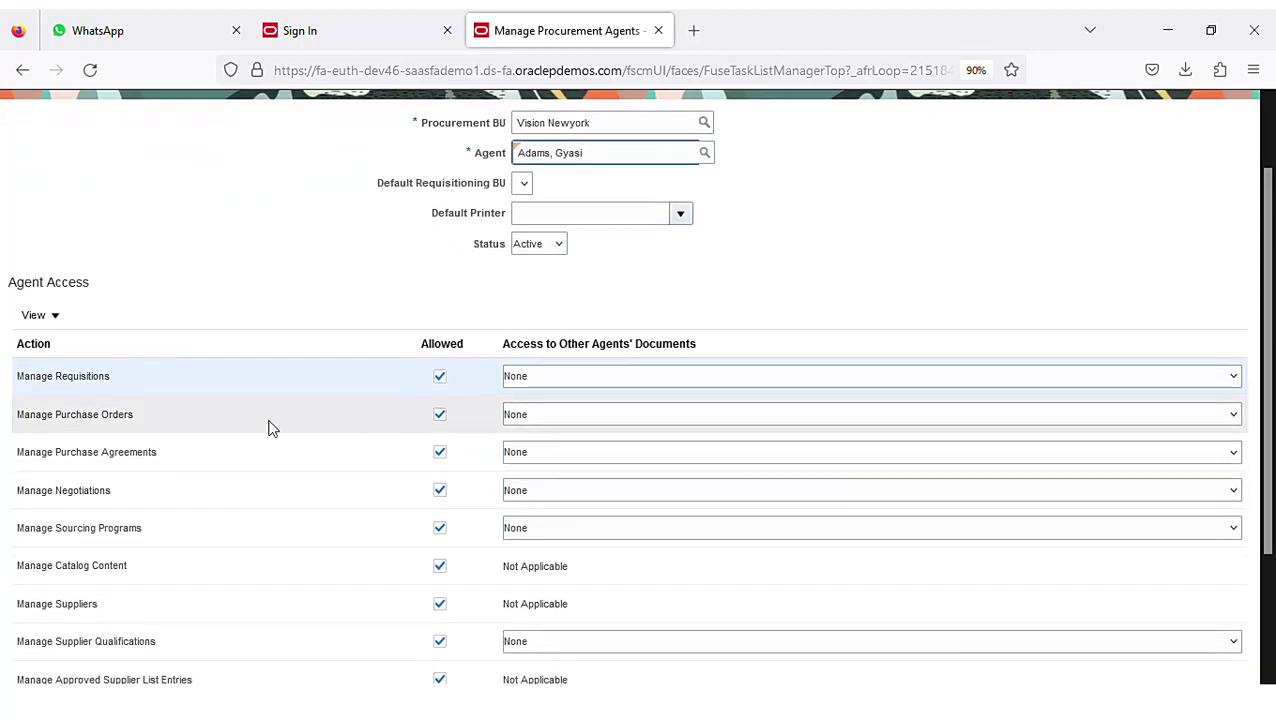
click(853, 377)
click(736, 420)
click(755, 421)
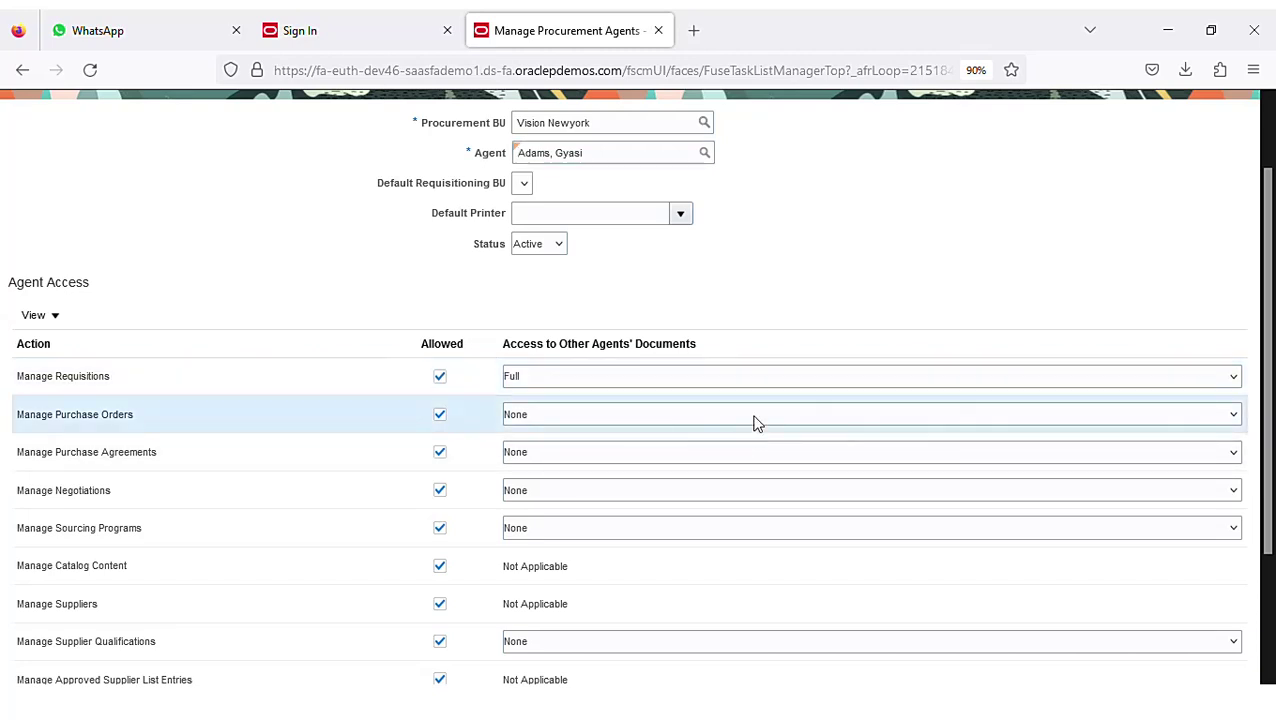
click(747, 462)
click(697, 545)
click(728, 500)
click(690, 552)
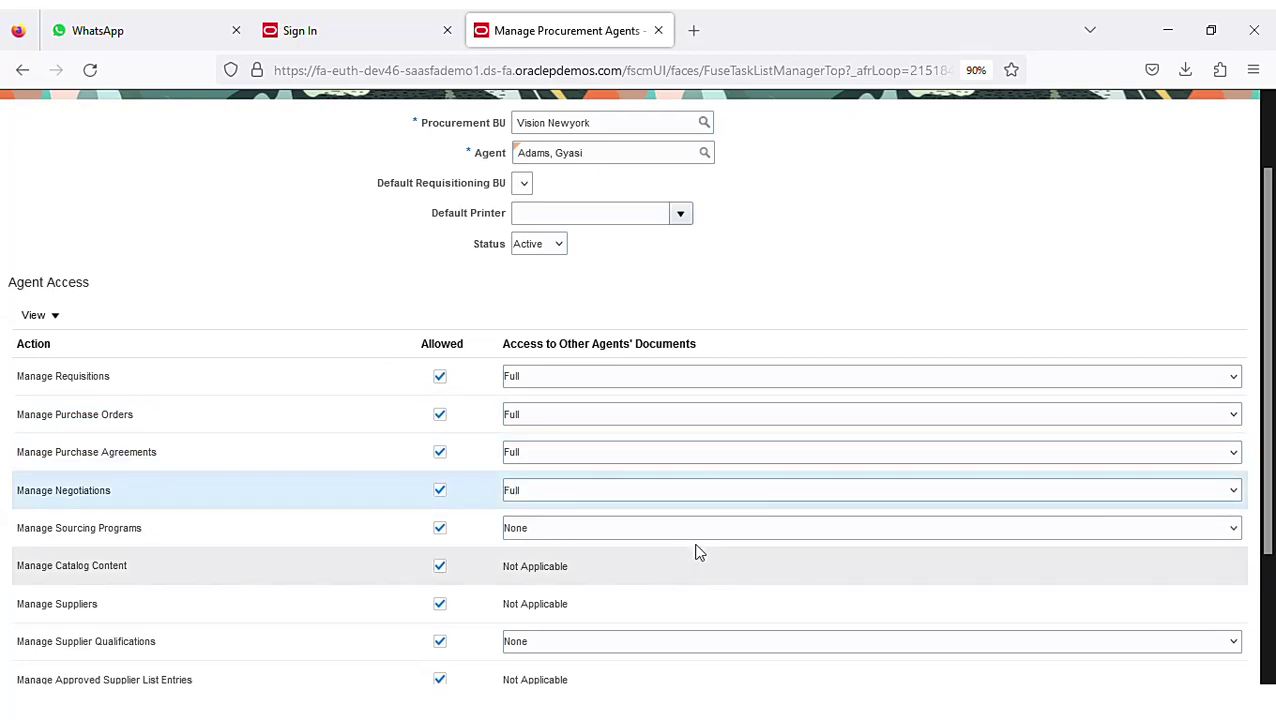
click(713, 531)
click(745, 527)
click(749, 510)
scroll(749, 510, down, 1)
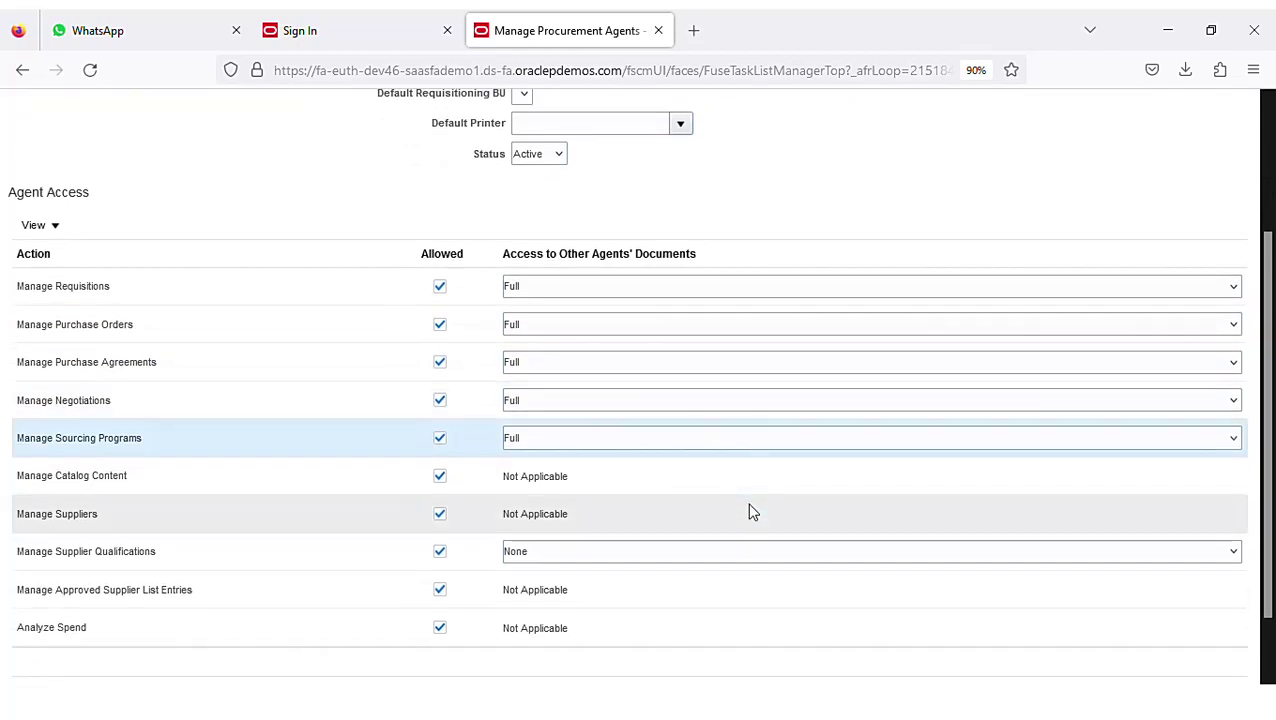
- Save and close the new procurement agent, and finish the Manage Procurement Agents task
scroll(1050, 243, up, 2)
click(1121, 152)
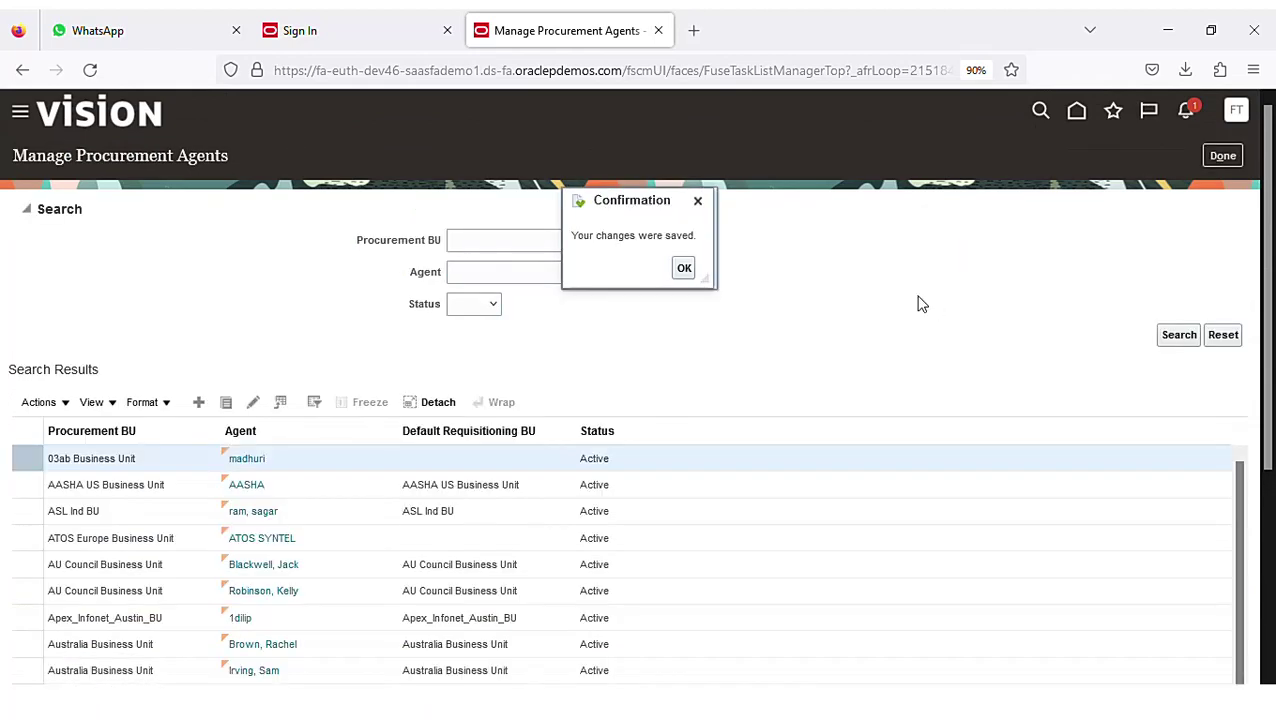
click(683, 270)
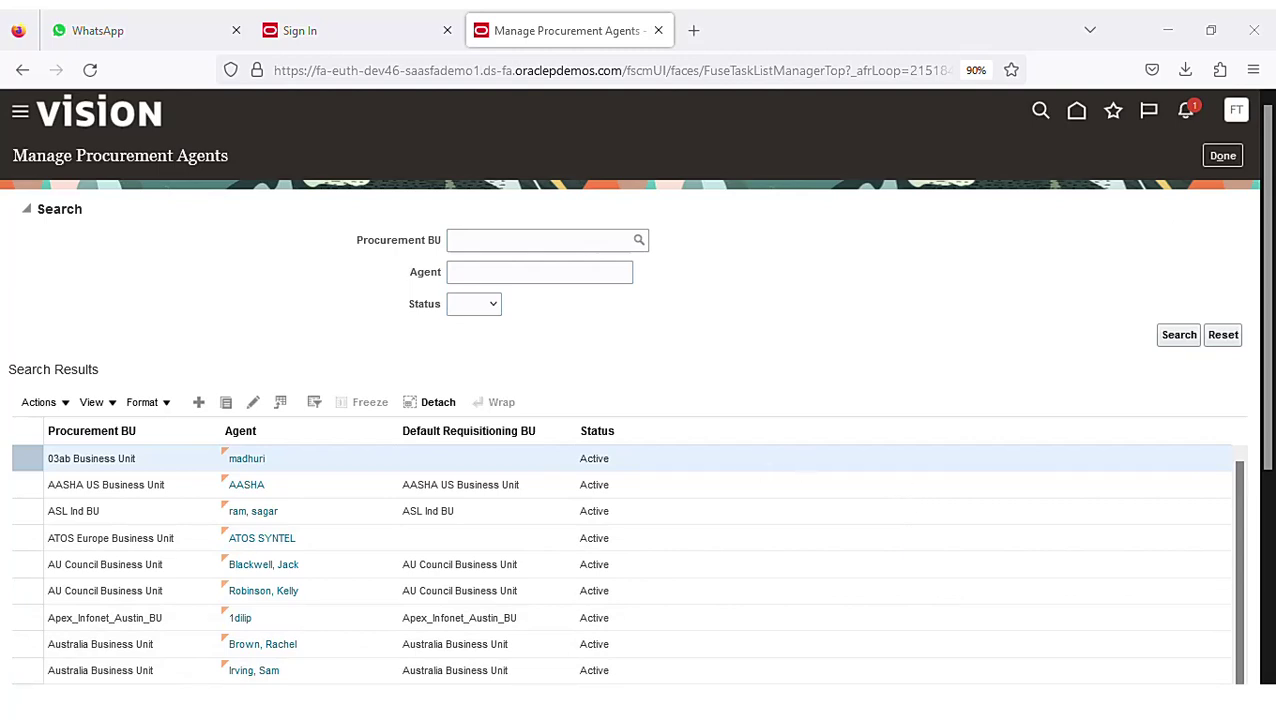
click(1223, 156)
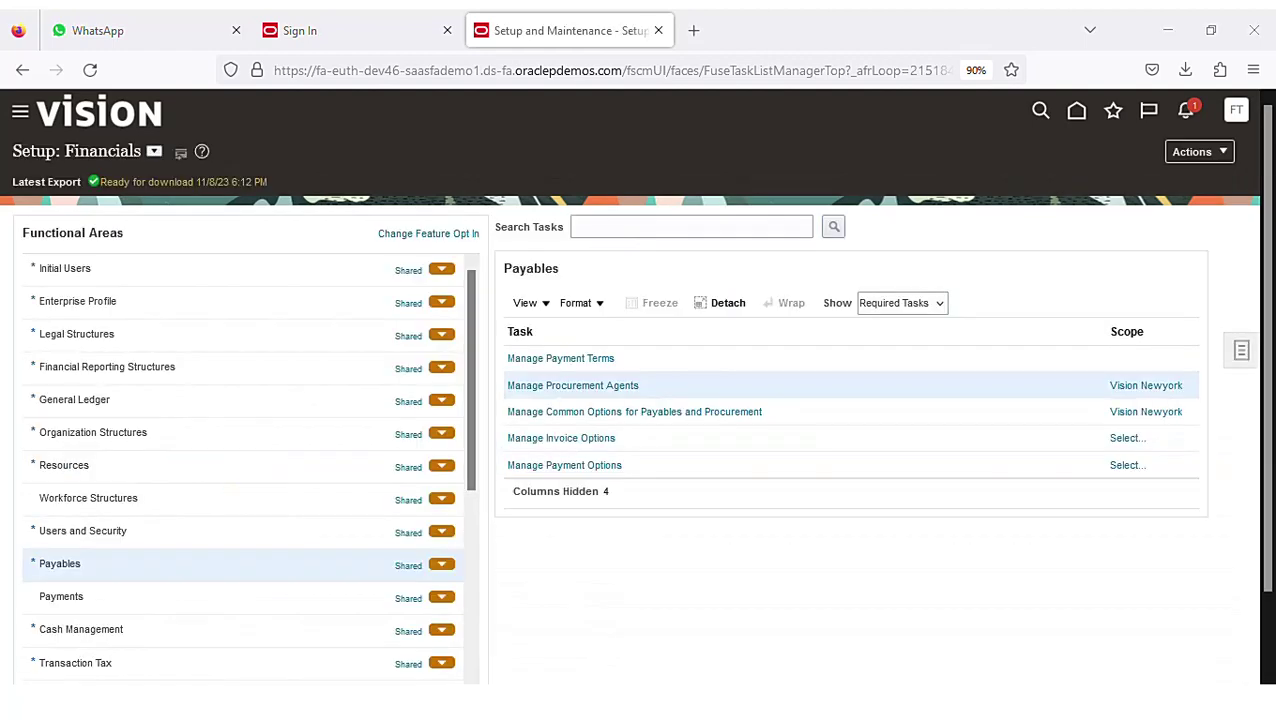
- In Manage Payment Terms, create a payment term with both name and description set to "Vision Immediate"
click(592, 360)
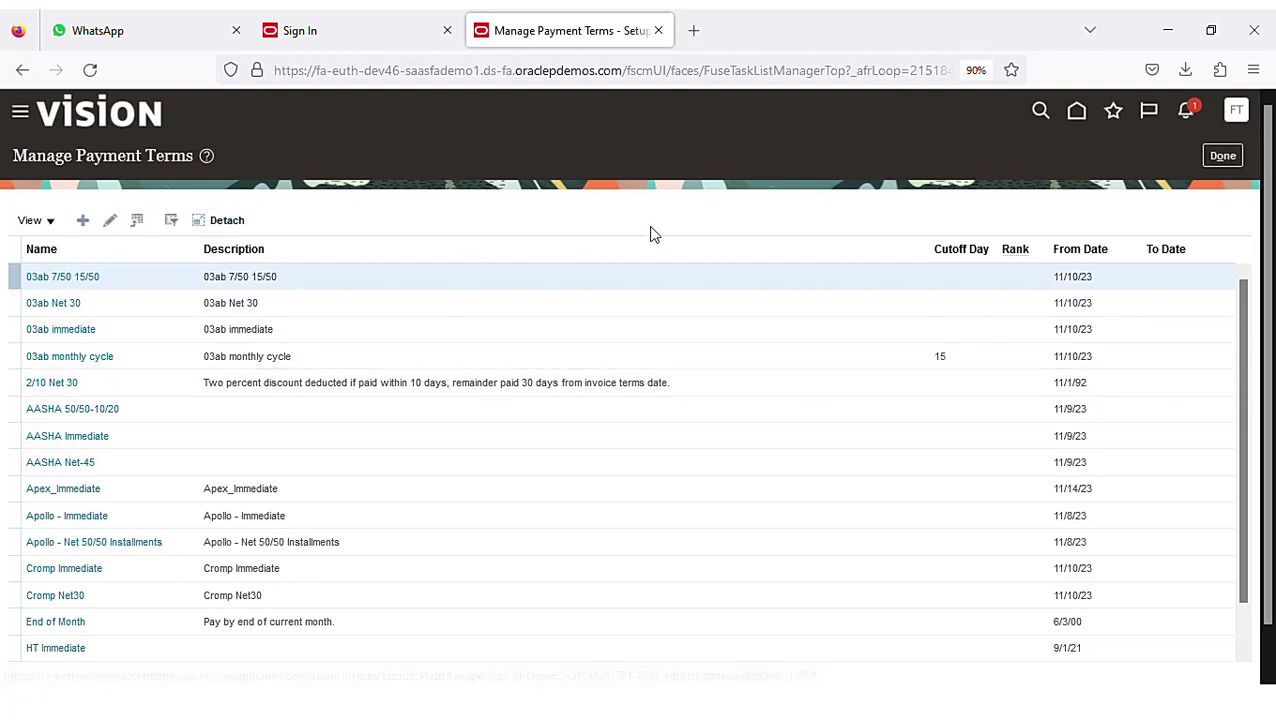
click(83, 221)
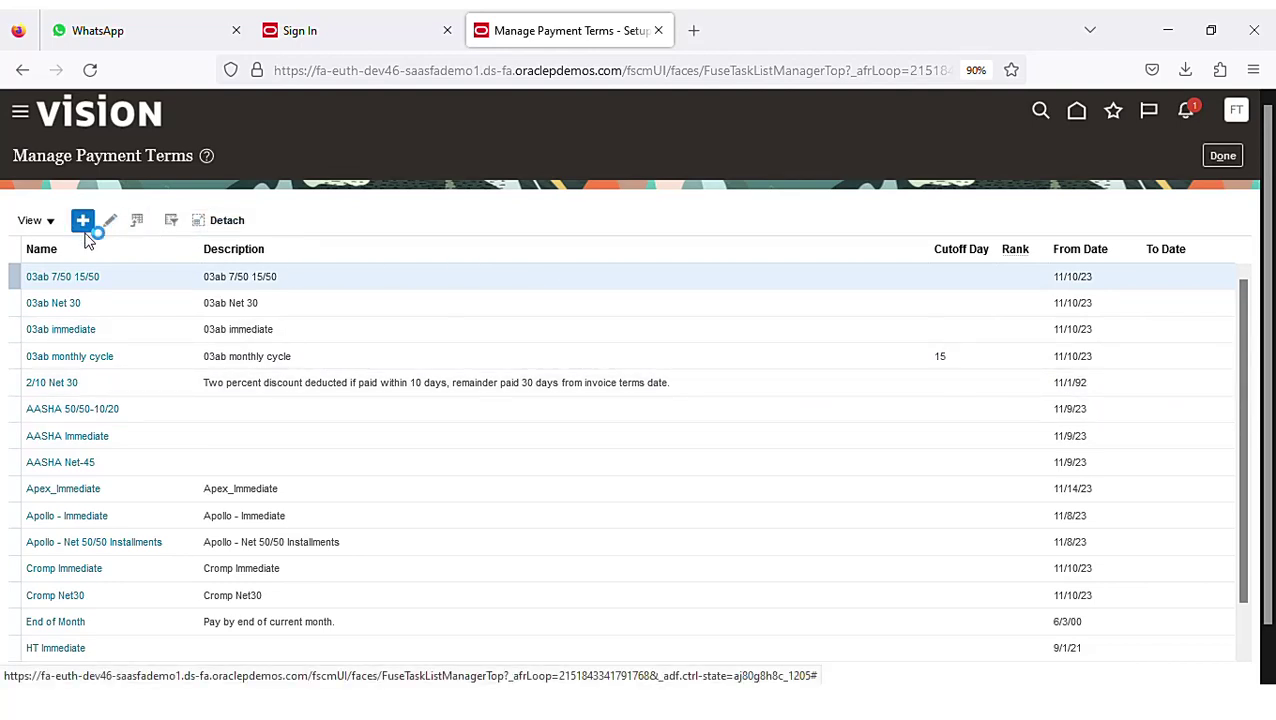
click(265, 222)
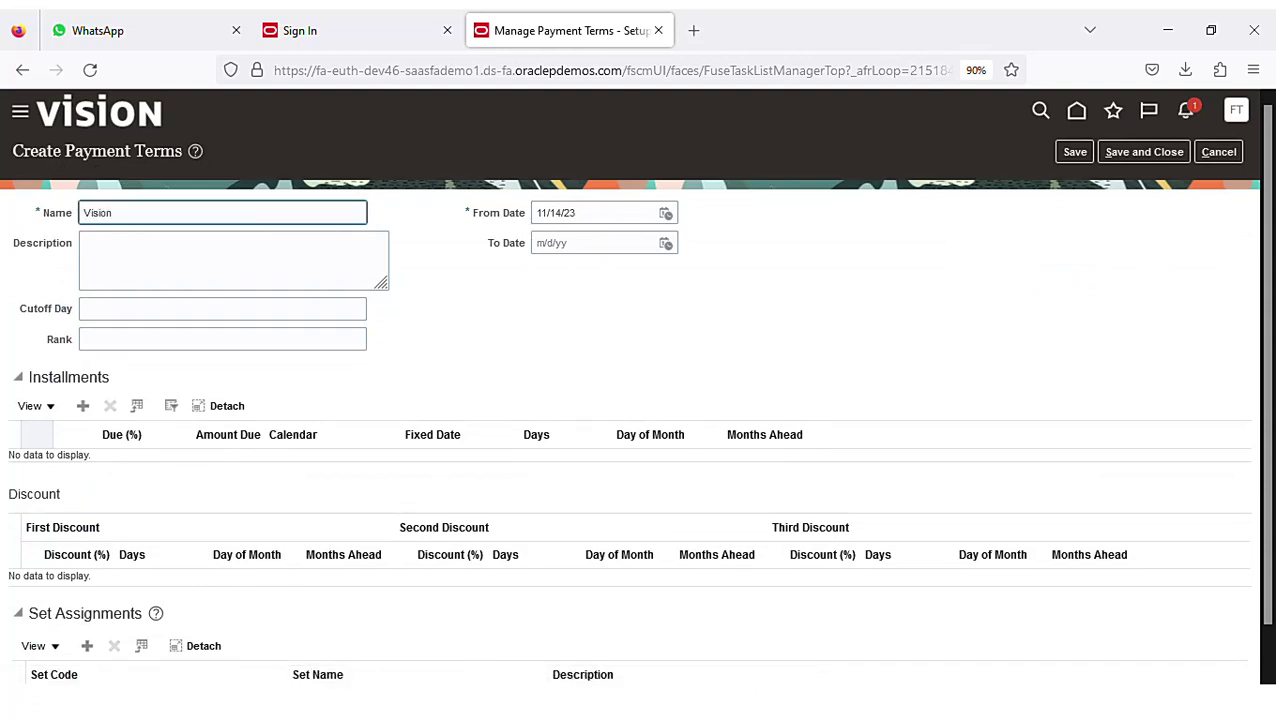
text(Vision Immediate)
triple_click(215, 217)
key(ctrl+c)
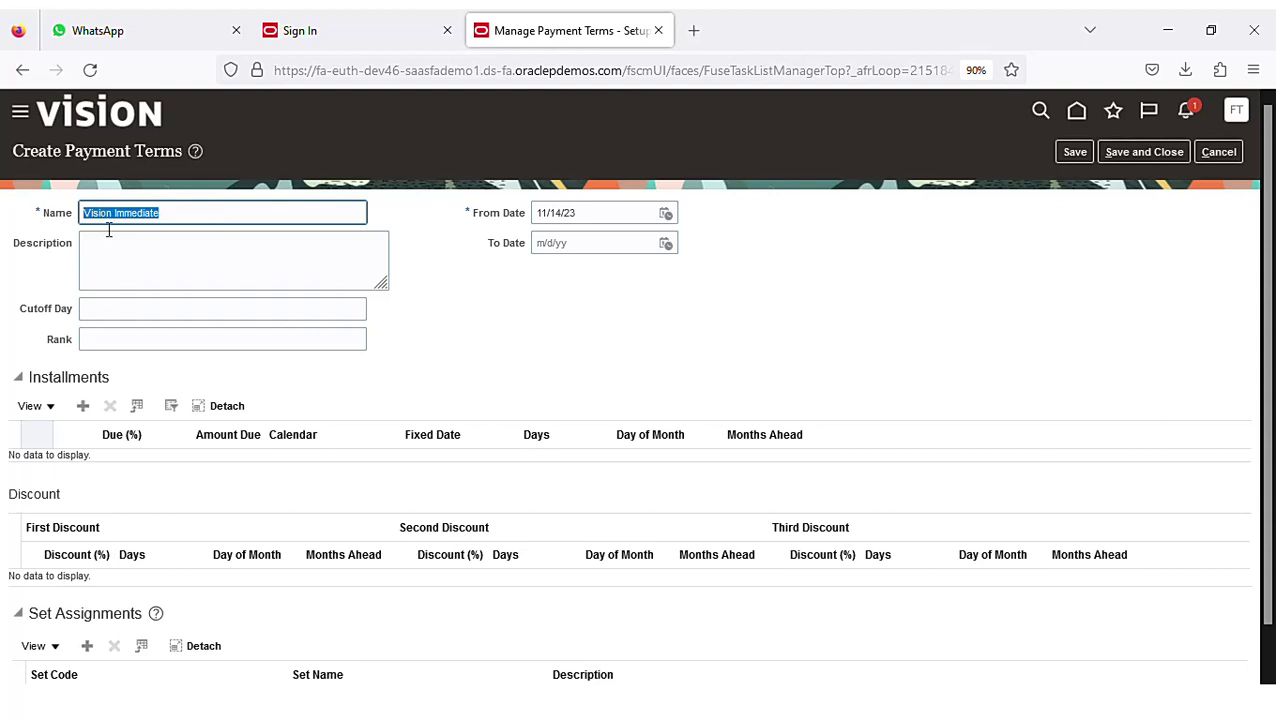
click(208, 253)
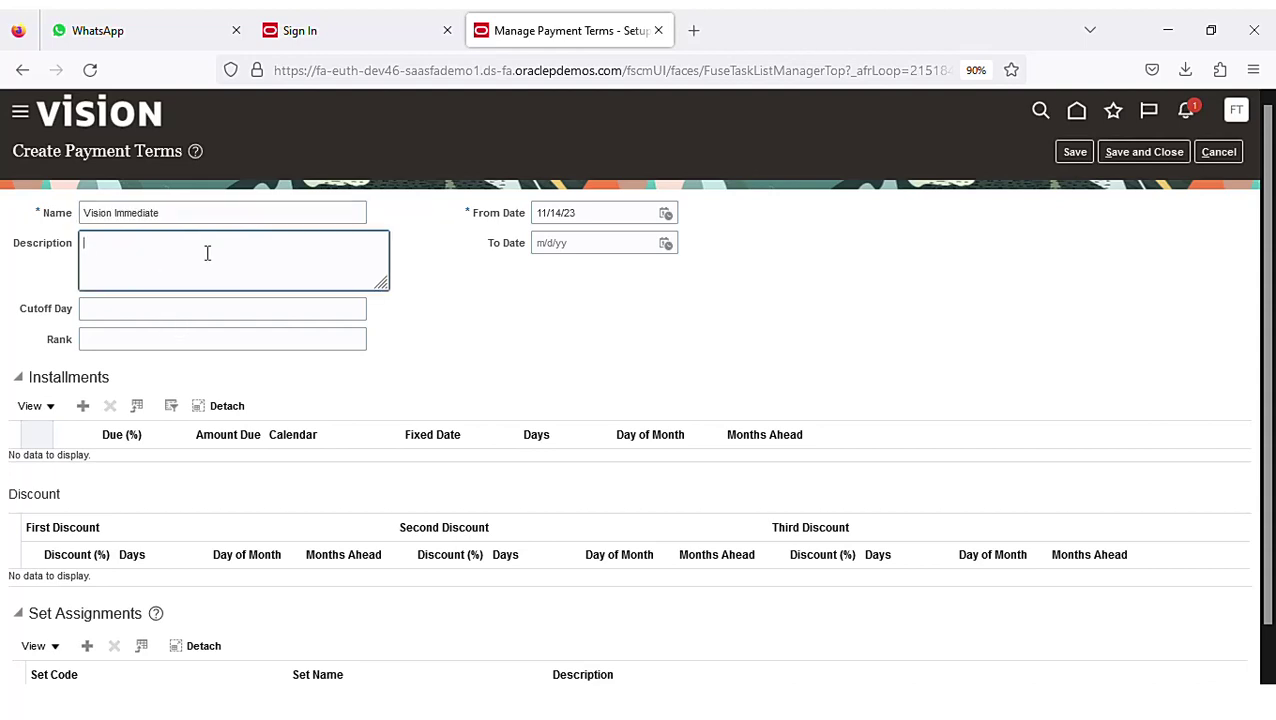
key(ctrl+v)
- Set the payment term's From Date to 1/1/23
click(666, 216)
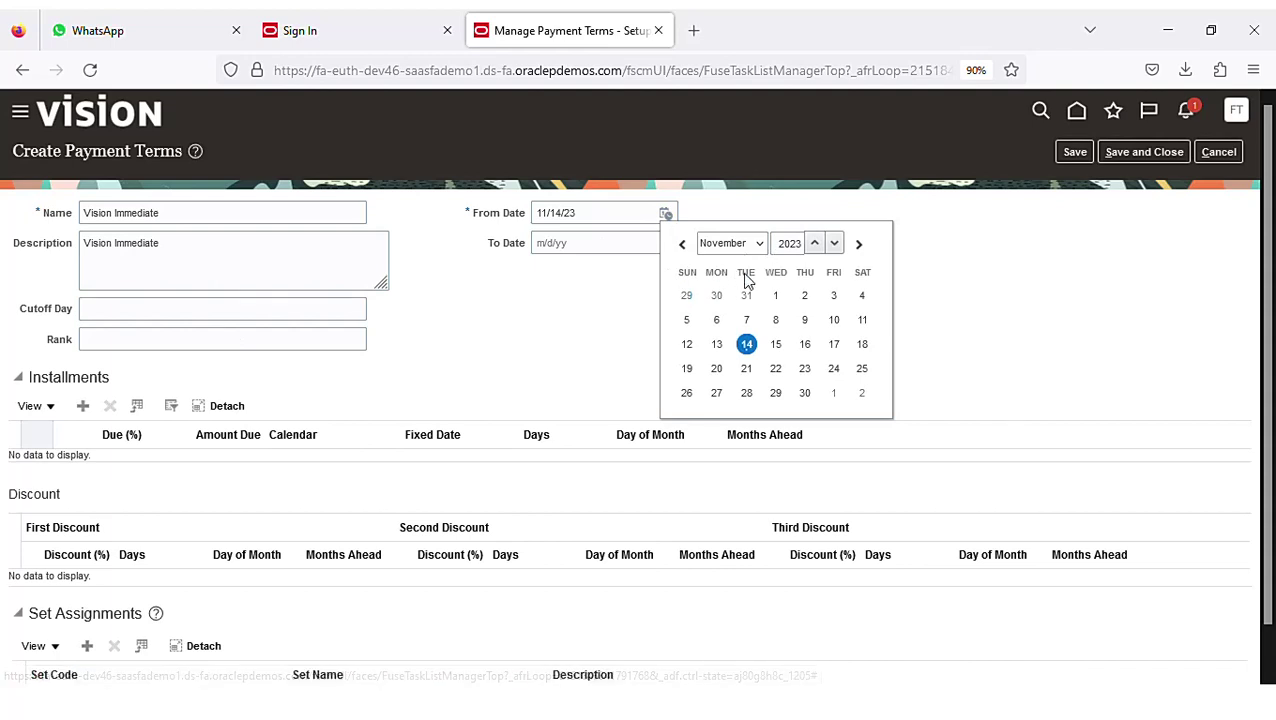
key(j)
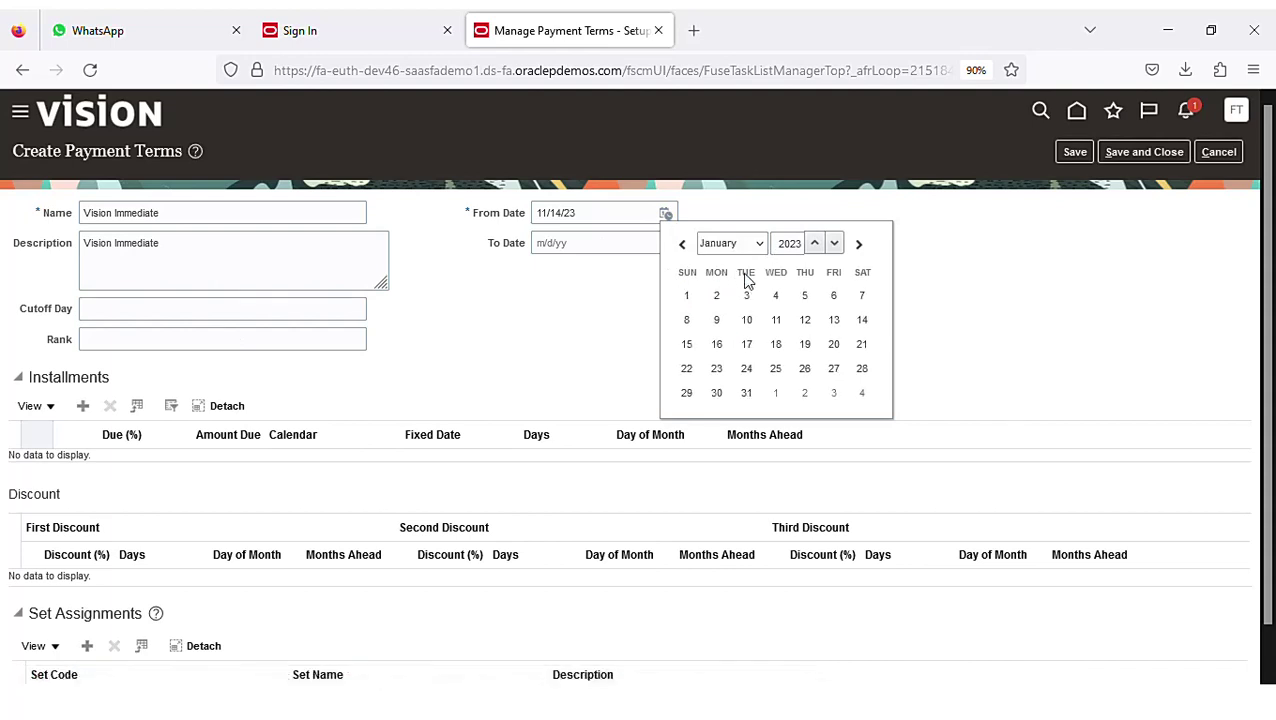
click(688, 295)
- Add an installment to the payment term with 100 percent due and 0 days
click(83, 408)
click(136, 467)
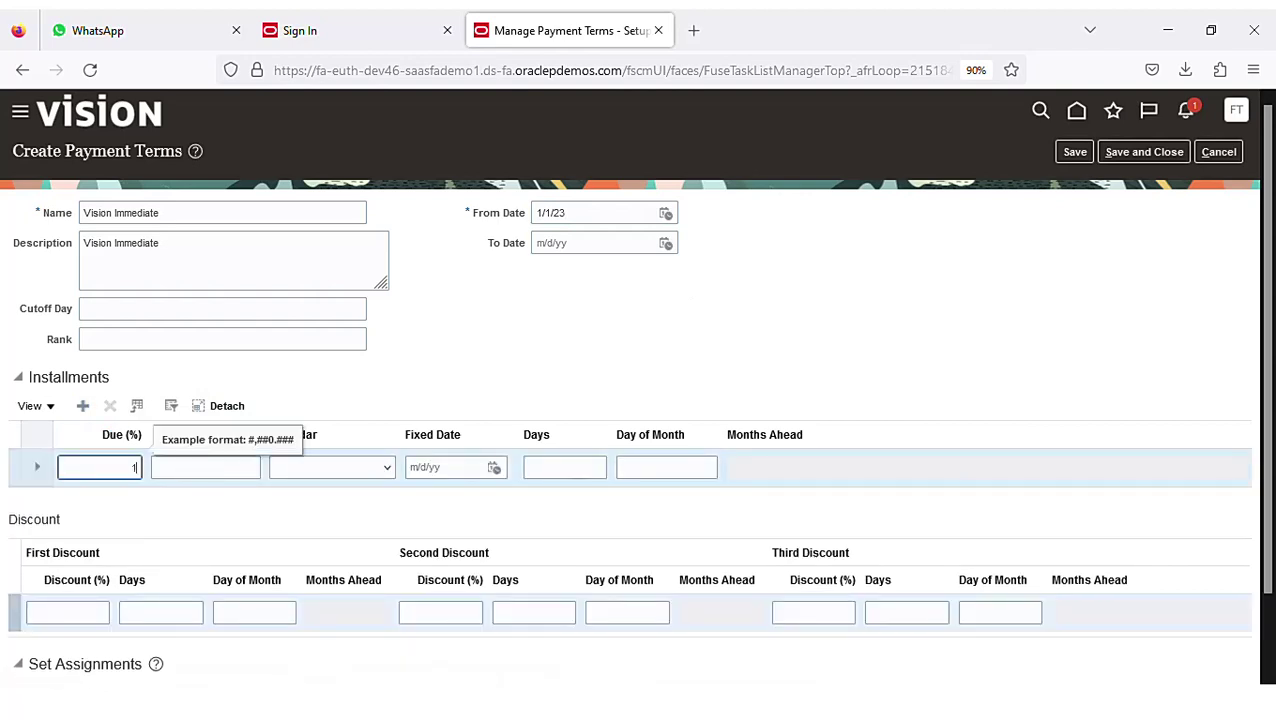
click(575, 472)
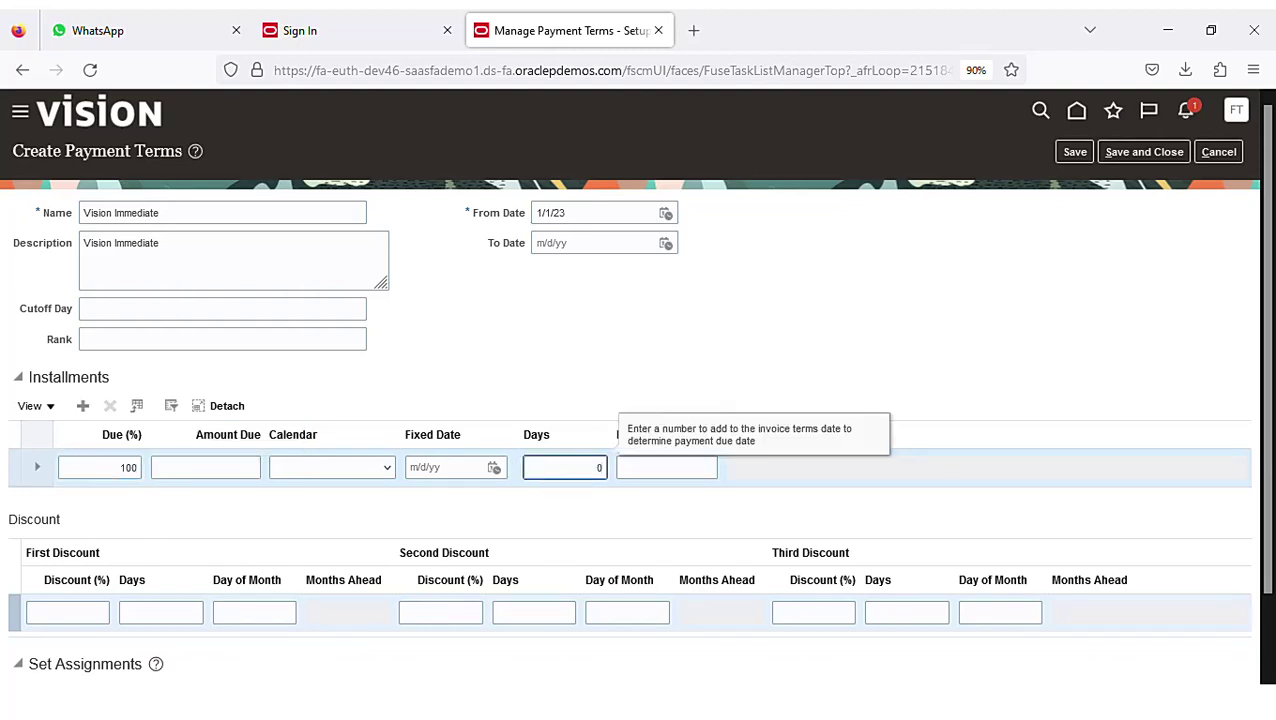
text(0)
- Assign the COMMON set to the Vision Immediate payment term, and save it to finish the task
scroll(630, 466, down, 2)
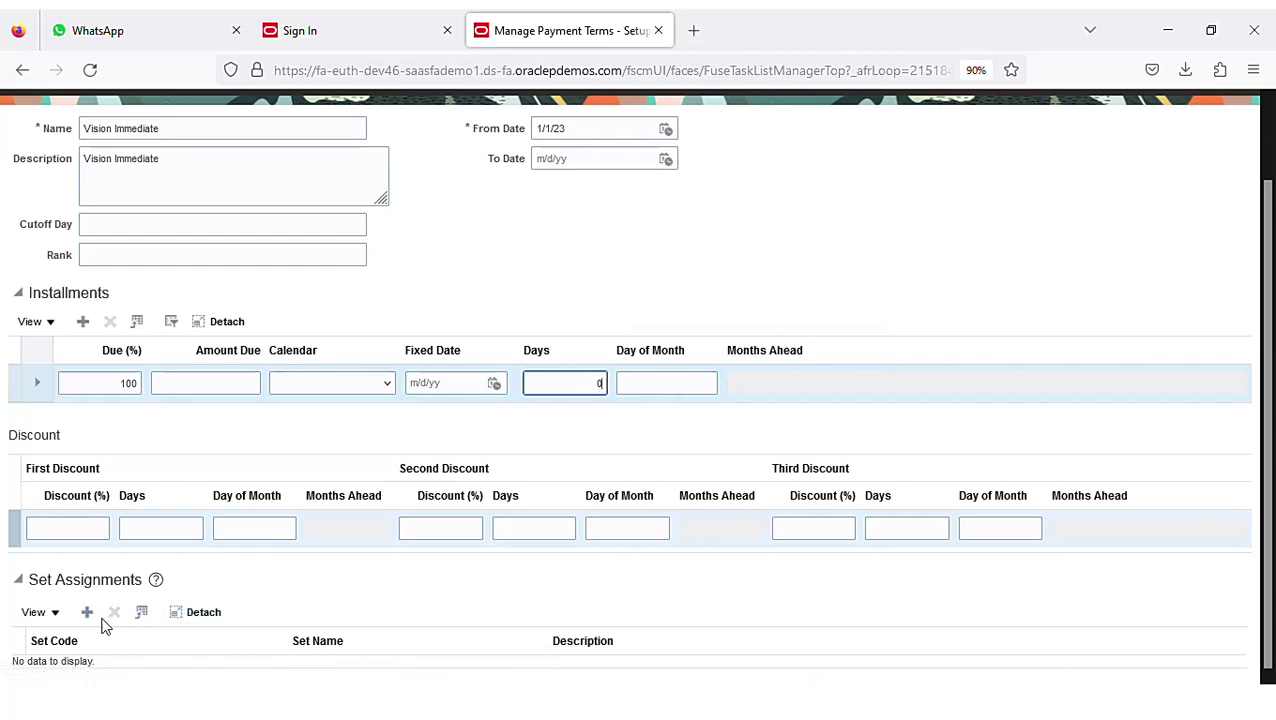
click(88, 612)
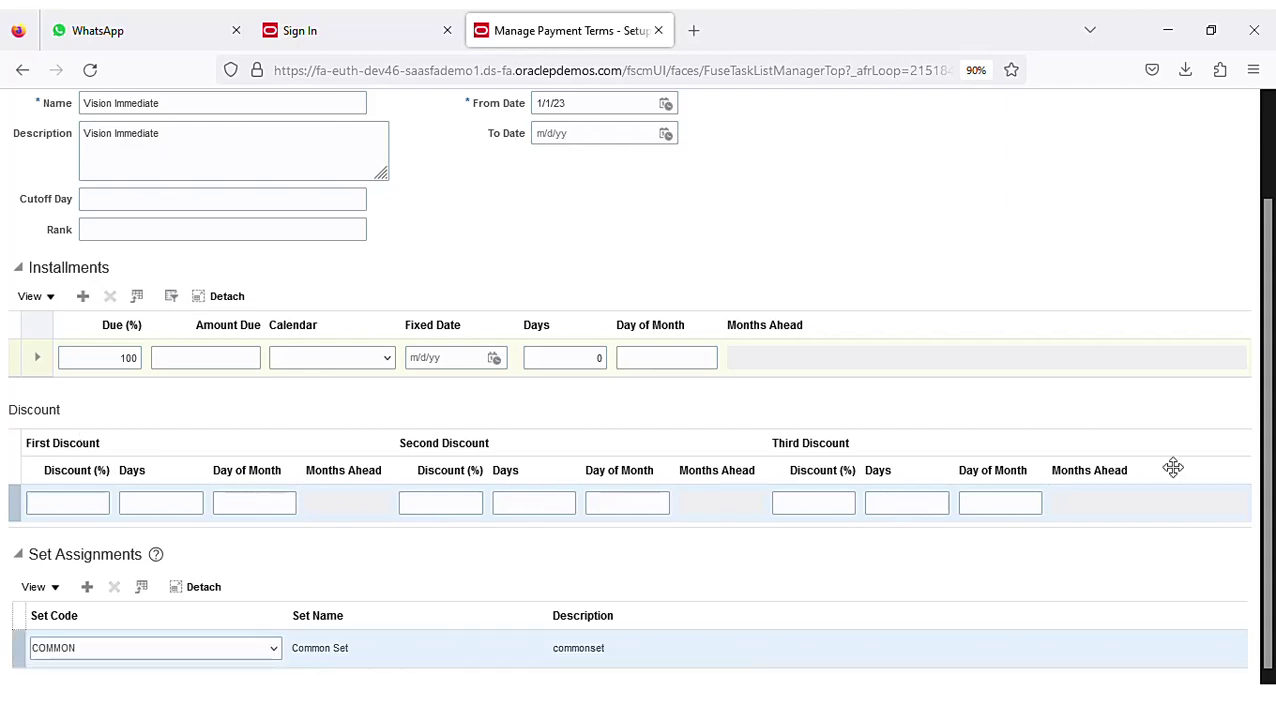
scroll(1249, 320, up, 2)
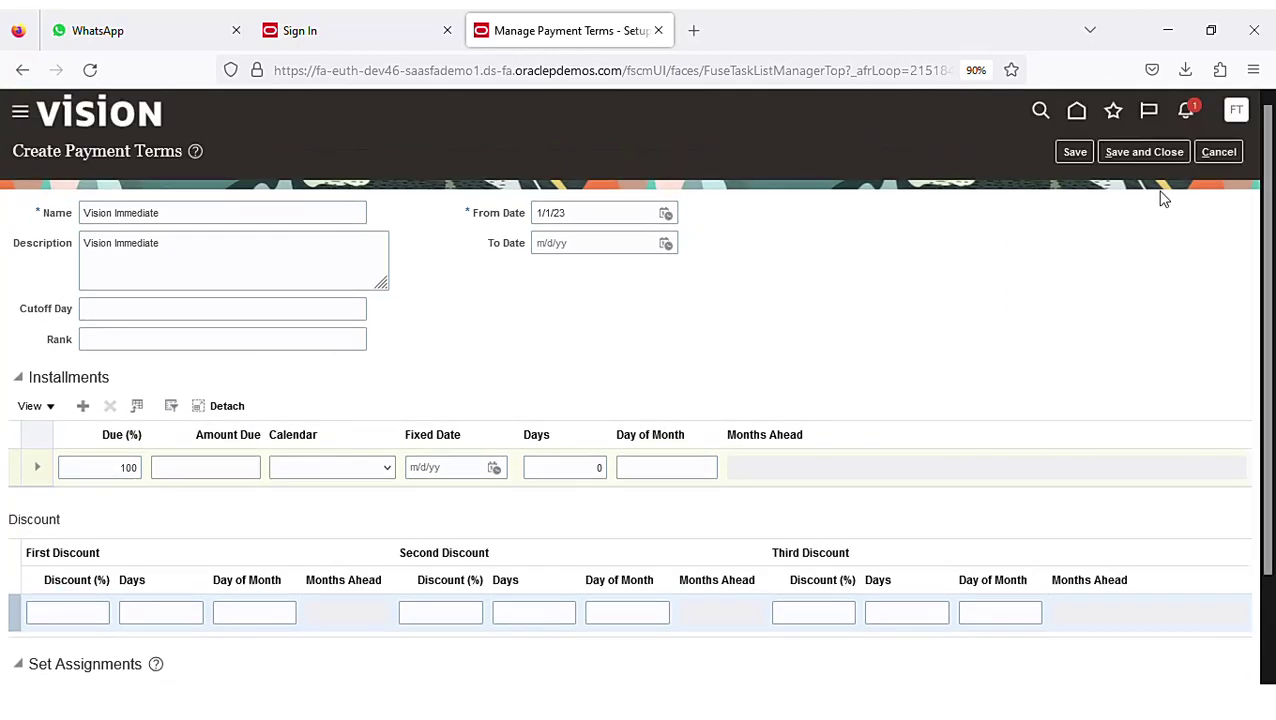
click(1162, 155)
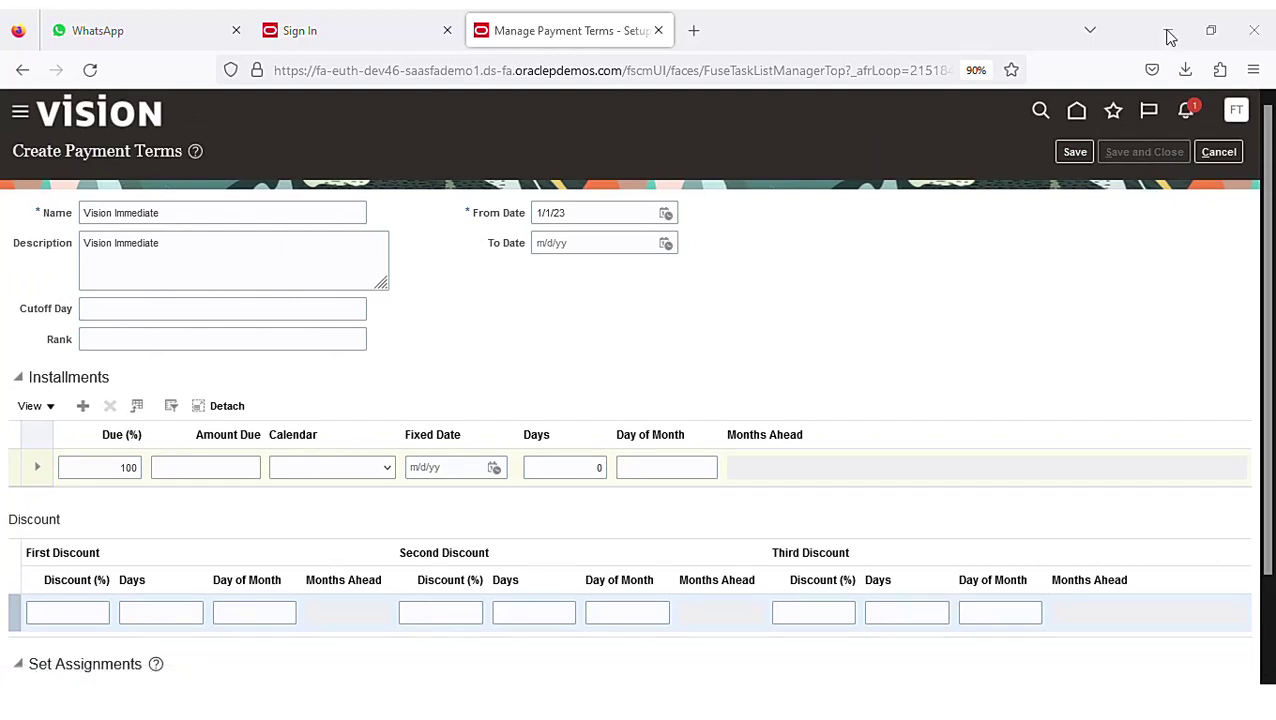
click(1222, 155)
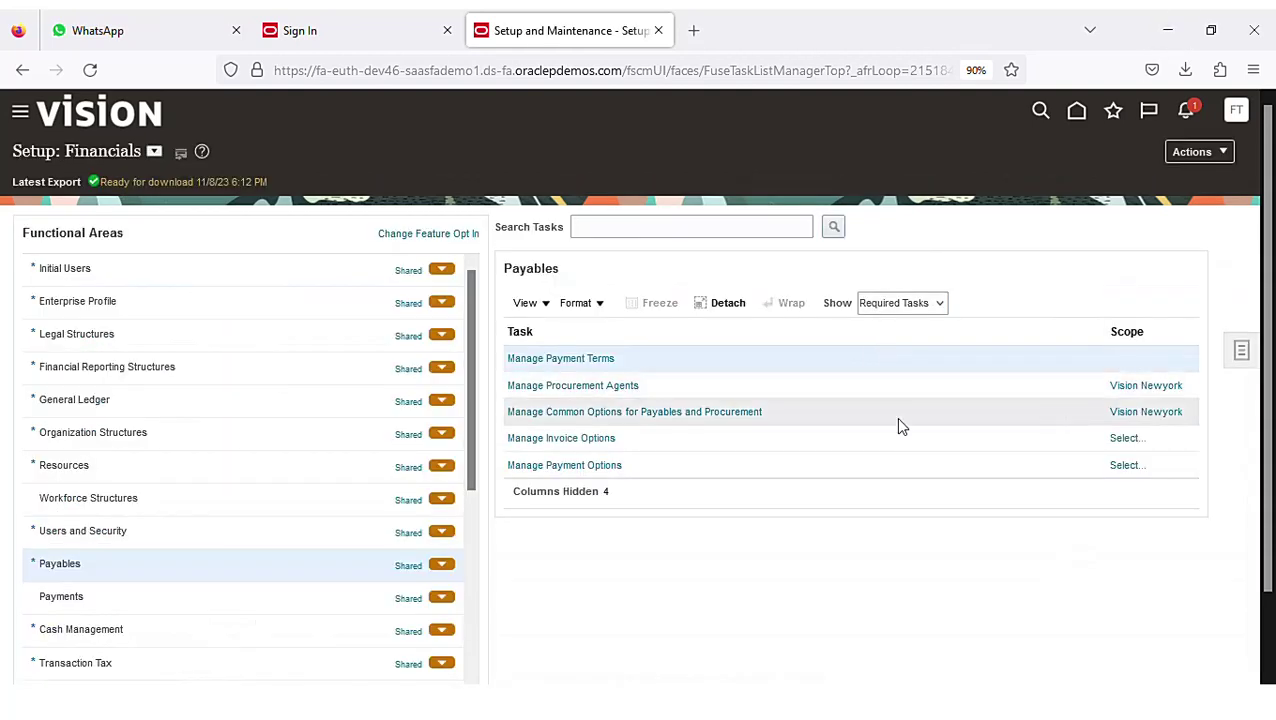
- Open Manage Common Options for Payables and Procurement for Vision Newyork and open the account search for the default Liability distribution
click(898, 421)
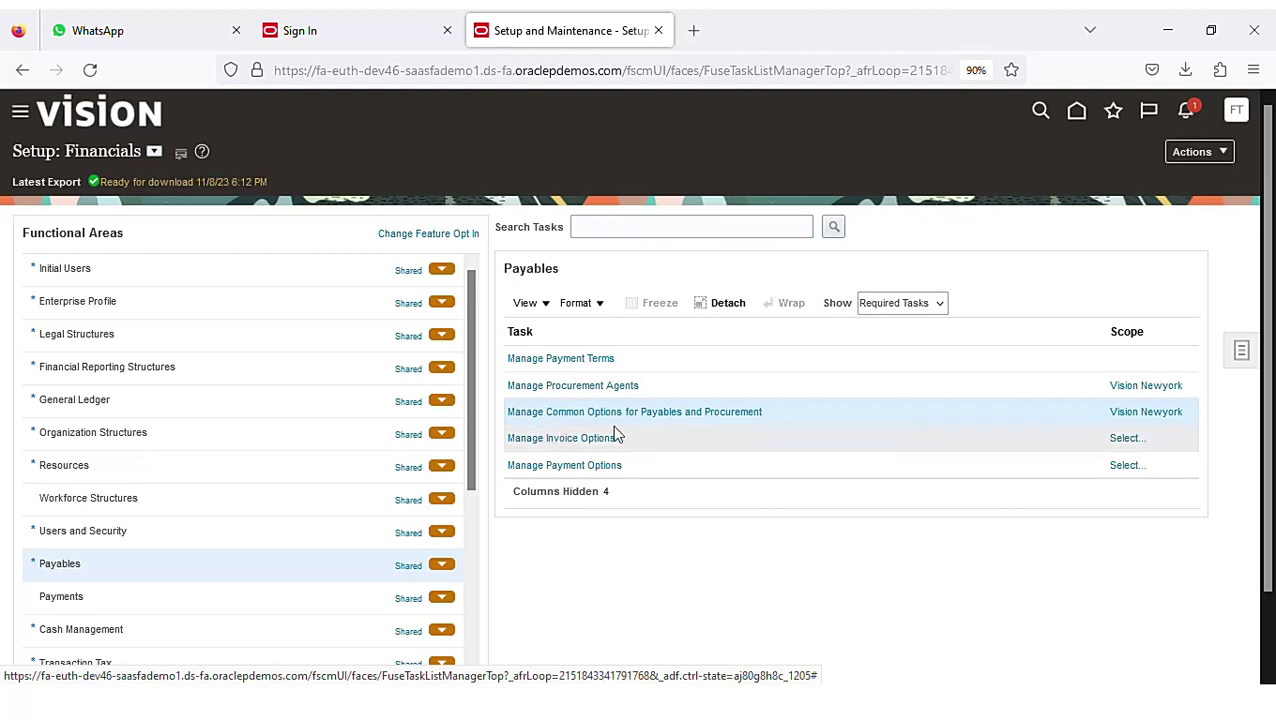
click(726, 421)
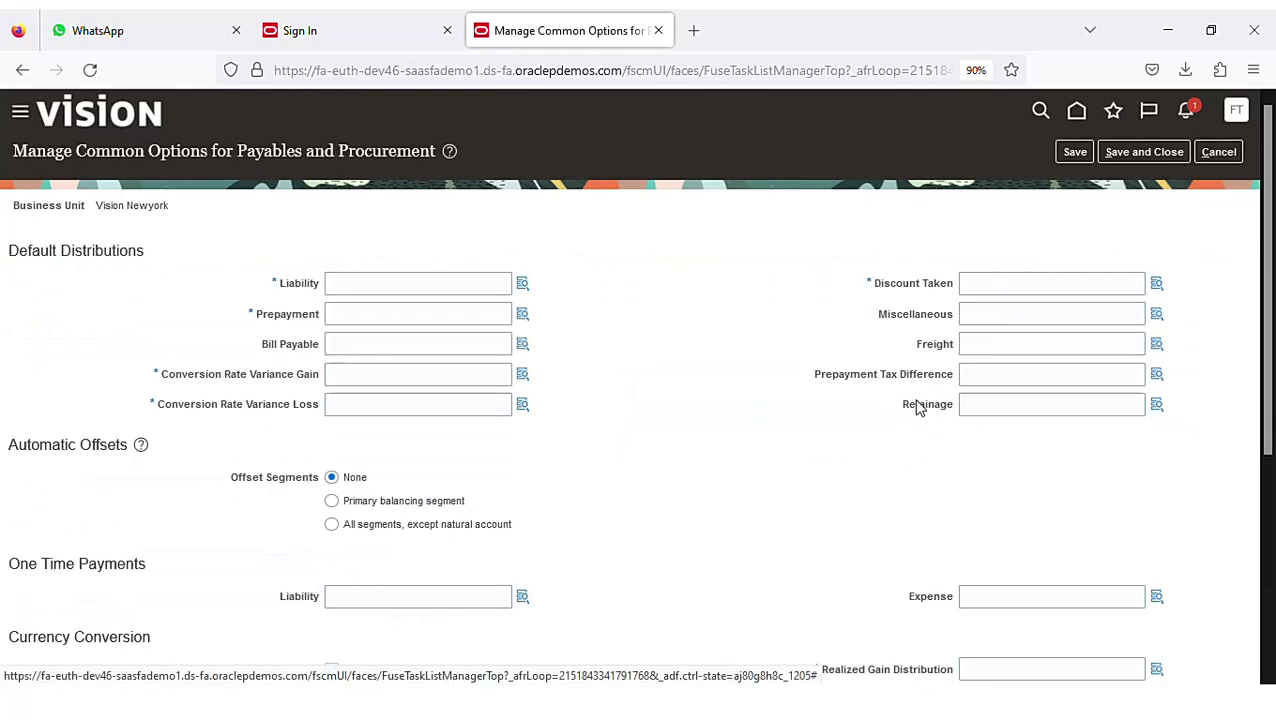
click(523, 284)
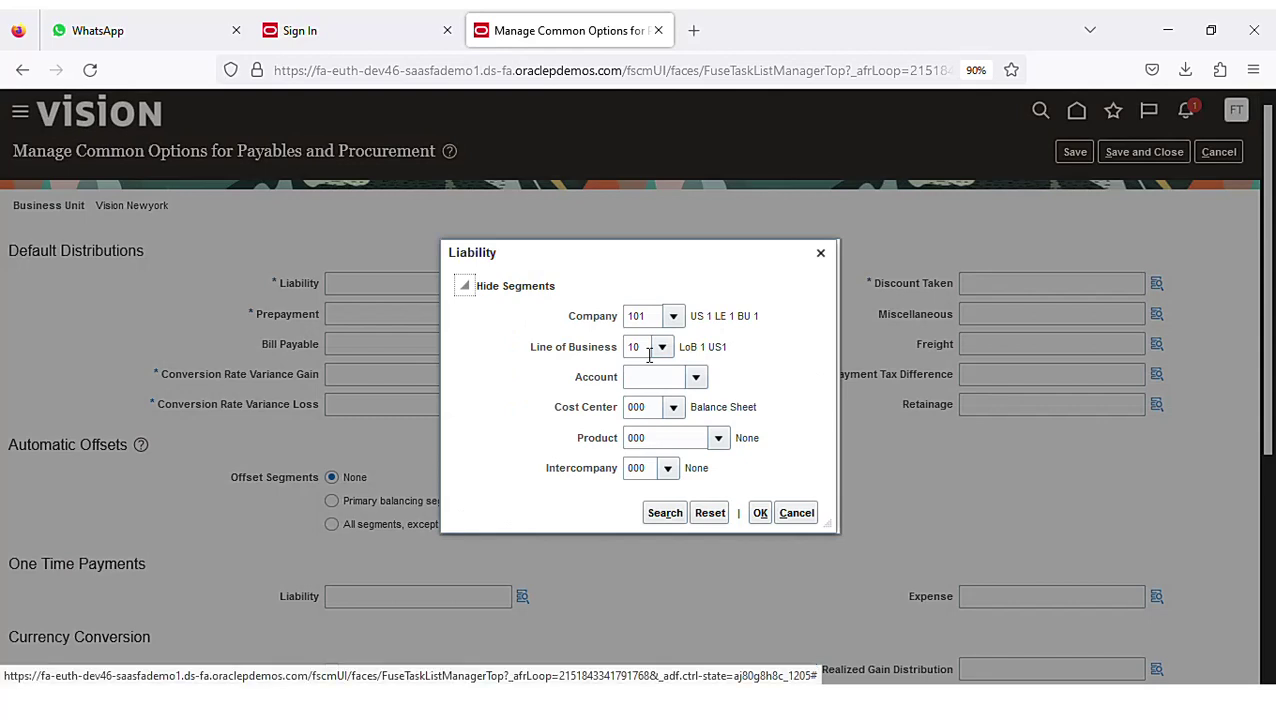
click(695, 377)
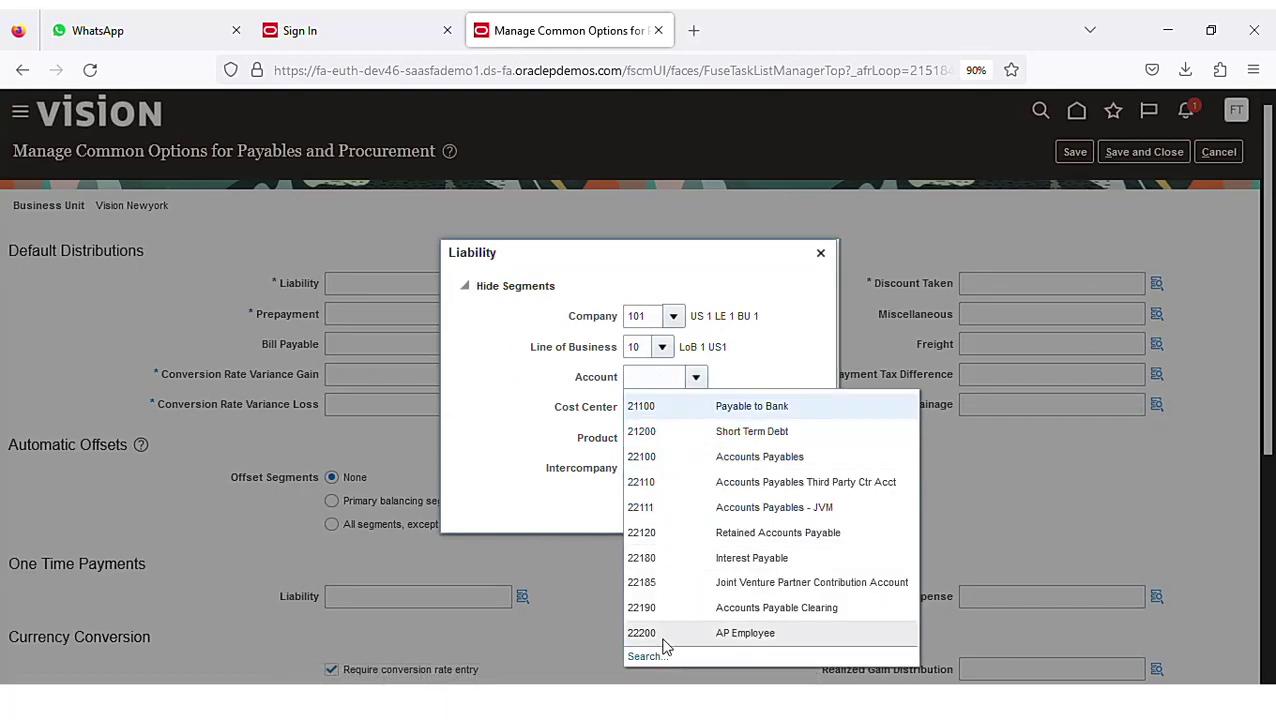
click(645, 657)
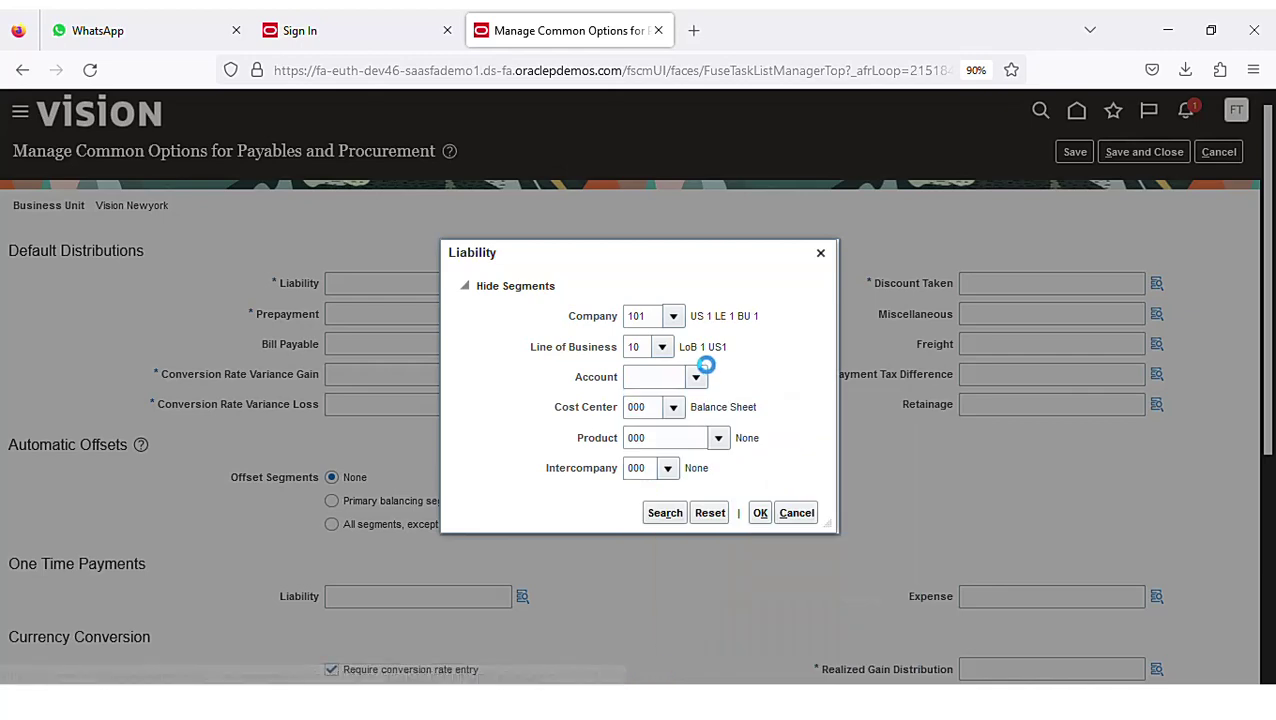
- Search the liability accounts by the description "Lia", then without a filter, and look through the list for a suitable account
click(640, 390)
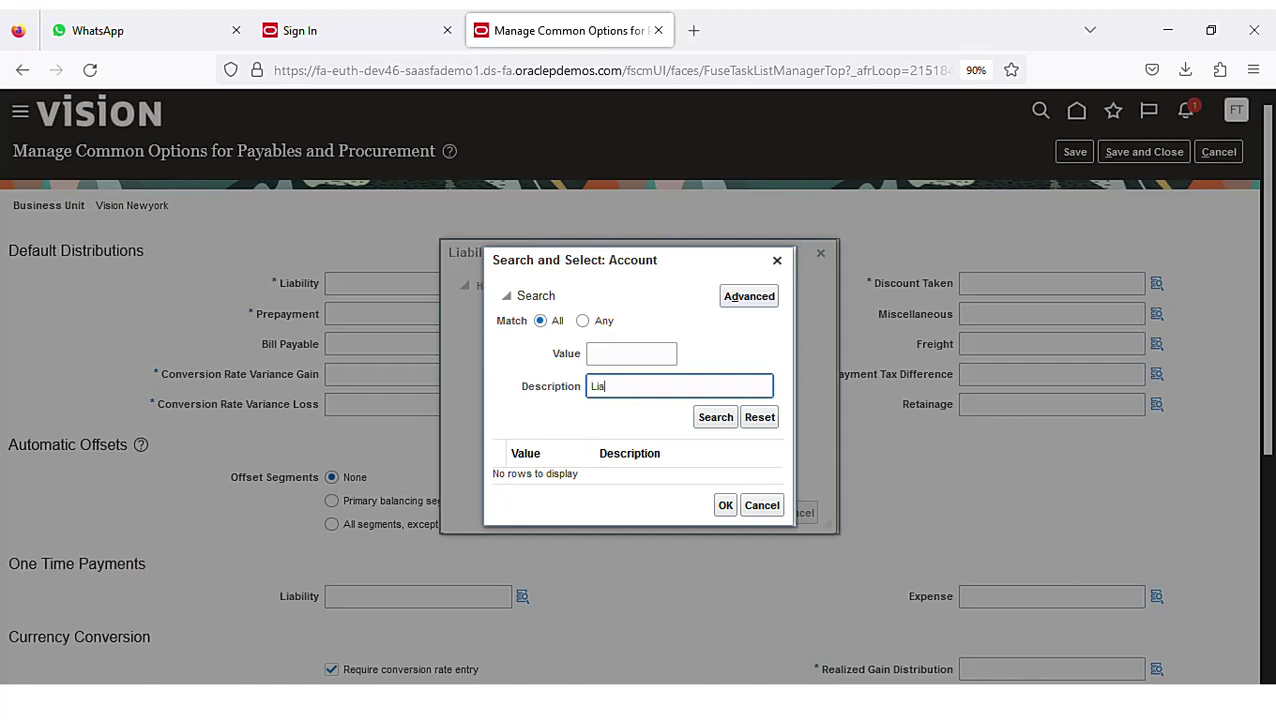
click(721, 420)
click(683, 391)
double_click(682, 399)
key(BackSpace)
click(718, 420)
scroll(710, 458, down, 10)
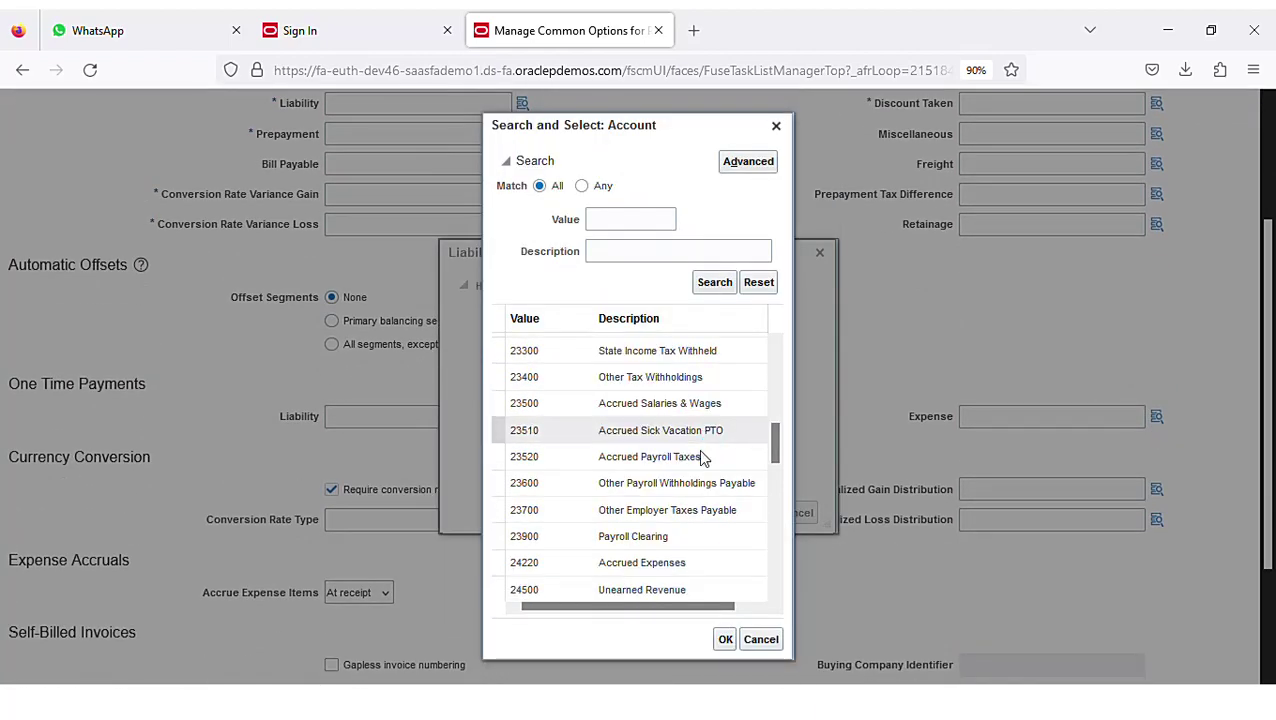
scroll(697, 446, down, 3)
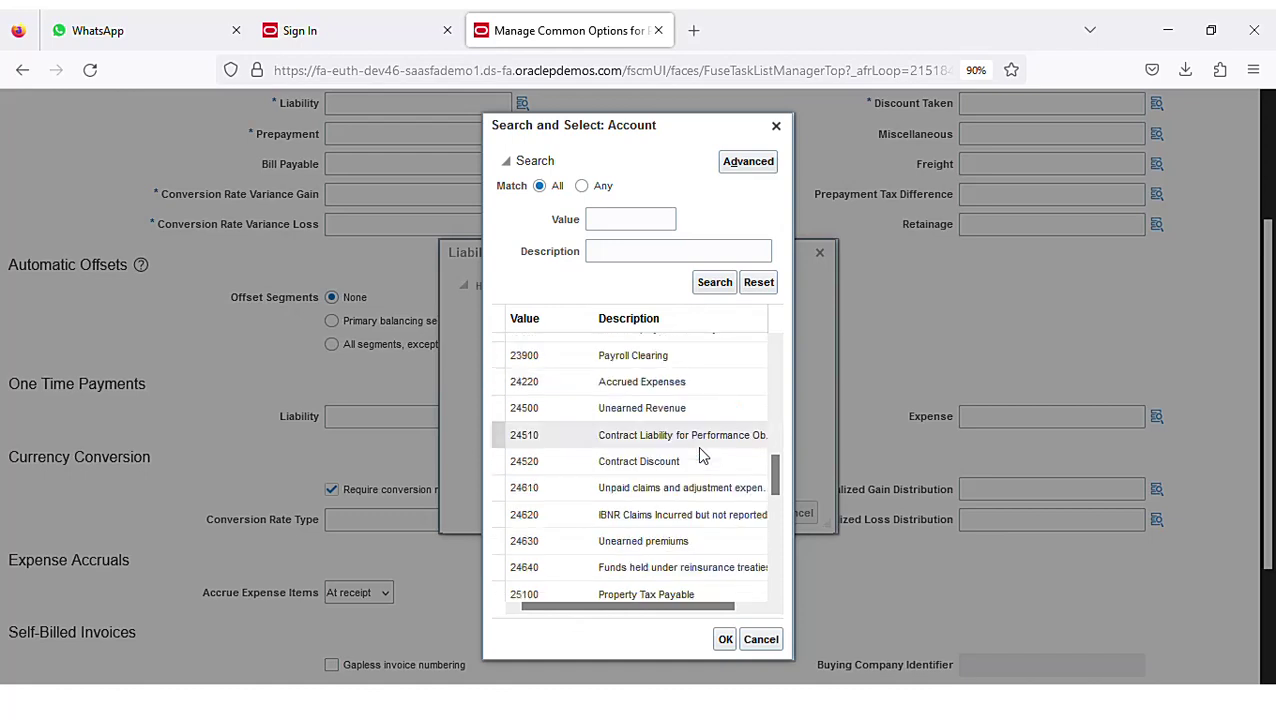
- Search the account descriptions for "Accou" and apply account 22100 Accounts Payables to the Liability distribution
click(675, 255)
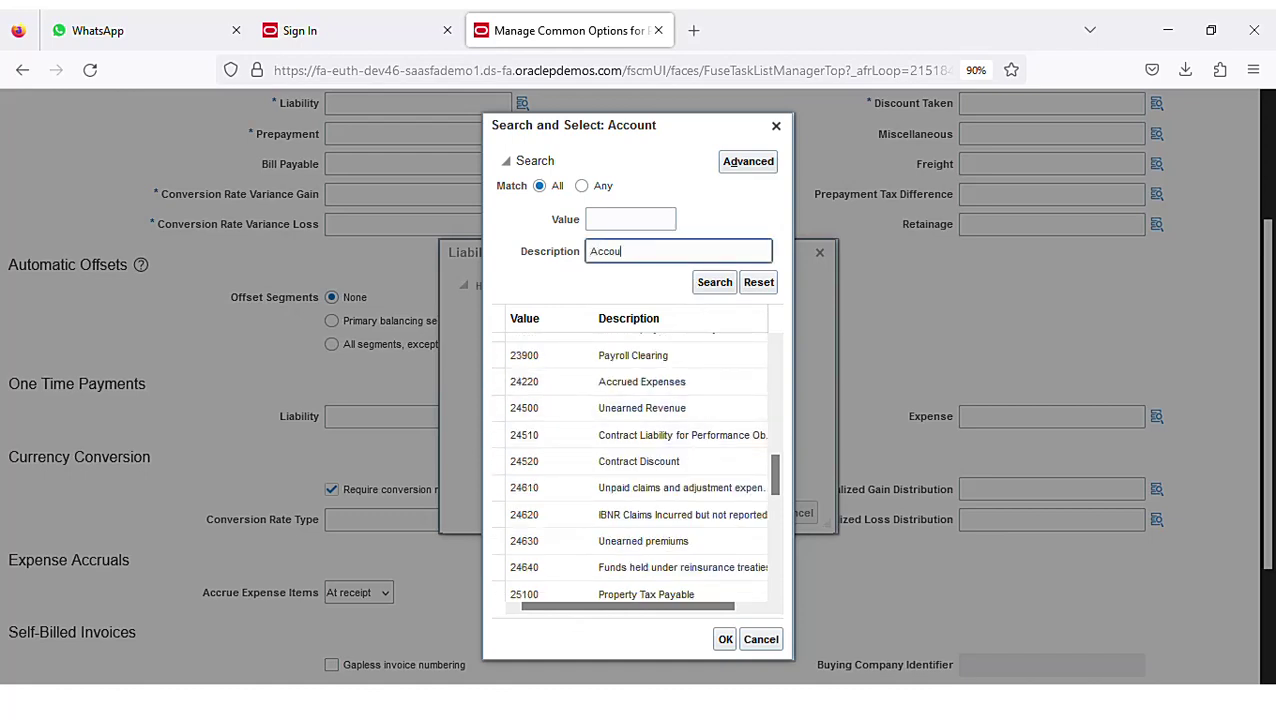
key(Return)
double_click(684, 434)
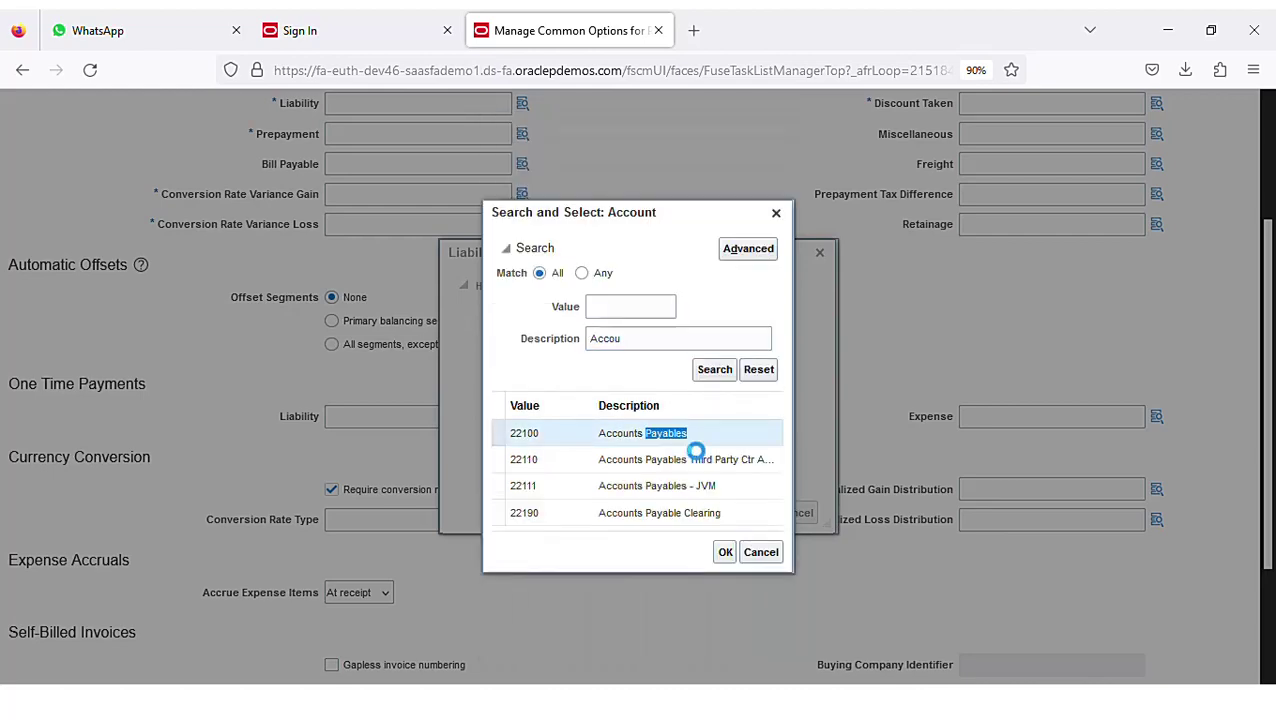
click(759, 513)
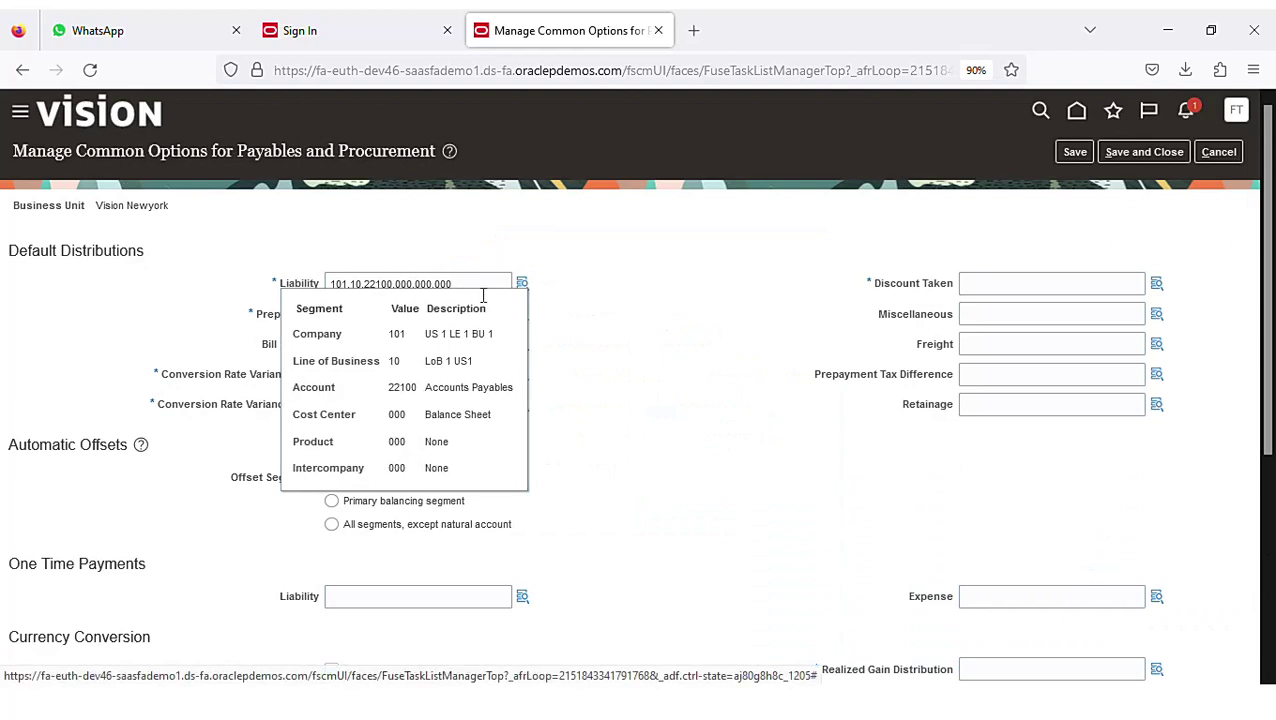
- Copy the Liability combination 101.10.22100.000.000.000 into Prepayment, Conversion Rate Variance Gain, Conversion Rate Variance Loss and Discount Taken
click(479, 286)
key(ctrl+c)
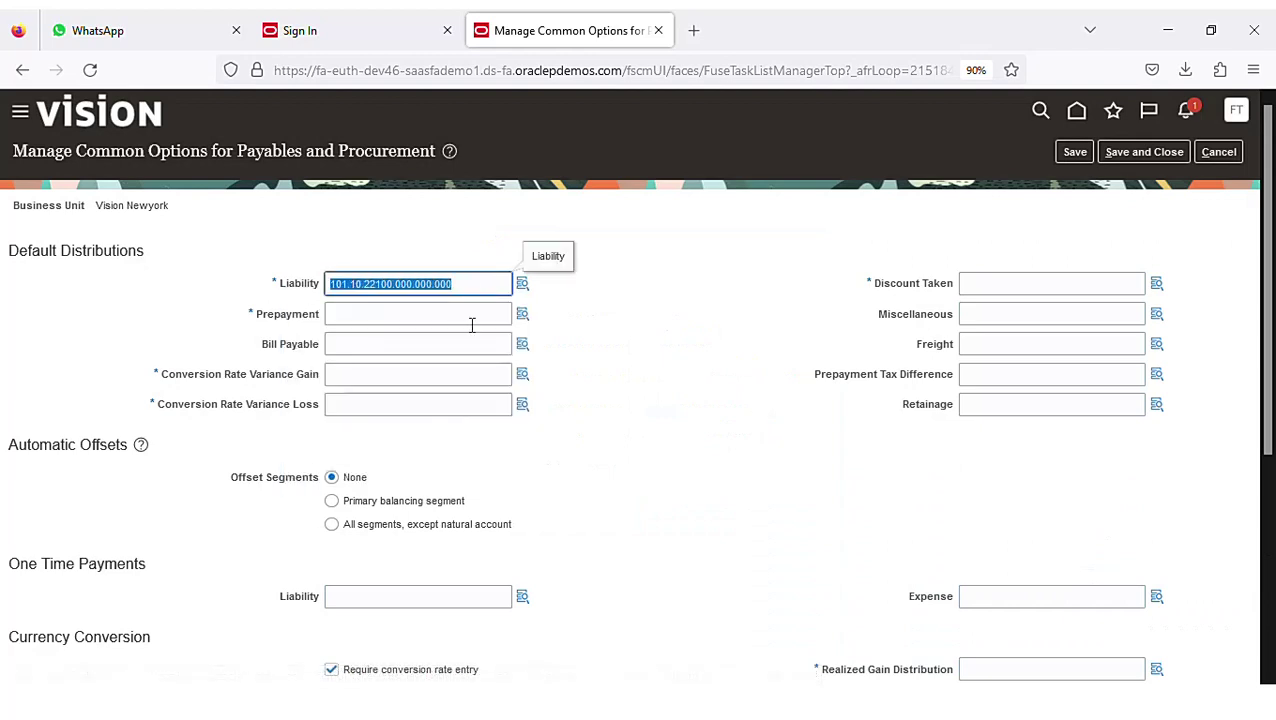
click(472, 323)
key(ctrl+v)
click(423, 379)
key(ctrl+v)
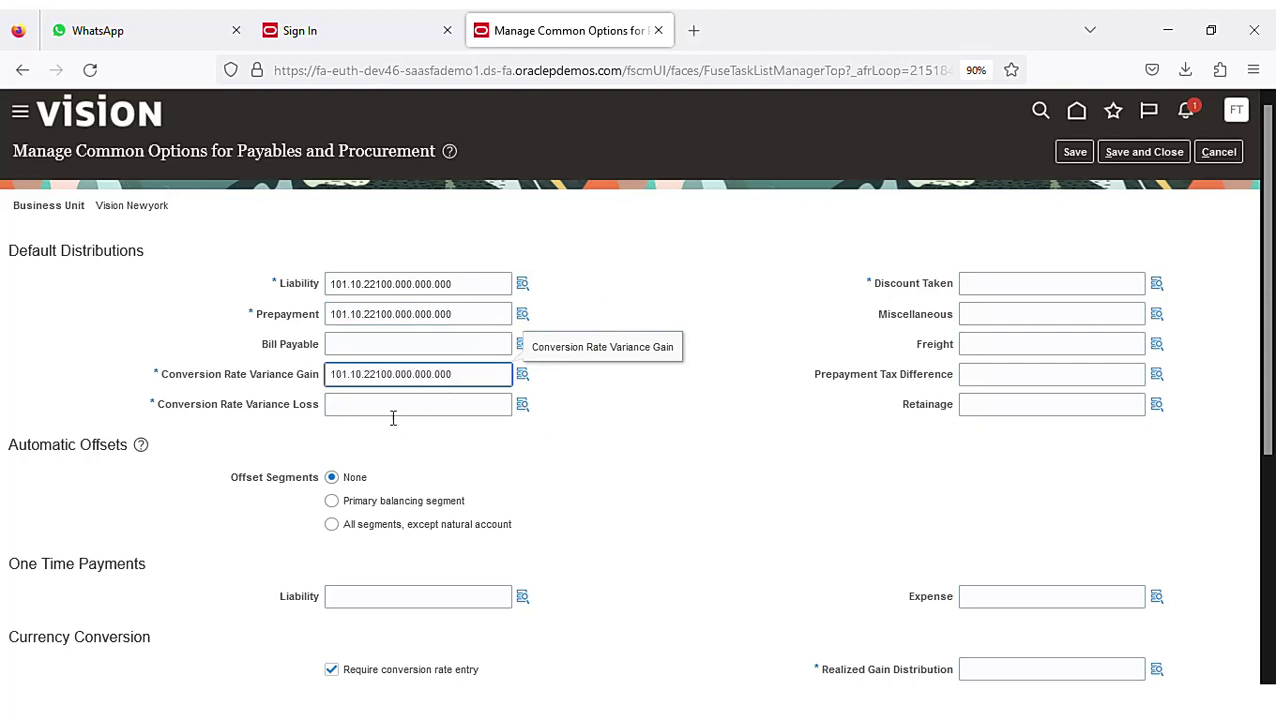
click(392, 410)
click(1009, 282)
key(ctrl+v)
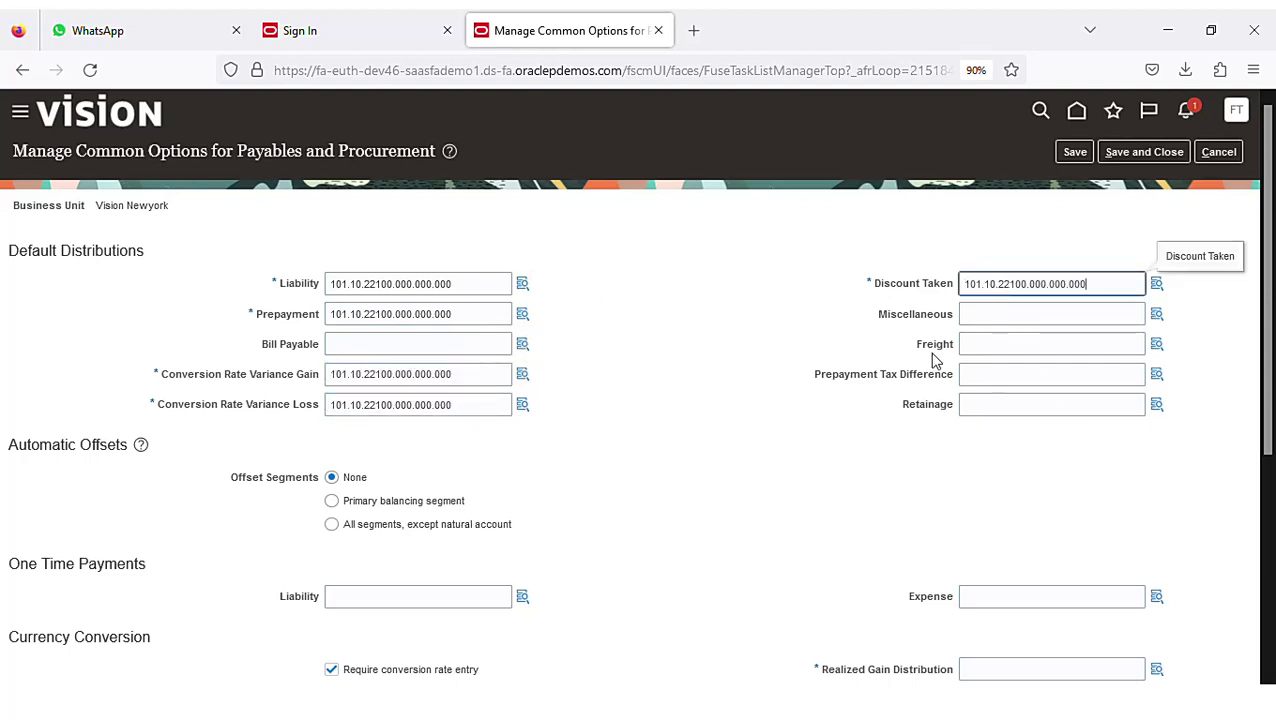
- Fill Realized Gain Distribution and Realized Loss Distribution under Currency Conversion with 101.10.22100.000.000.000
scroll(893, 330, down, 2)
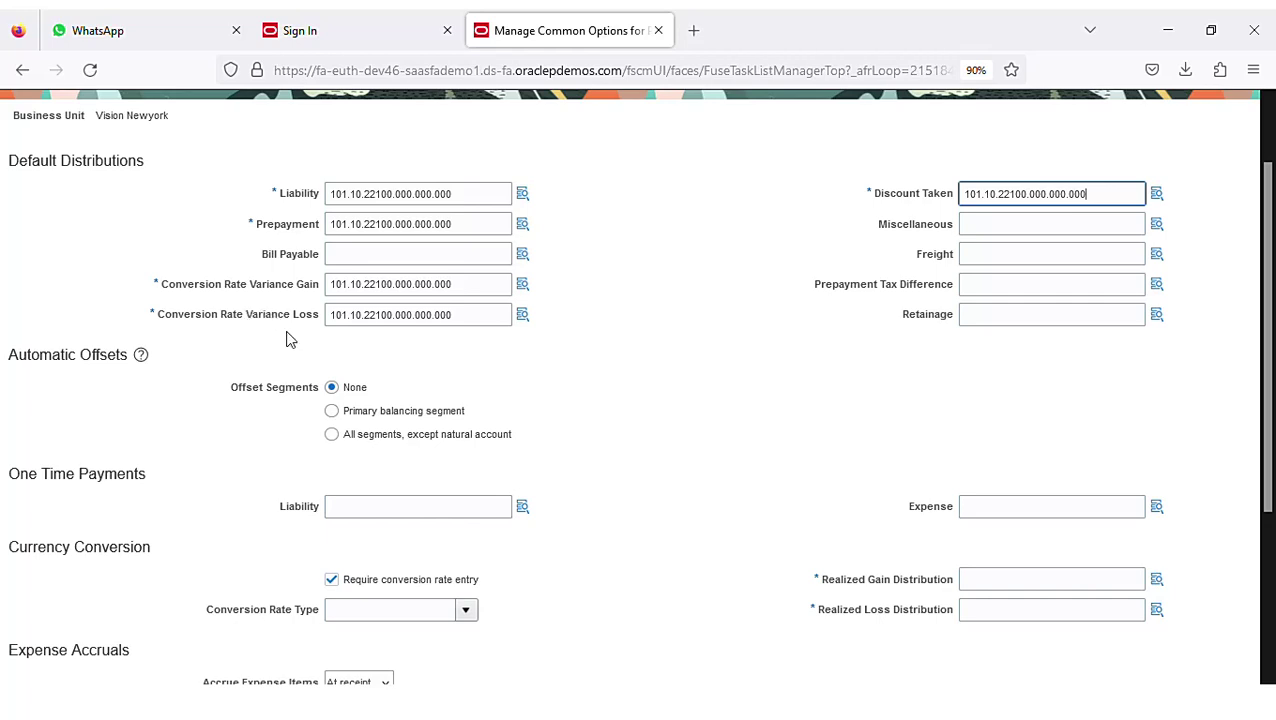
scroll(869, 287, down, 2)
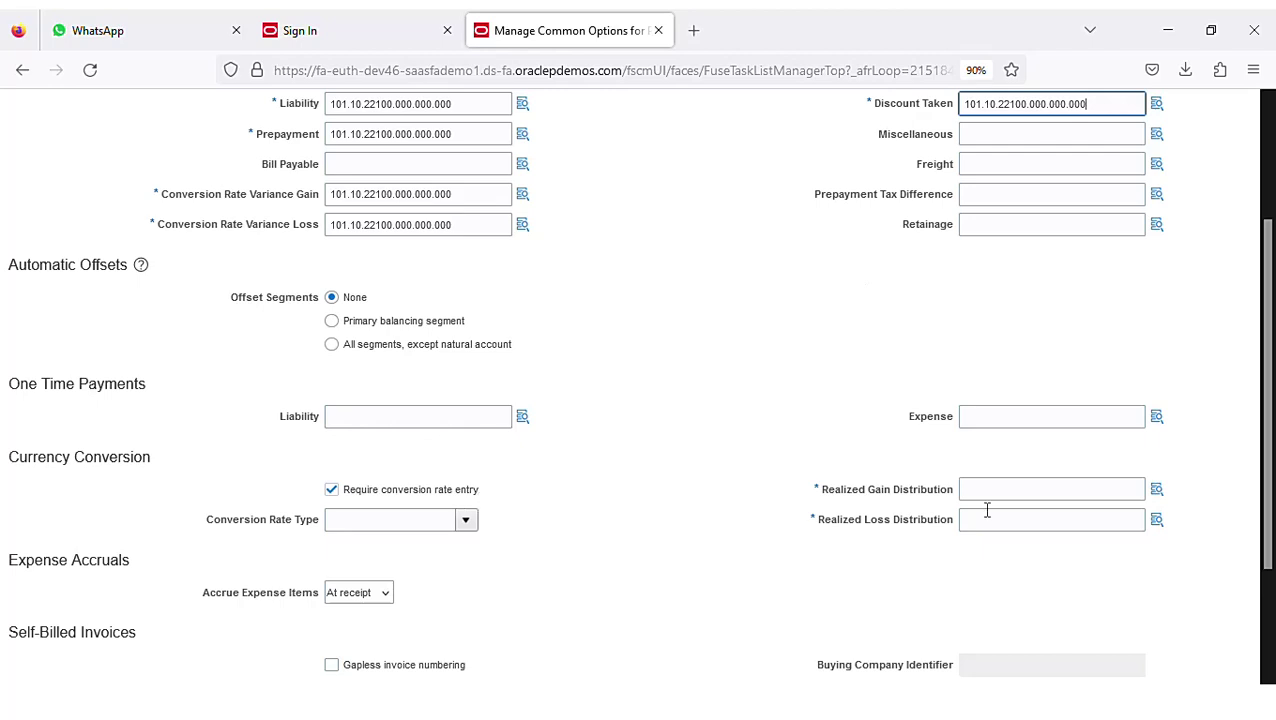
click(1022, 496)
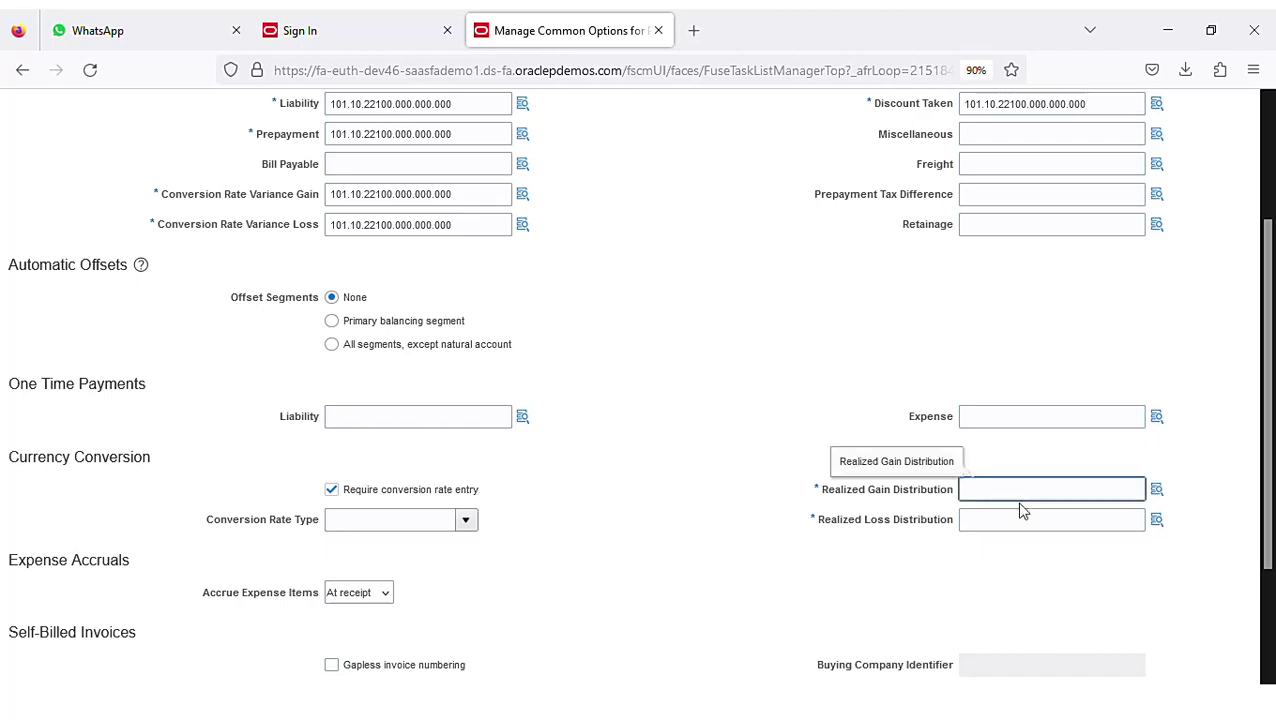
key(ctrl+v)
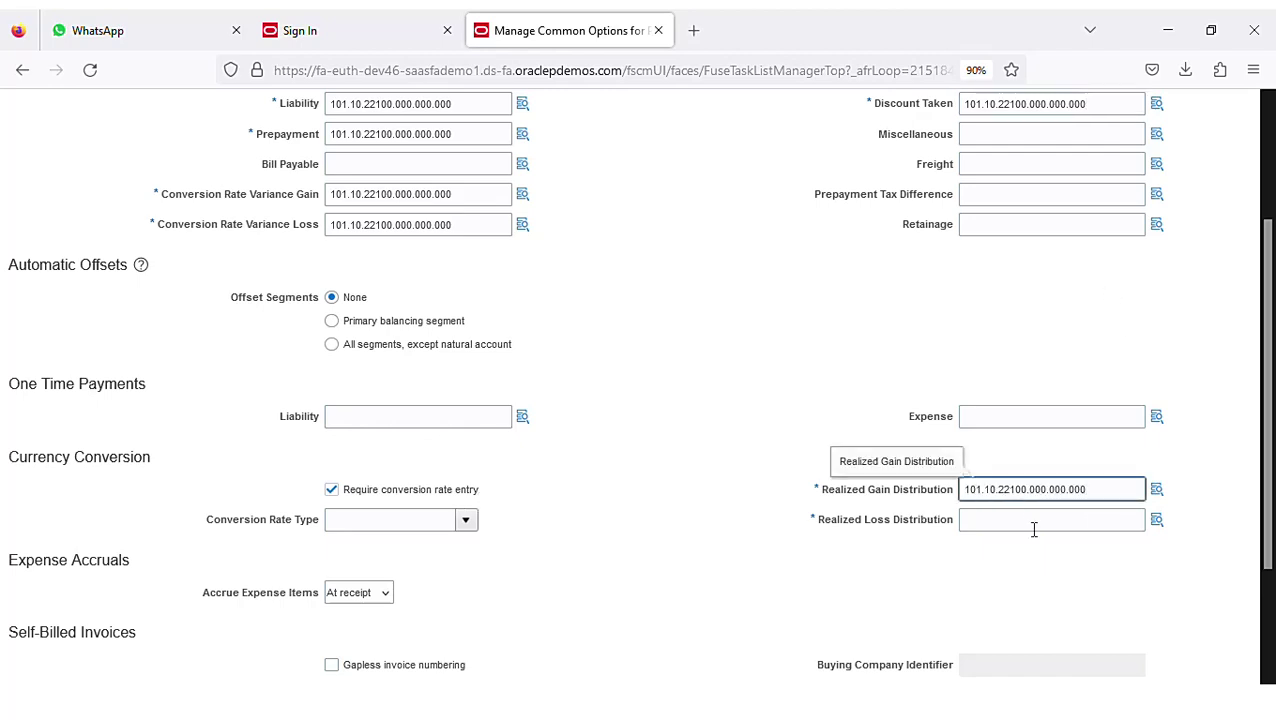
click(1026, 522)
key(ctrl+v)
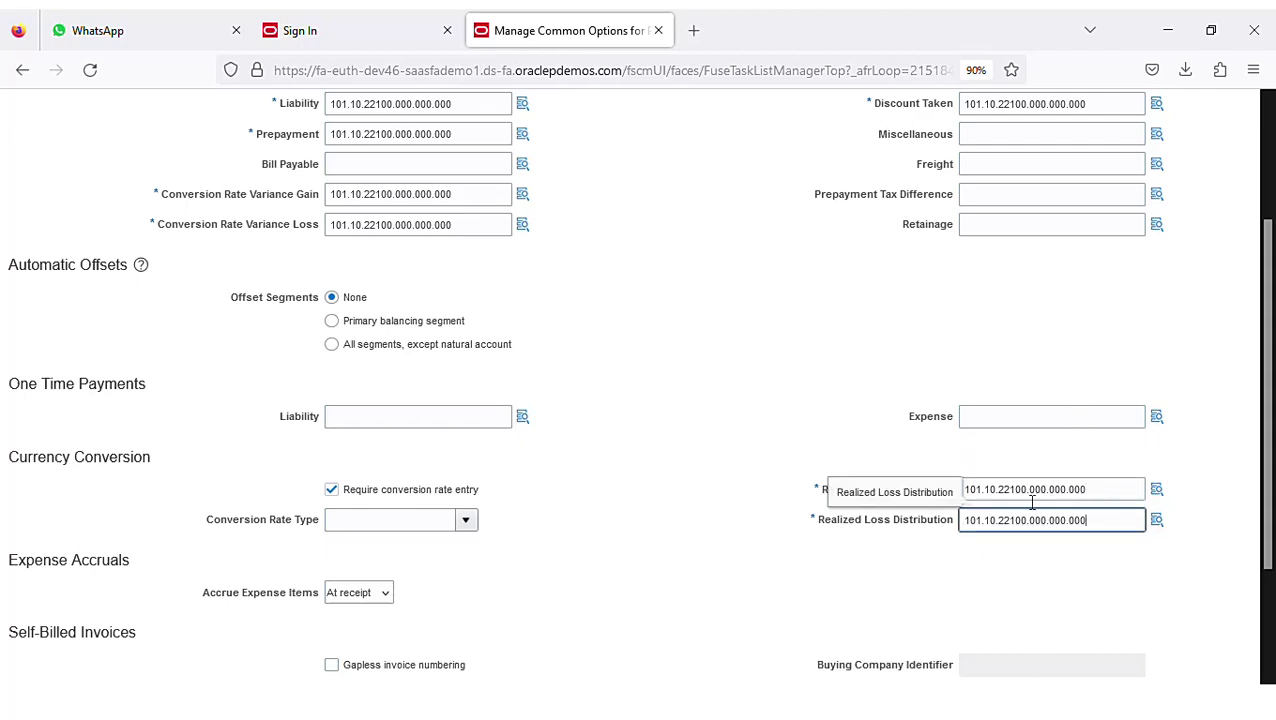
double_click(1012, 490)
click(838, 517)
- Review the remaining common options, then save them and return to the Payables task list
scroll(838, 517, down, 3)
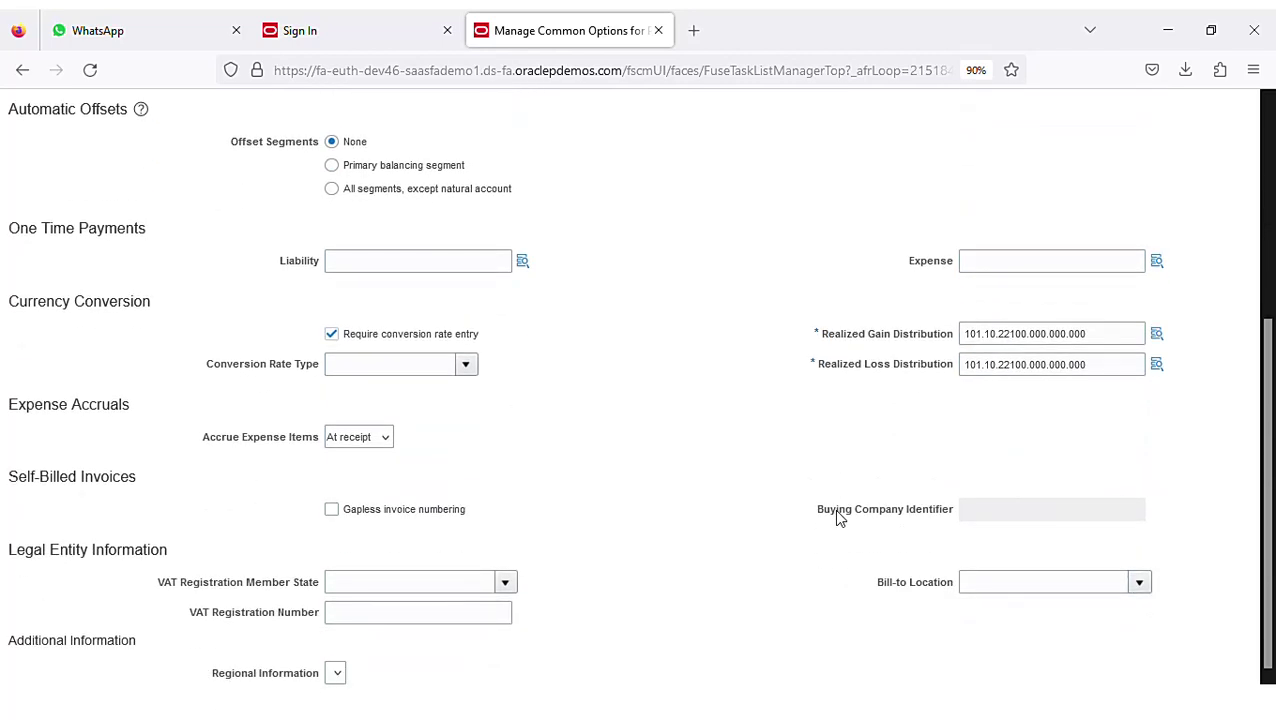
scroll(838, 517, up, 5)
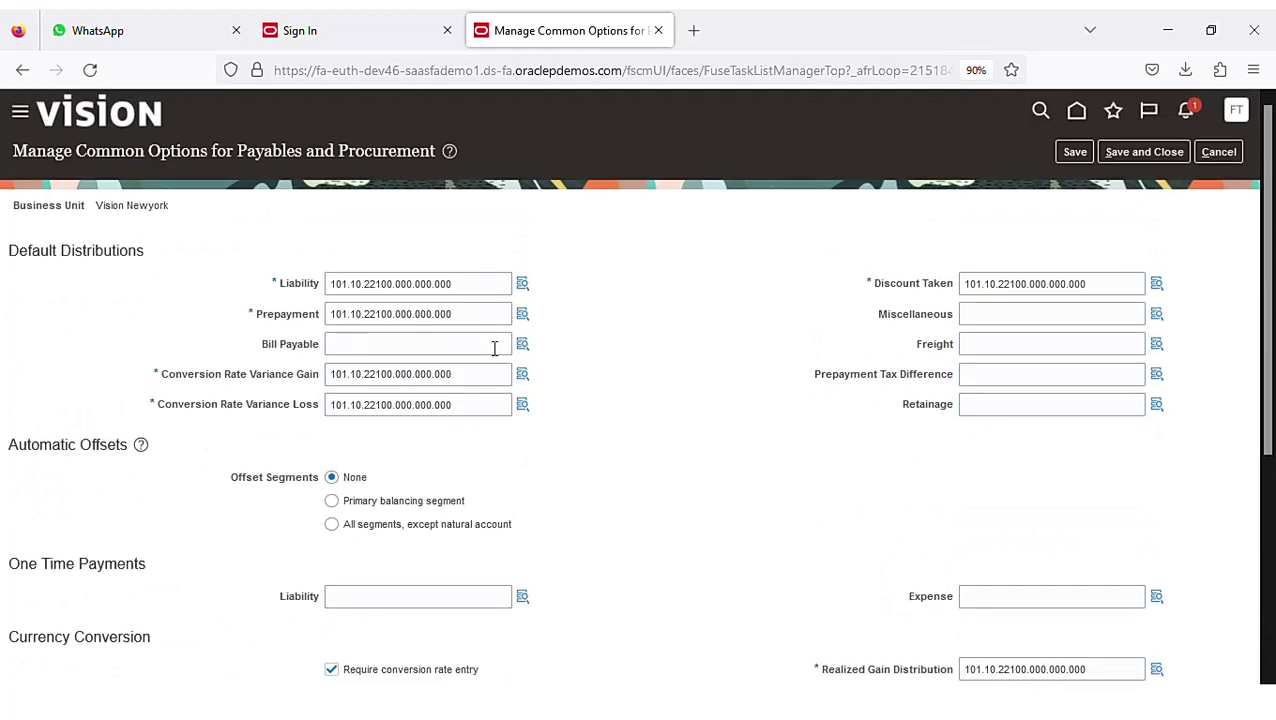
click(1130, 155)
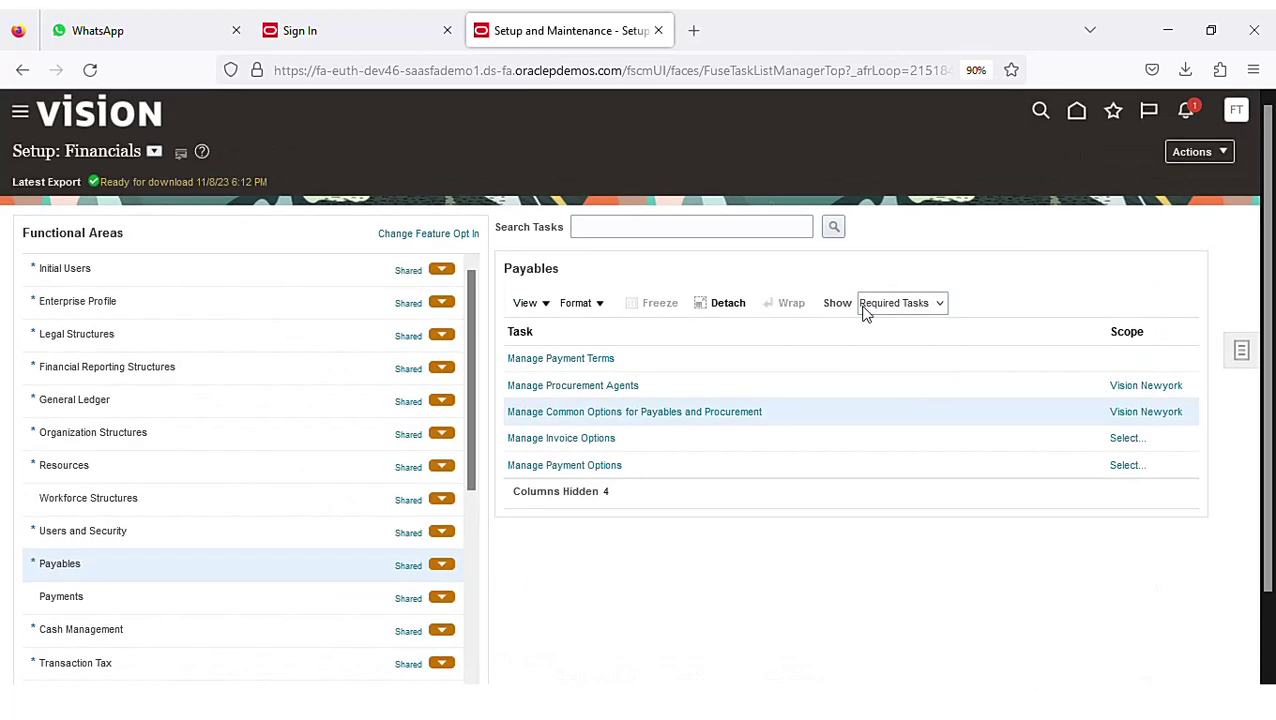
- Set the scope of Manage Invoice Options to the Vision Newyork business unit, searching for "vision new", and go to the task
click(905, 450)
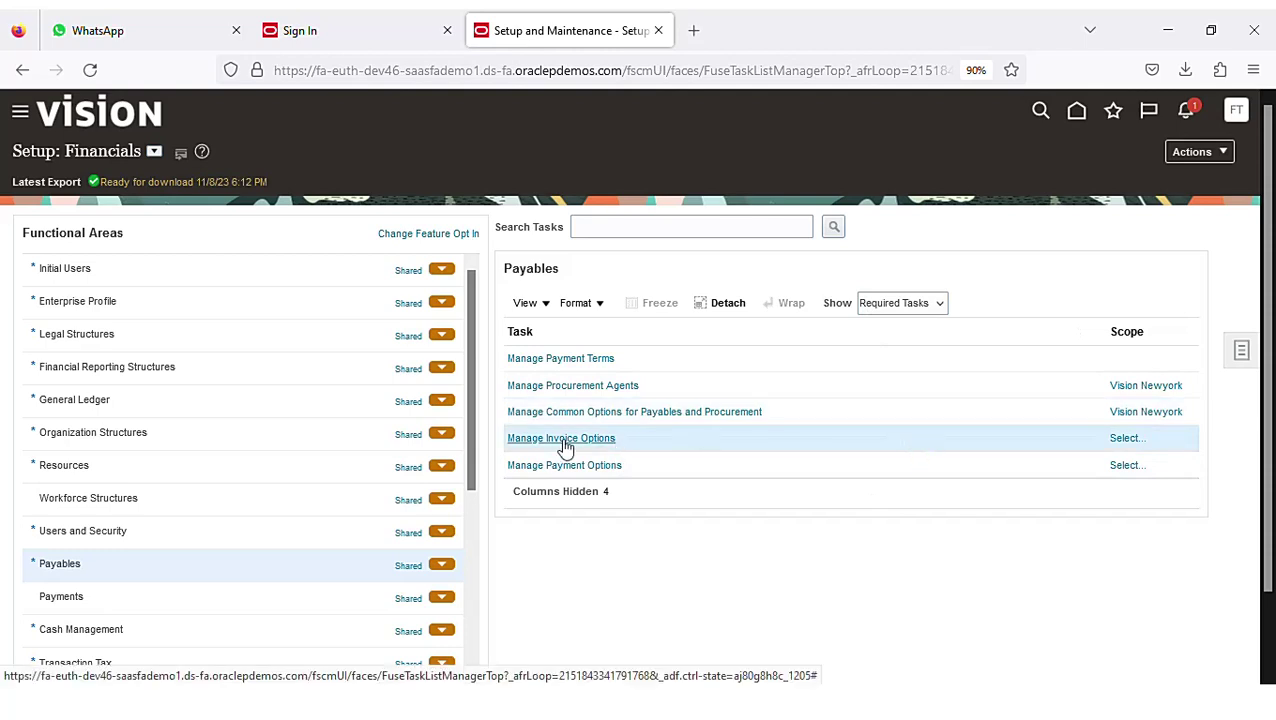
click(1126, 439)
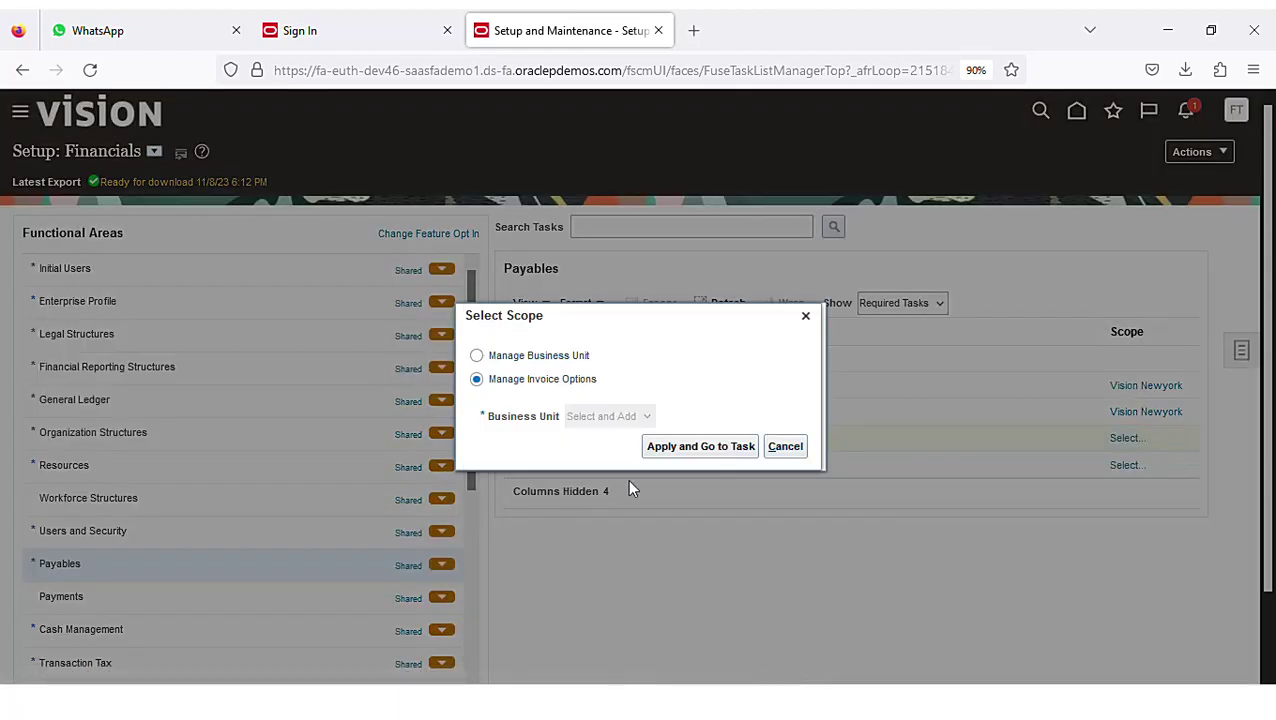
click(699, 455)
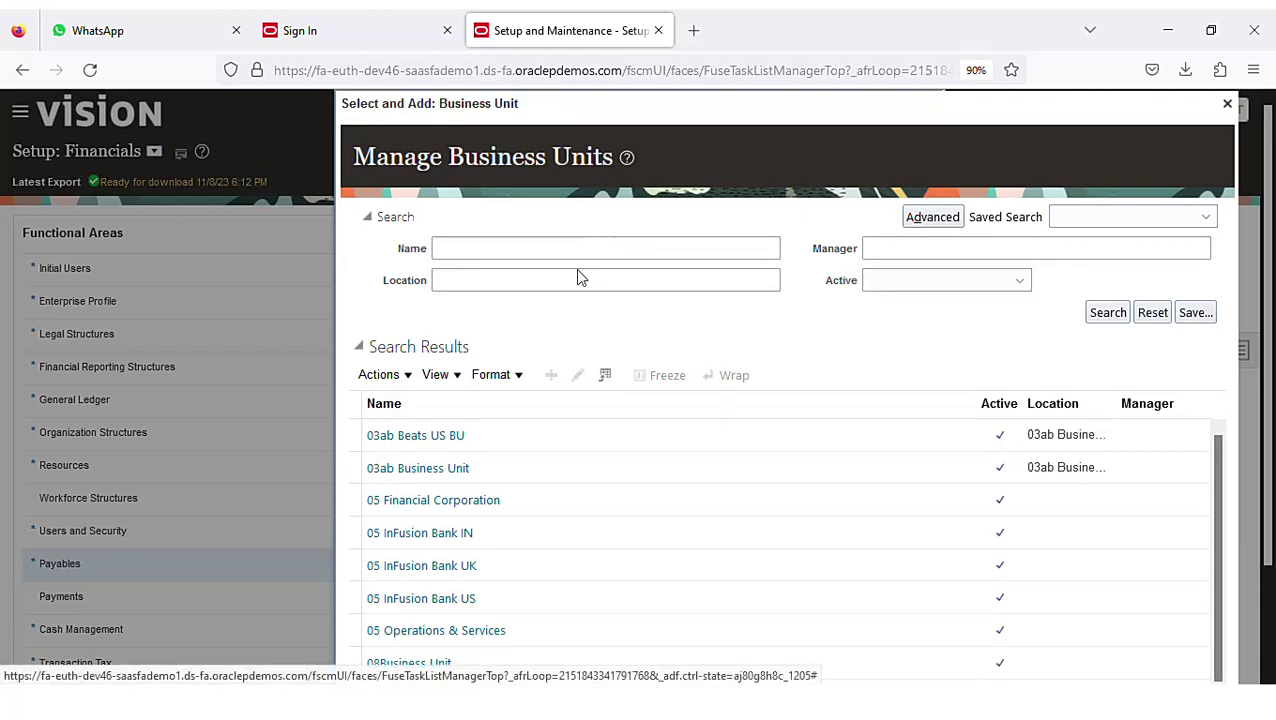
click(607, 251)
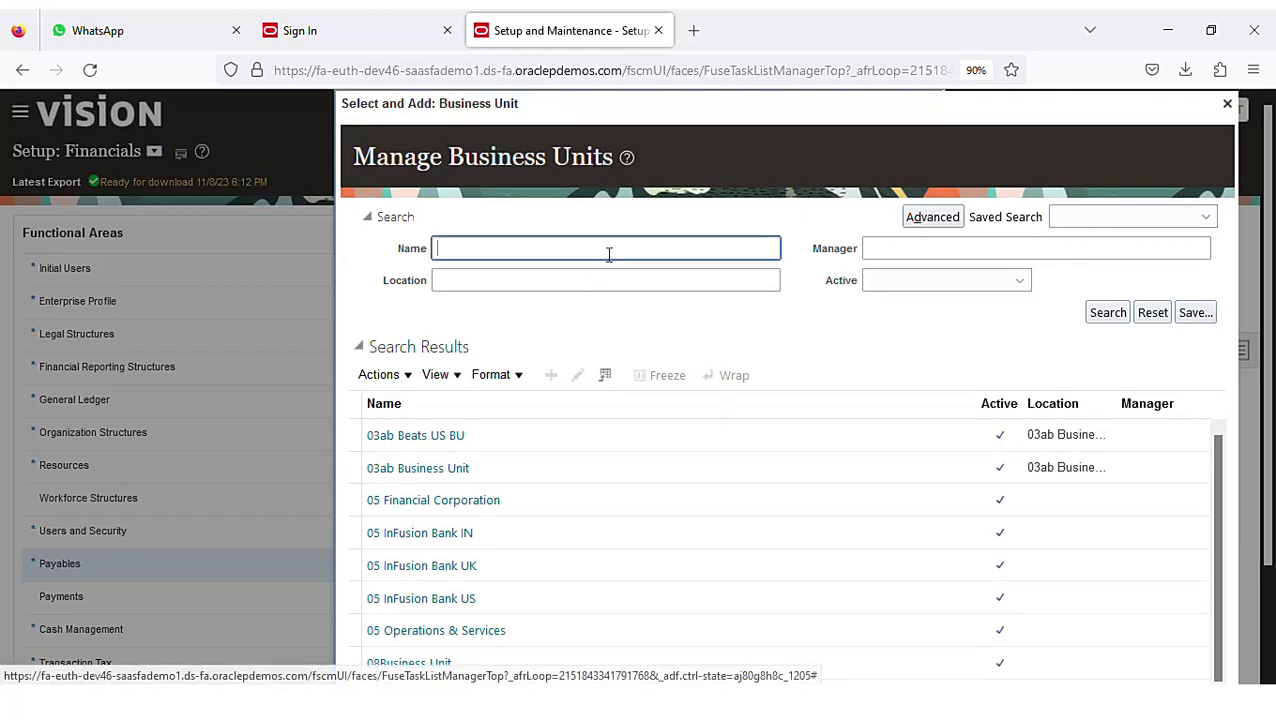
text(vi)
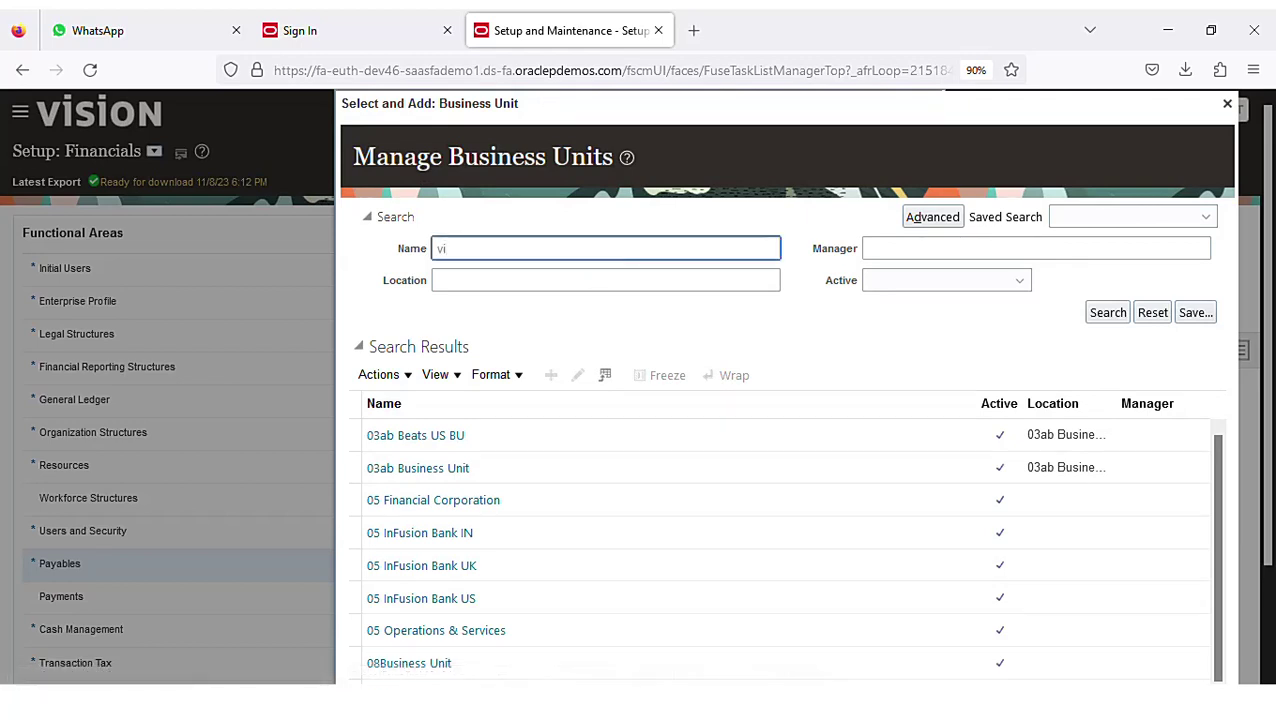
text(sion new)
key(Return)
click(668, 455)
click(1145, 652)
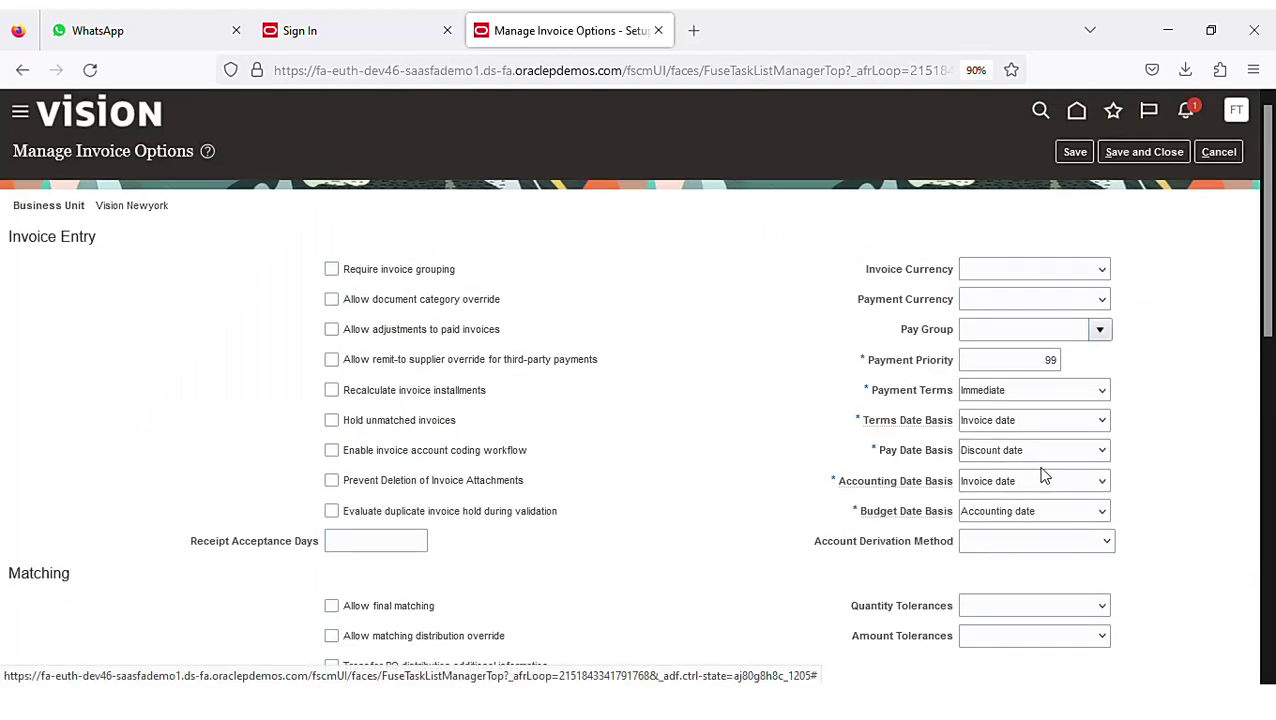
- Set the invoice entry Payment Priority to 1 and both Invoice Currency and Payment Currency to USD - US Dollar
scroll(668, 442, down, 1)
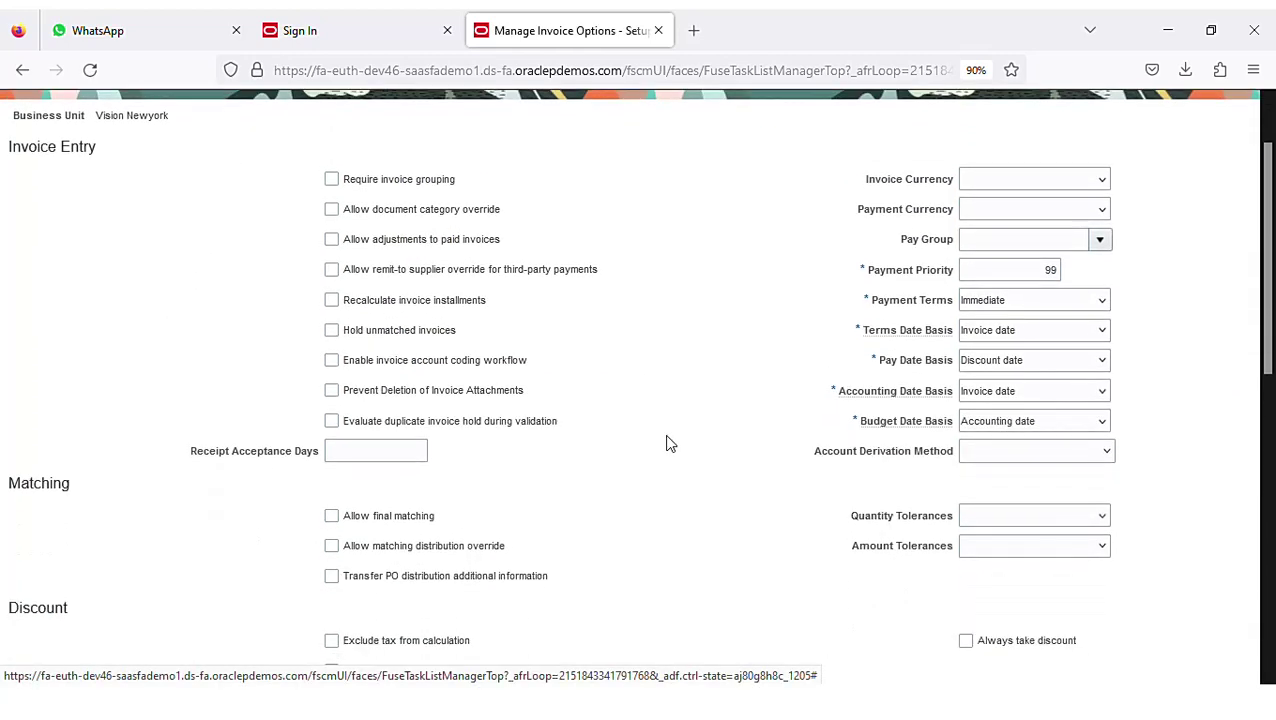
scroll(668, 444, up, 1)
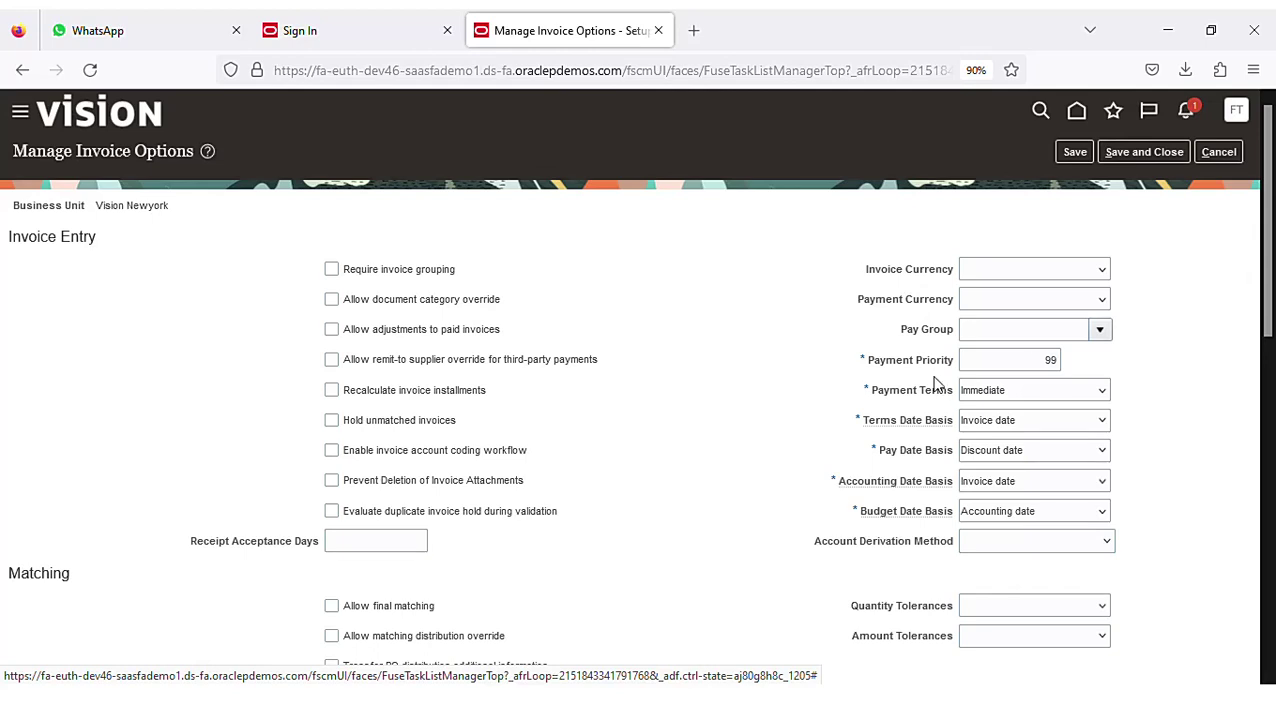
click(1052, 362)
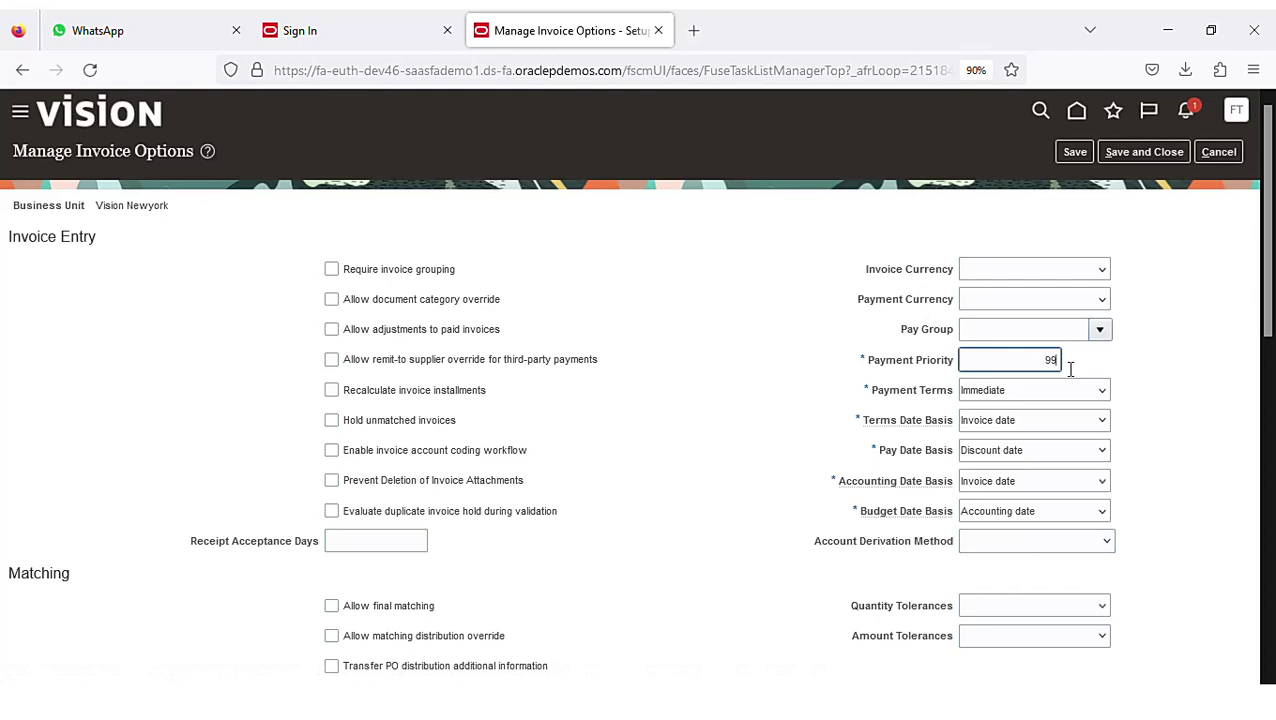
text(1)
key(BackSpace)
key(BackSpace)
key(BackSpace)
text(1)
click(1123, 260)
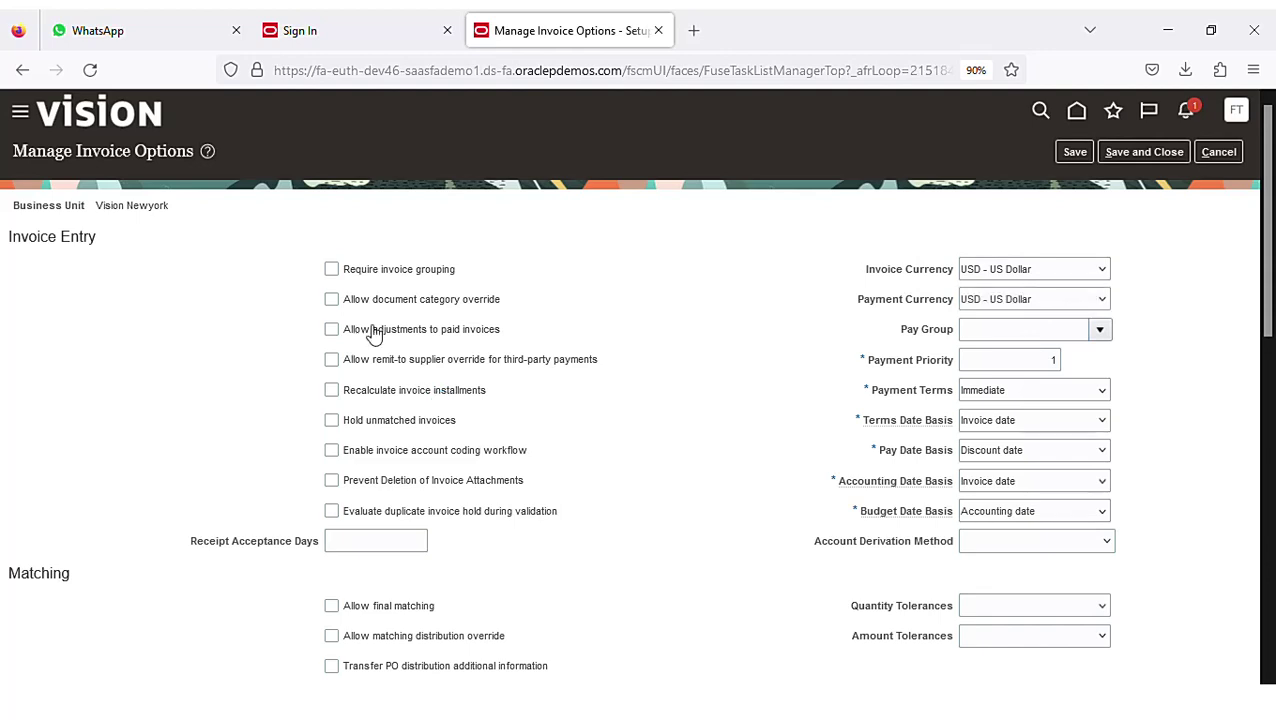
- Enable "Allow adjustments to paid invoices" and "Hold unmatched invoices", then review the remaining invoice option sections
click(334, 333)
click(340, 425)
scroll(695, 407, down, 5)
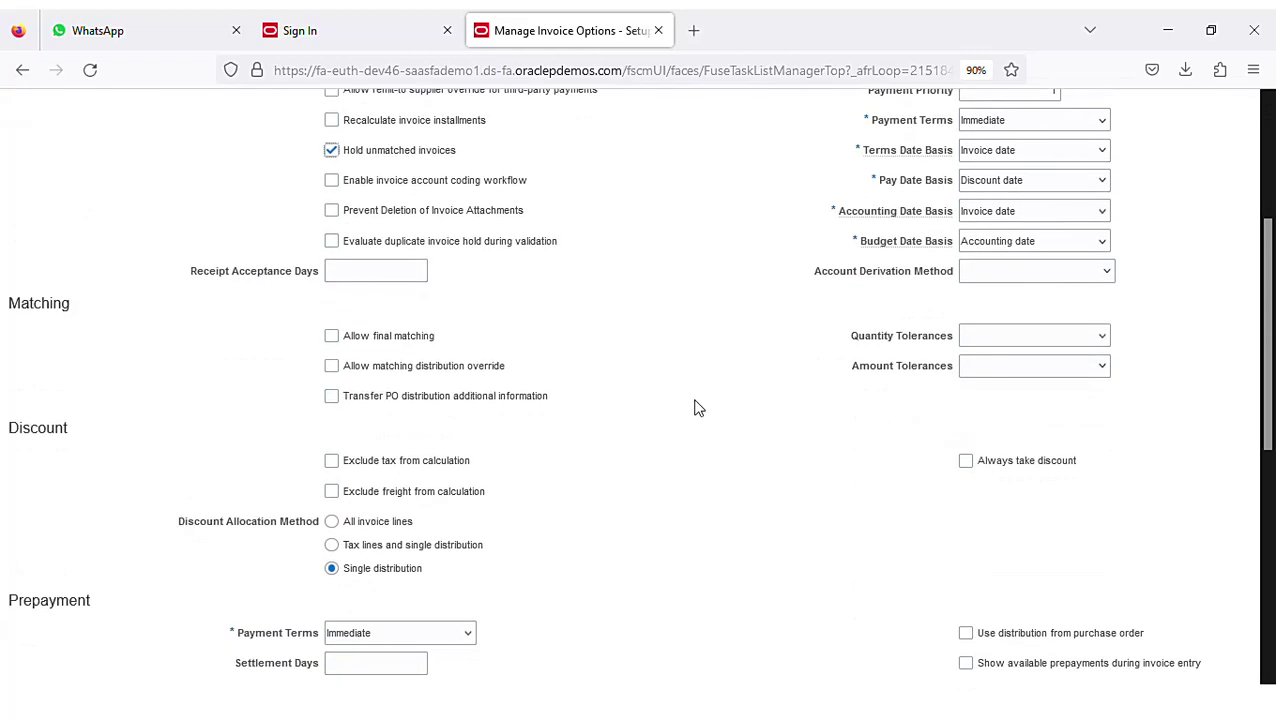
scroll(698, 407, down, 10)
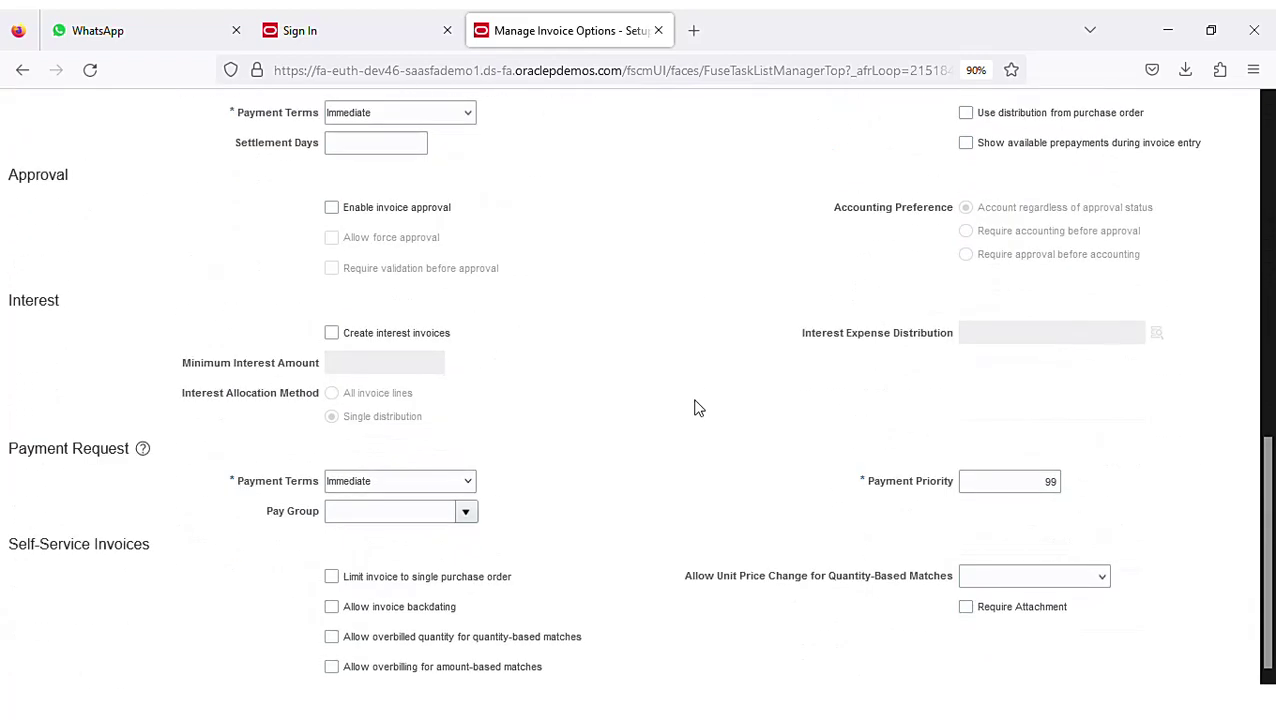
scroll(698, 407, up, 12)
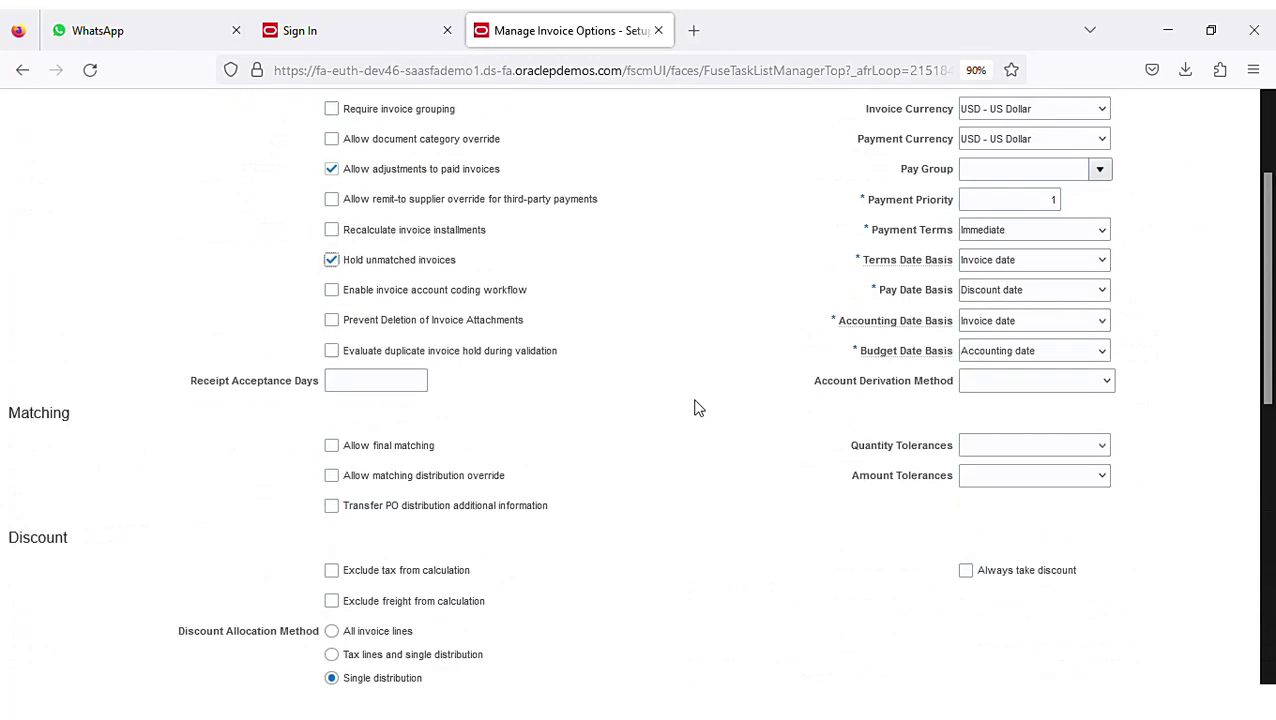
- Save and close the invoice options, and open the Manage Payment Options task for Vision Newyork
scroll(612, 373, up, 3)
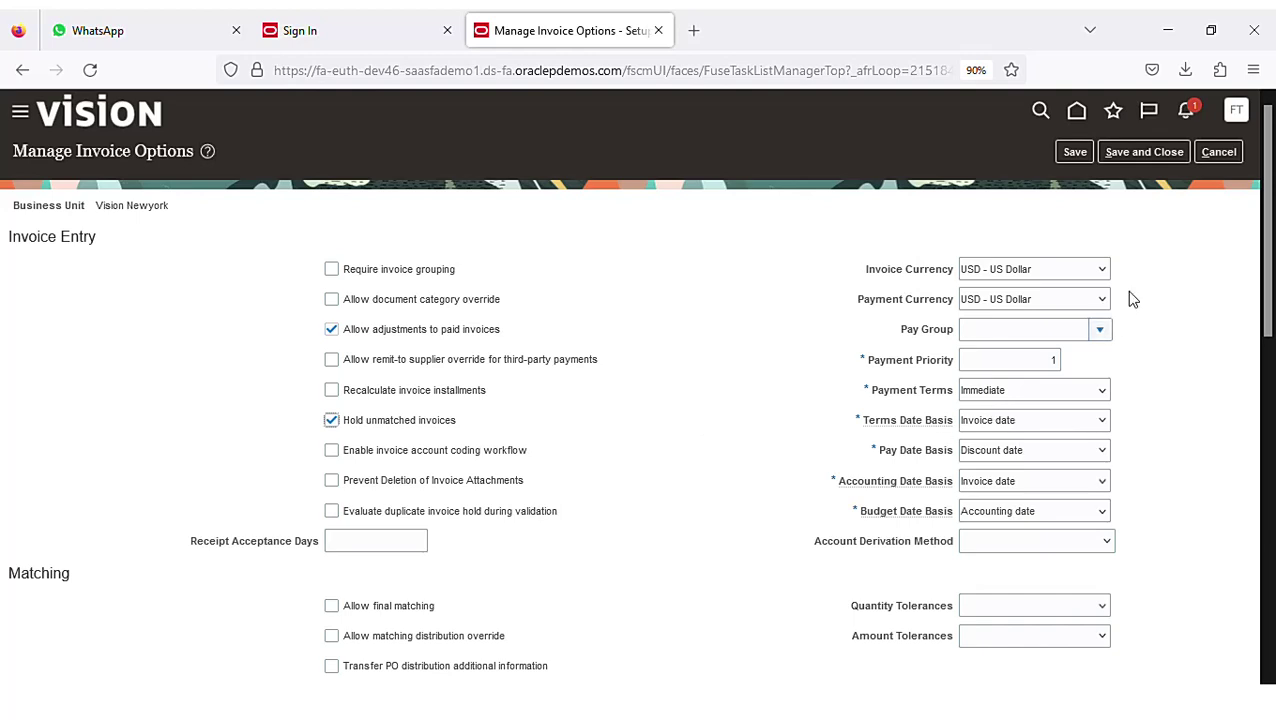
click(1147, 152)
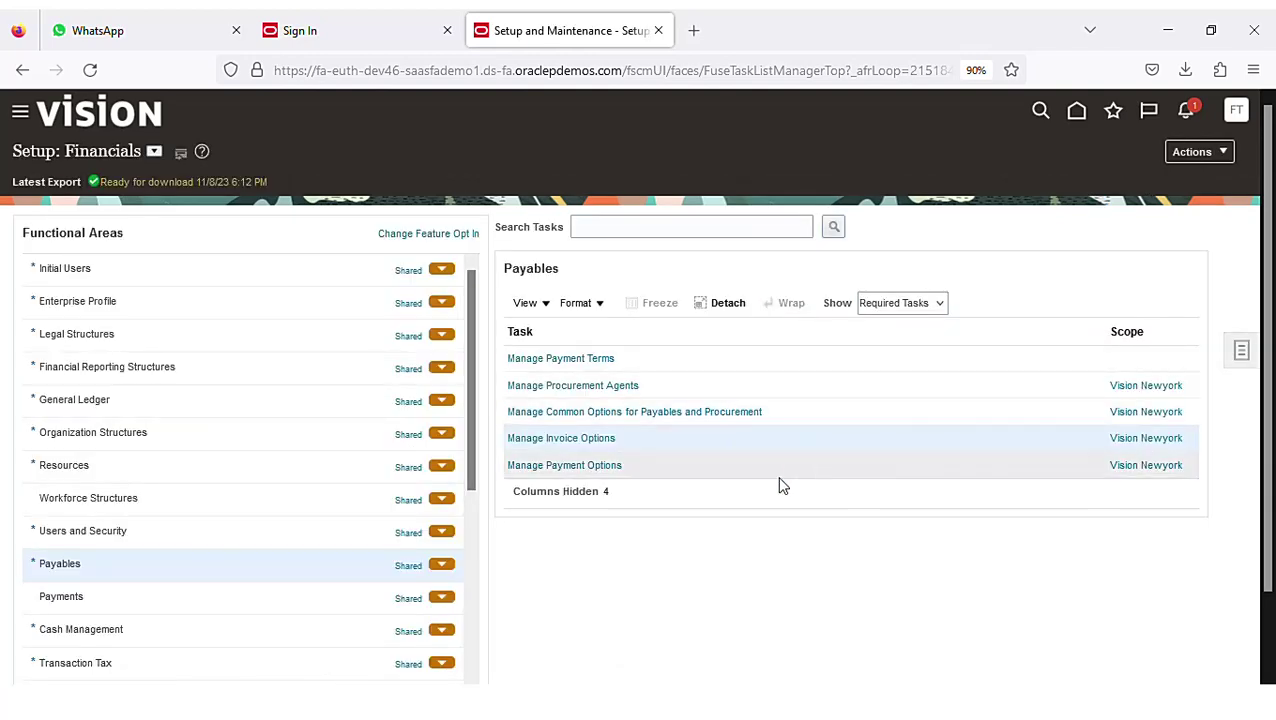
click(607, 468)
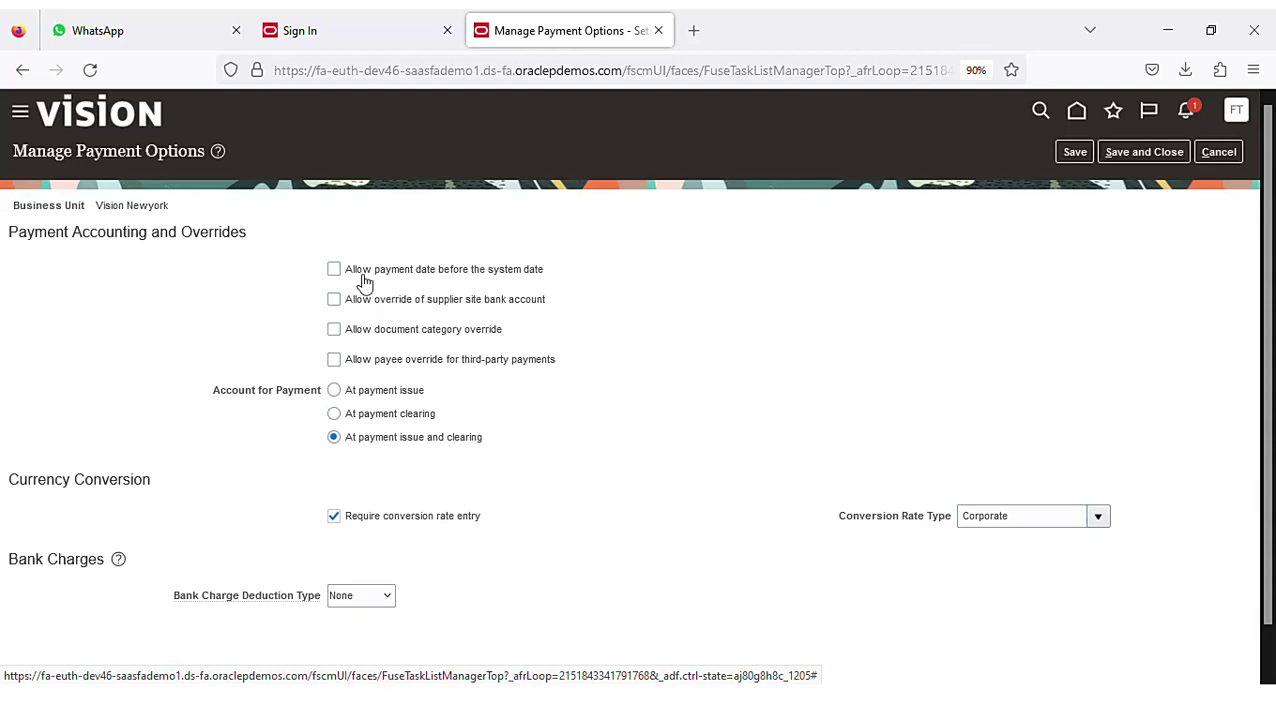
- Allow payment date before the system date and override of supplier site bank account, and save and close the payment options
click(364, 277)
click(354, 302)
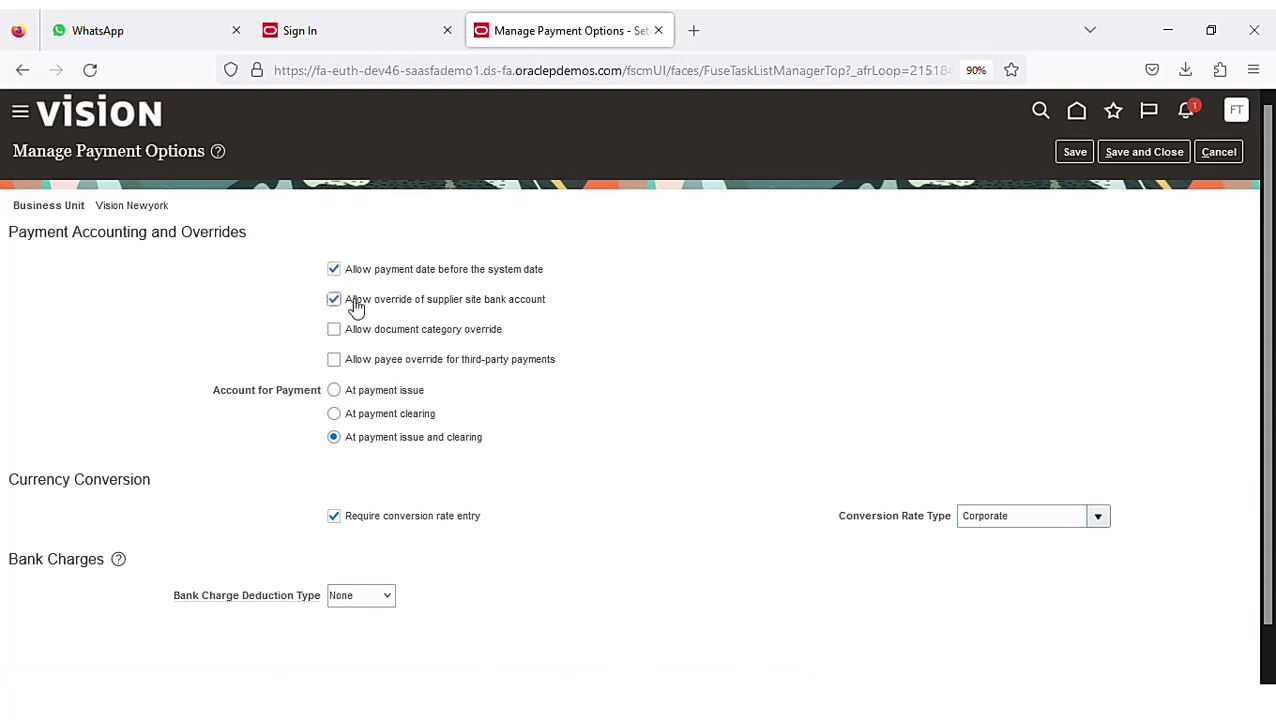
scroll(561, 436, down, 1)
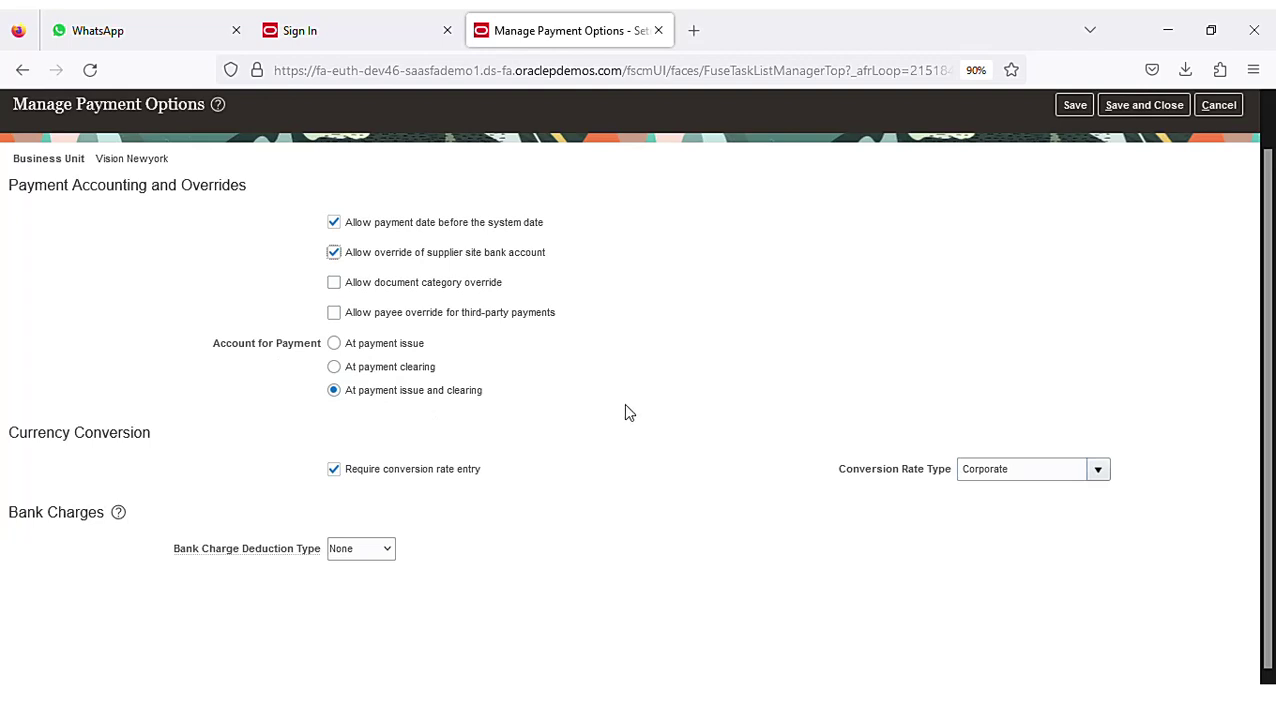
scroll(629, 412, up, 1)
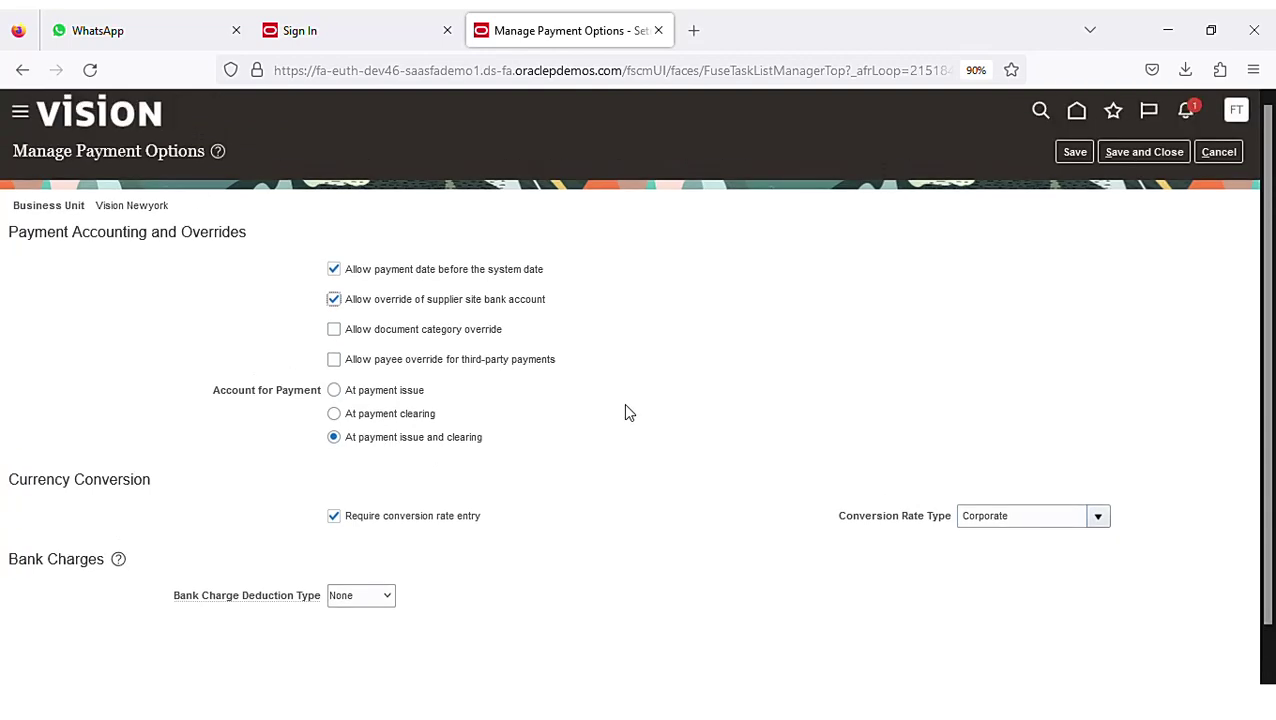
click(1126, 155)
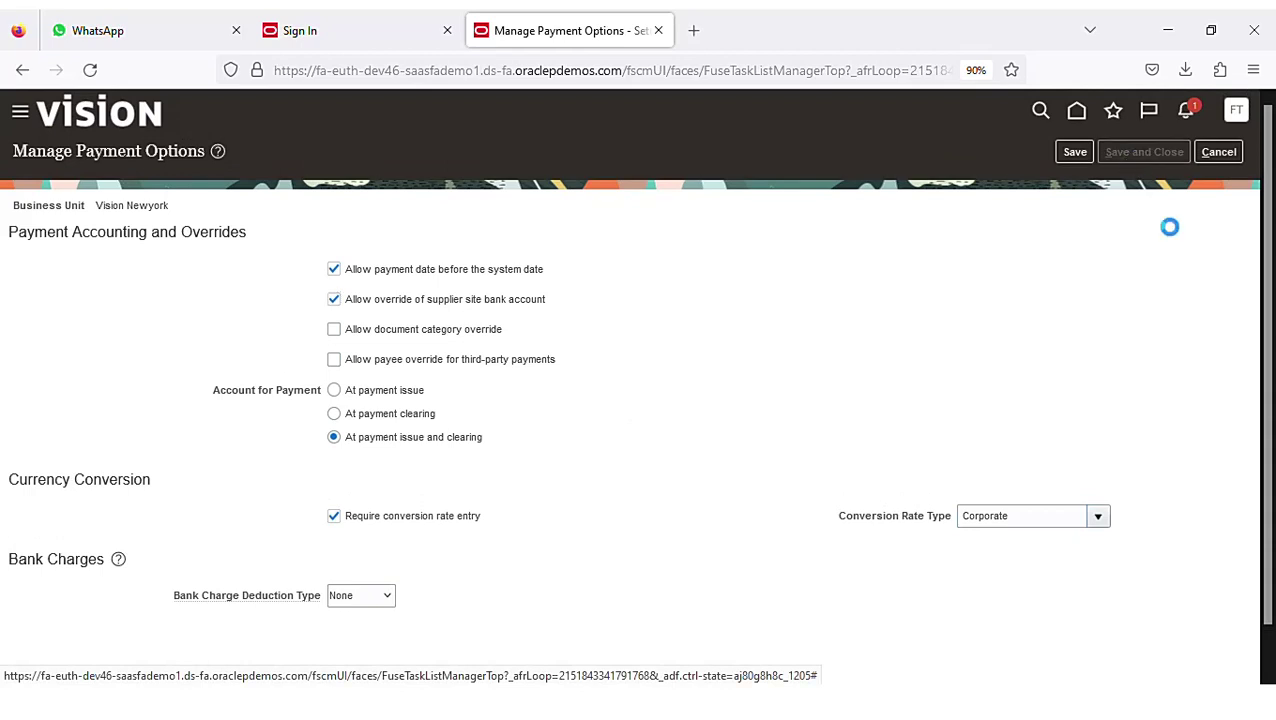